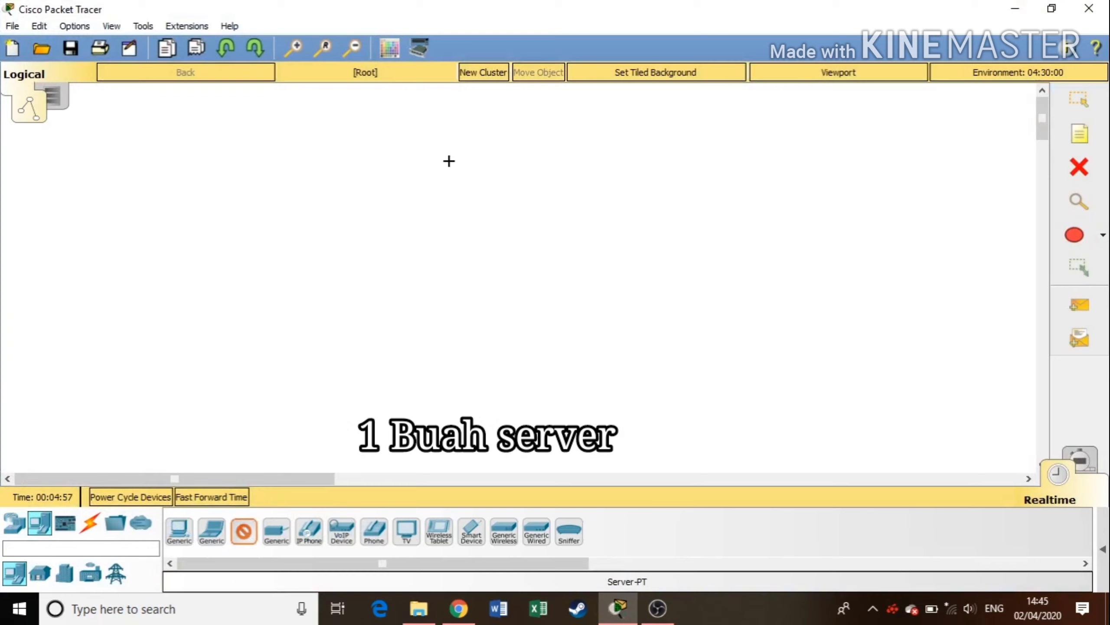
Place a Server-PT in the workspace with a 2960-24TT switch below it, and shift the server slightly upward
left_click(449, 161)
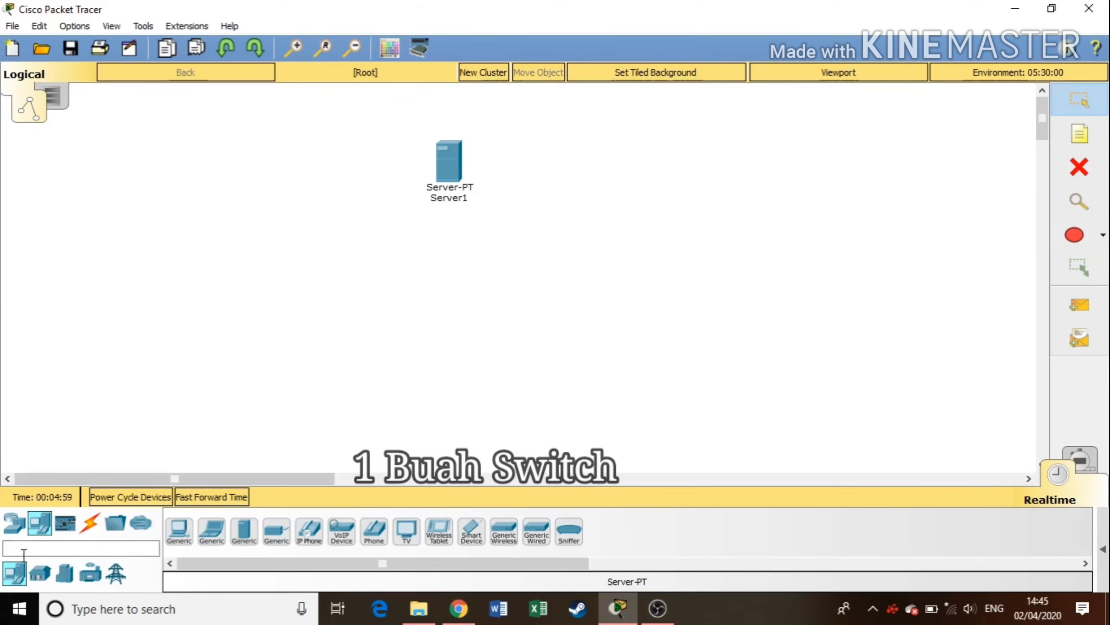
left_click(19, 531)
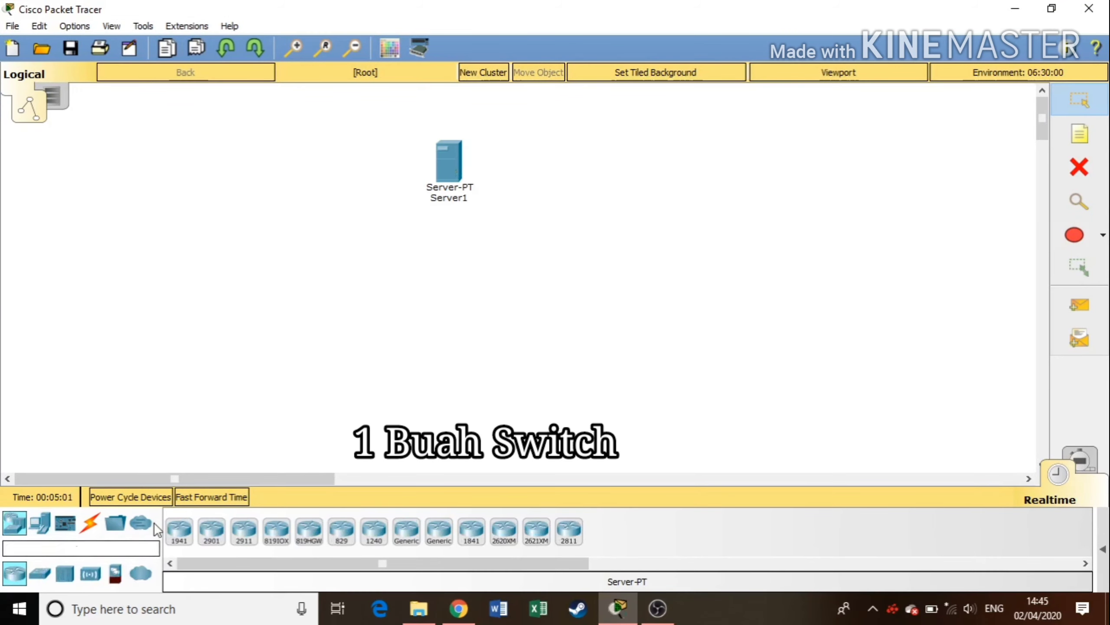
left_click(40, 573)
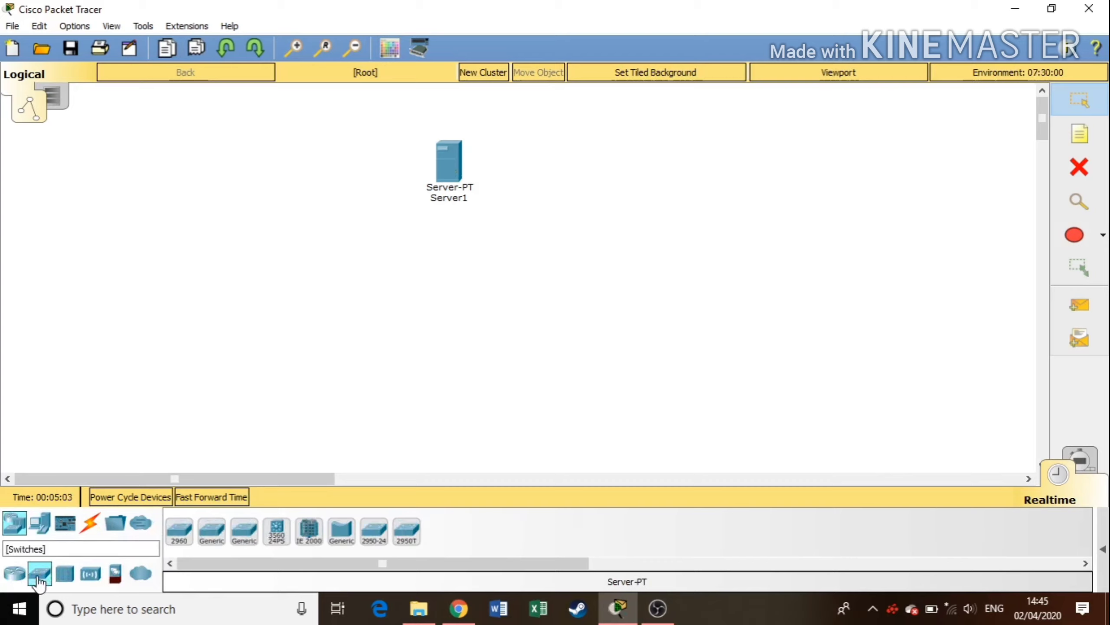
left_click(178, 538)
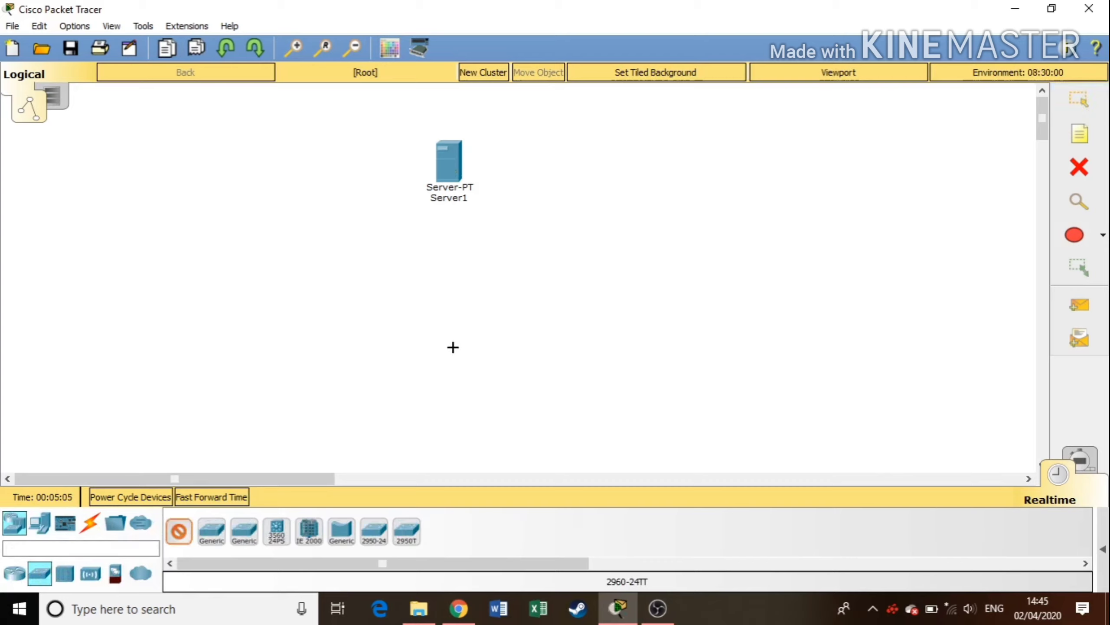
left_click(451, 289)
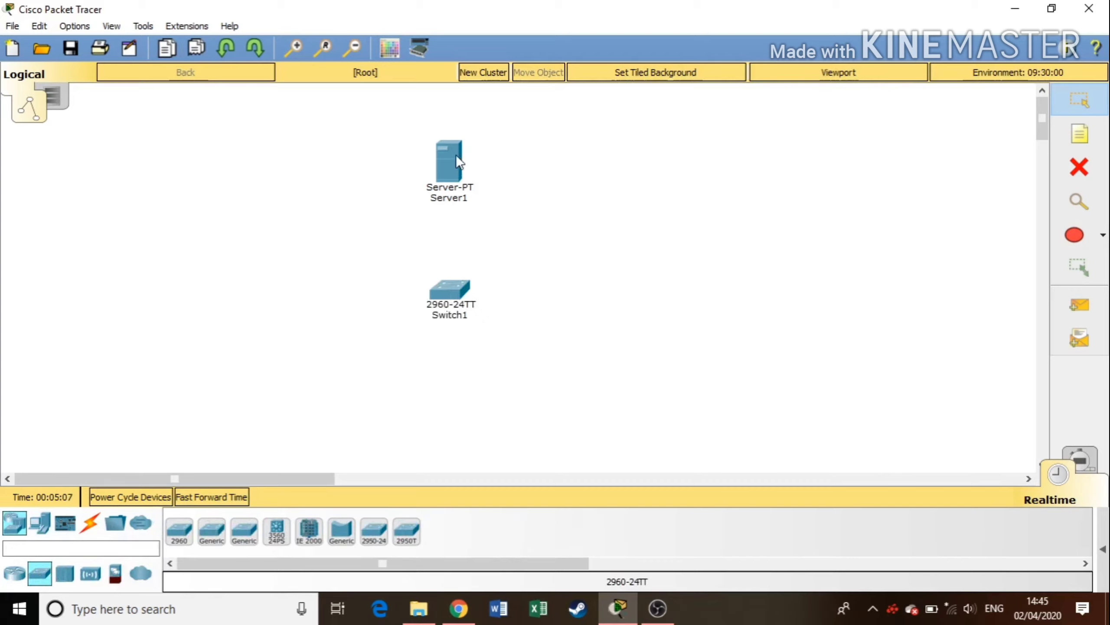
left_click_drag(456, 155, 452, 139)
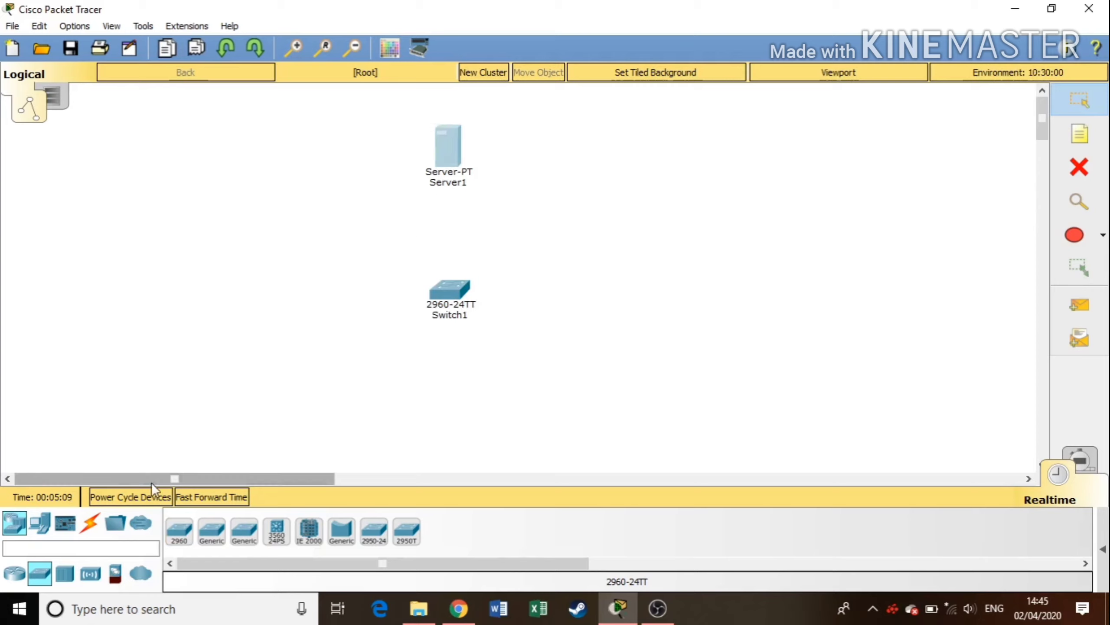
Place three PC-PT computers and one Laptop-PT in a row below the switch
left_click(40, 522)
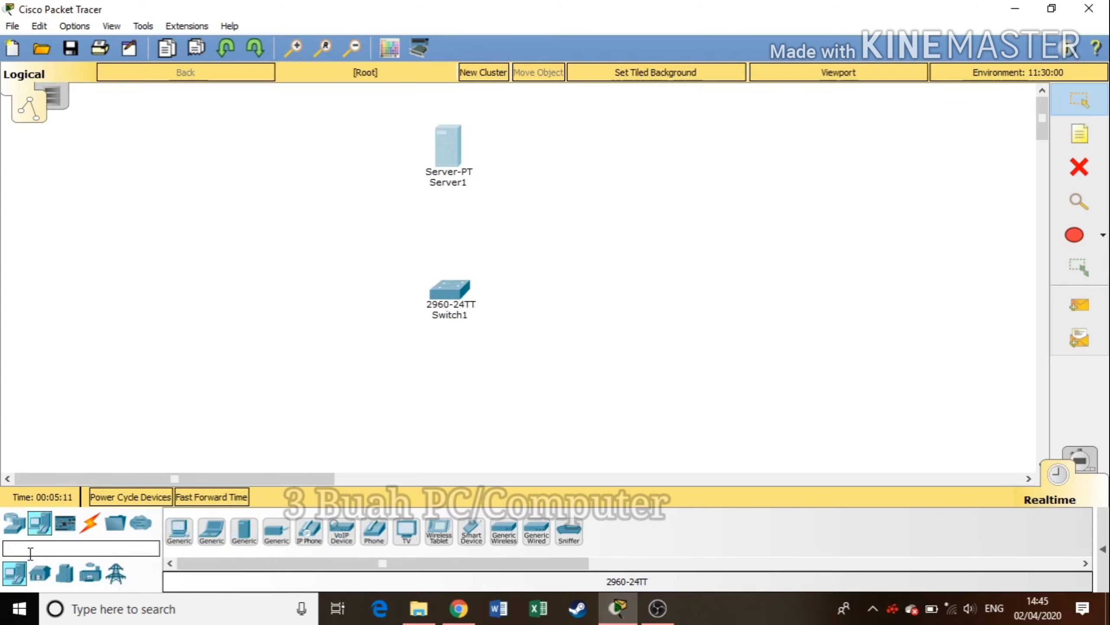
left_click(179, 531)
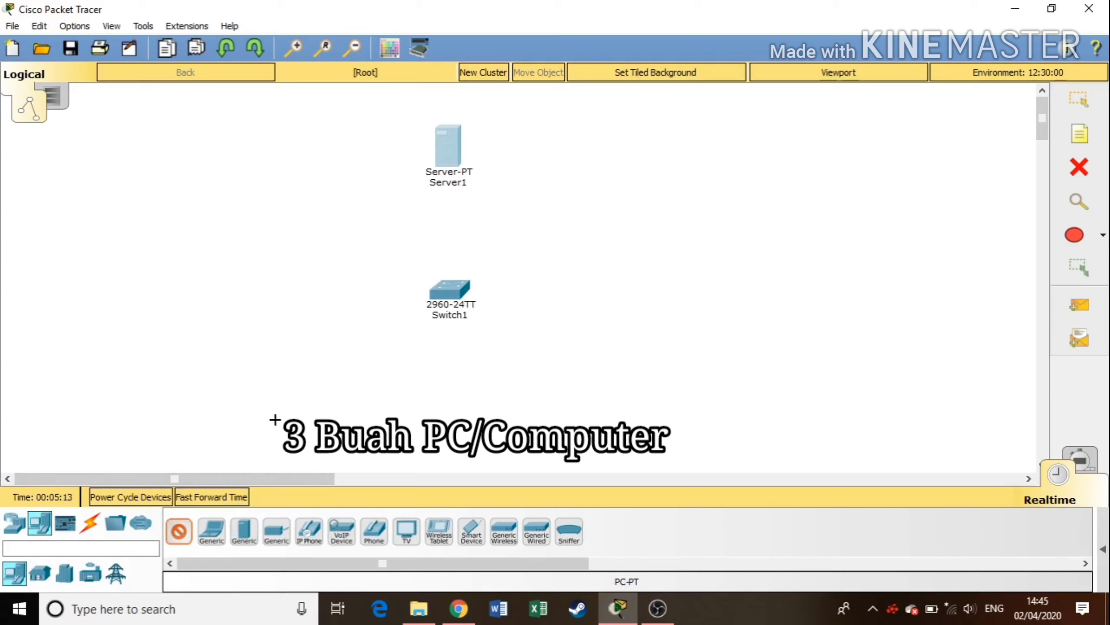
left_click(307, 405)
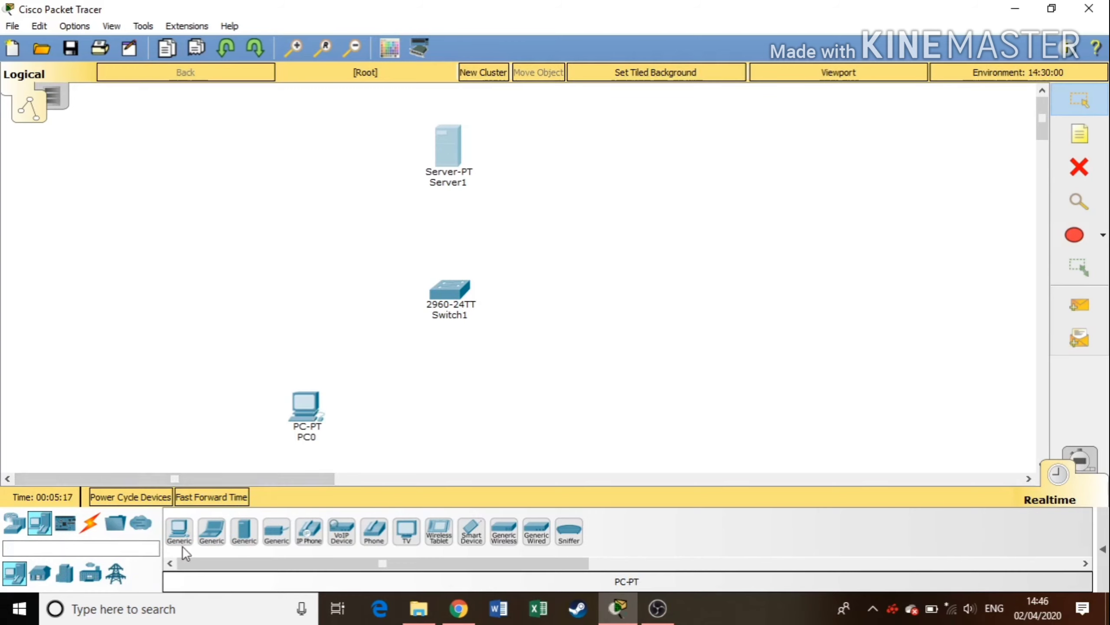
left_click(170, 546)
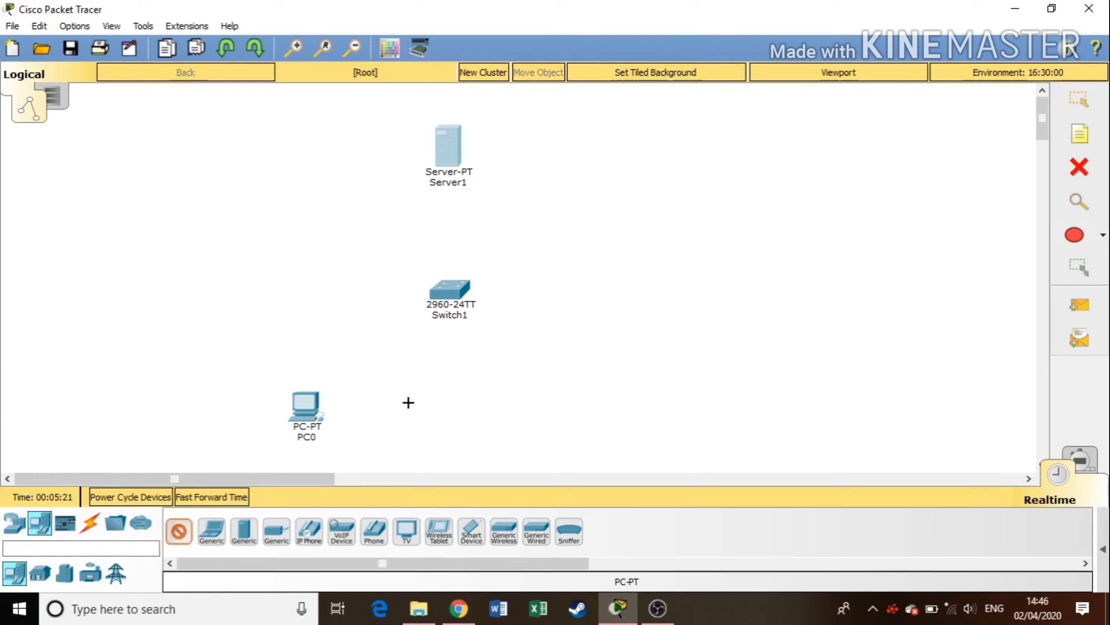
left_click(409, 396)
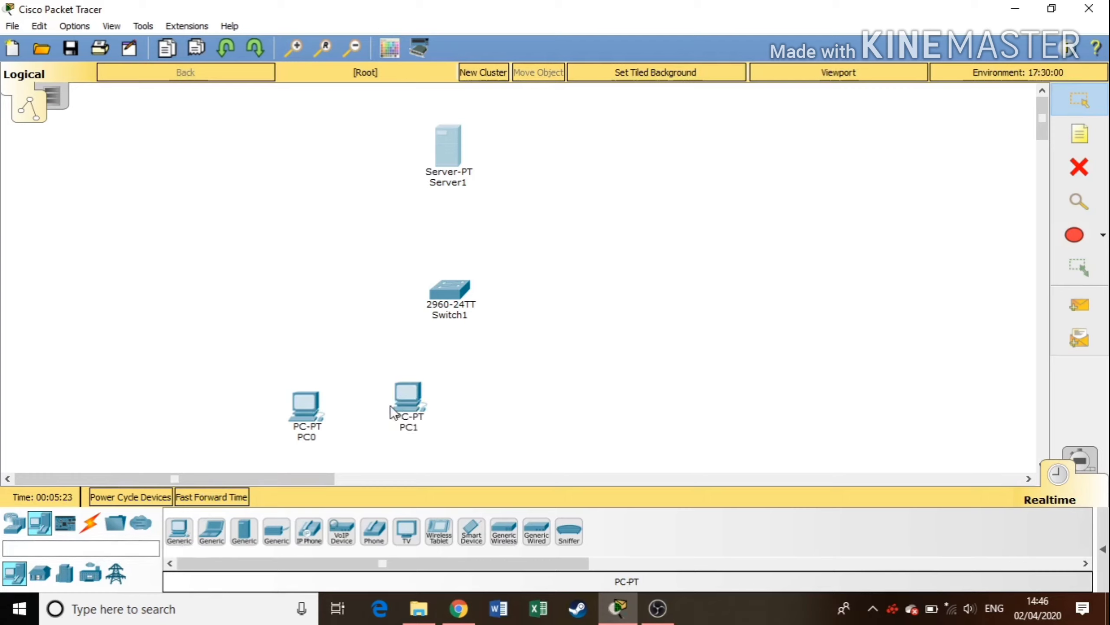
left_click(184, 536)
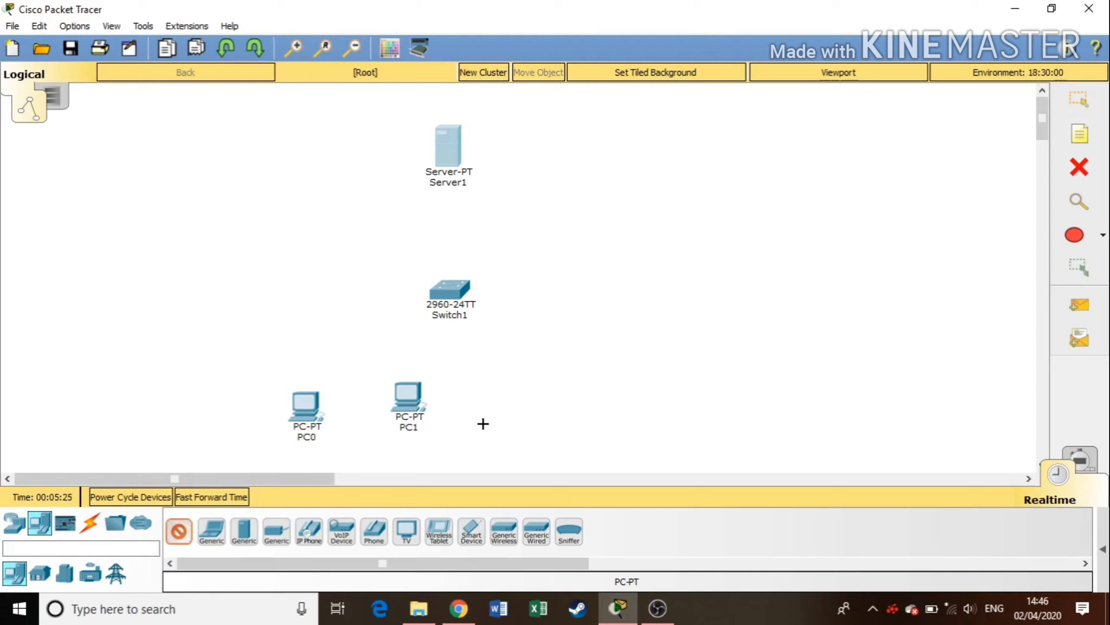
left_click(518, 384)
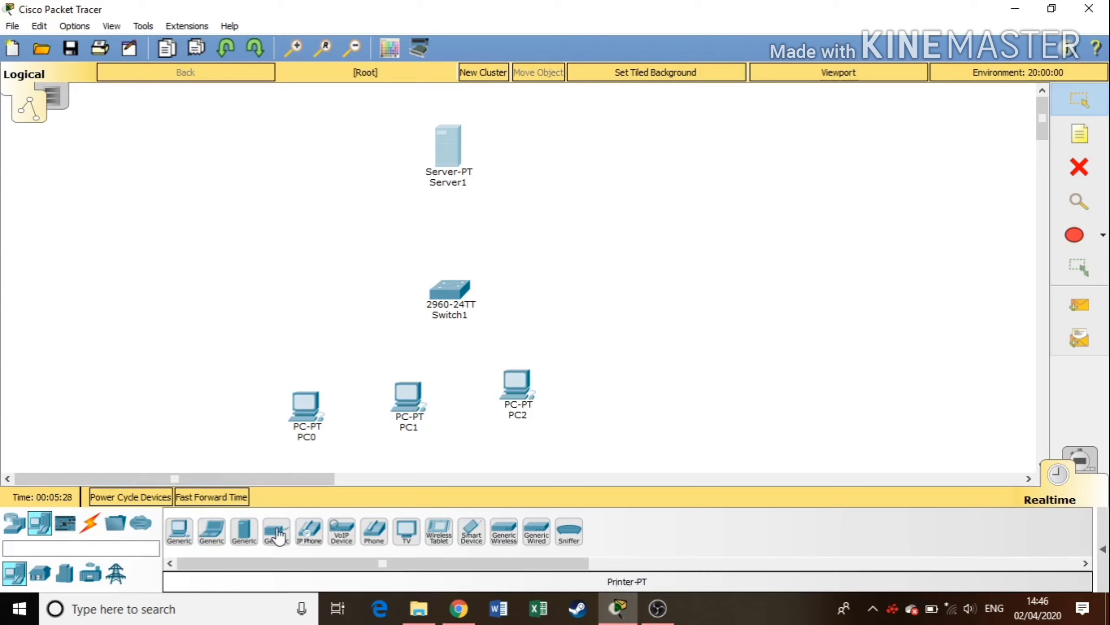
left_click(213, 531)
left_click(638, 399)
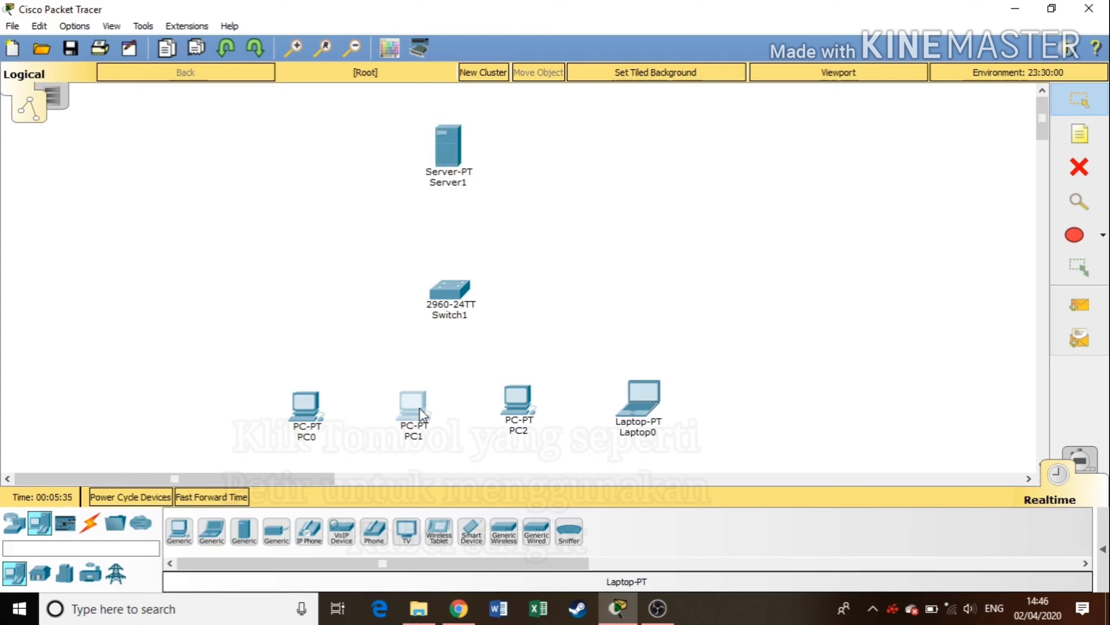
Connect the server's FastEthernet0 port to the switch's FastEthernet0/1 port with a Copper Straight-Through cable
left_click(91, 525)
left_click(91, 525)
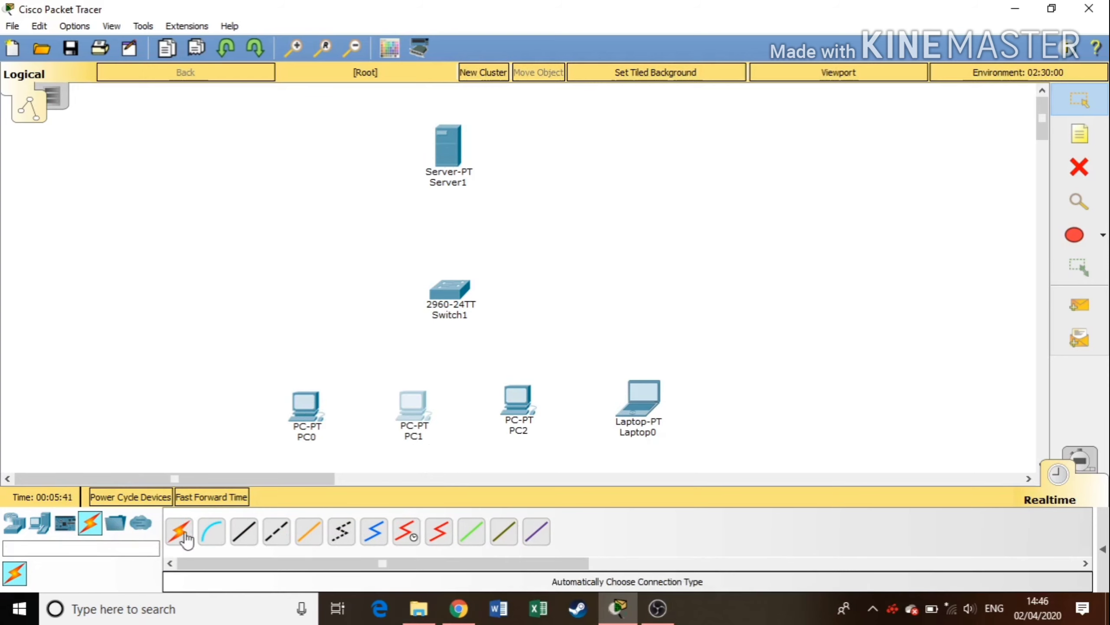
left_click(243, 531)
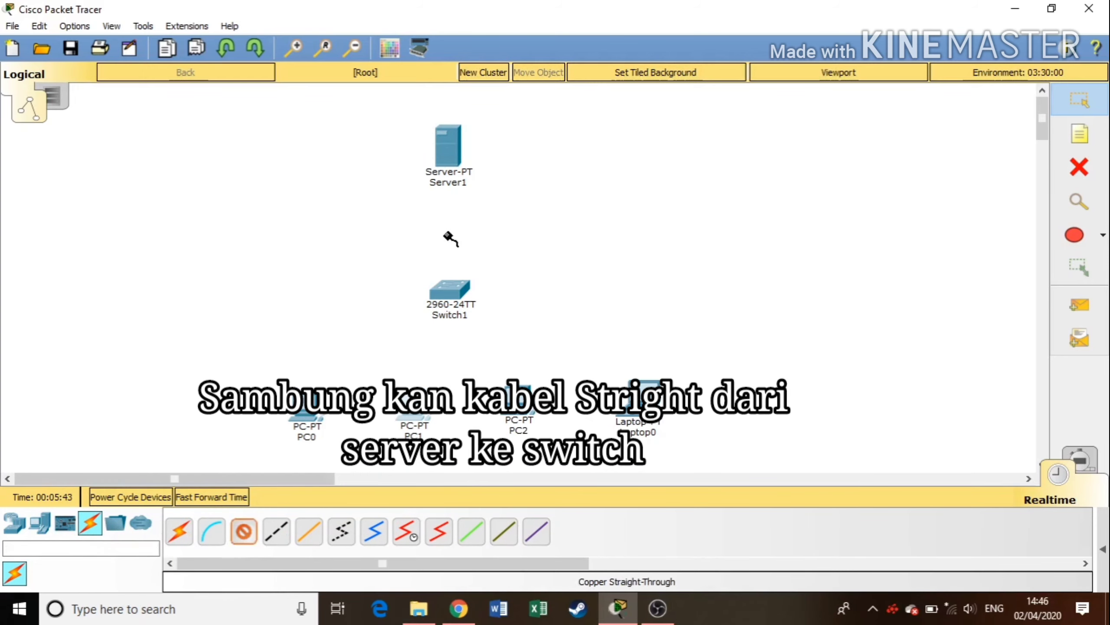
left_click(450, 149)
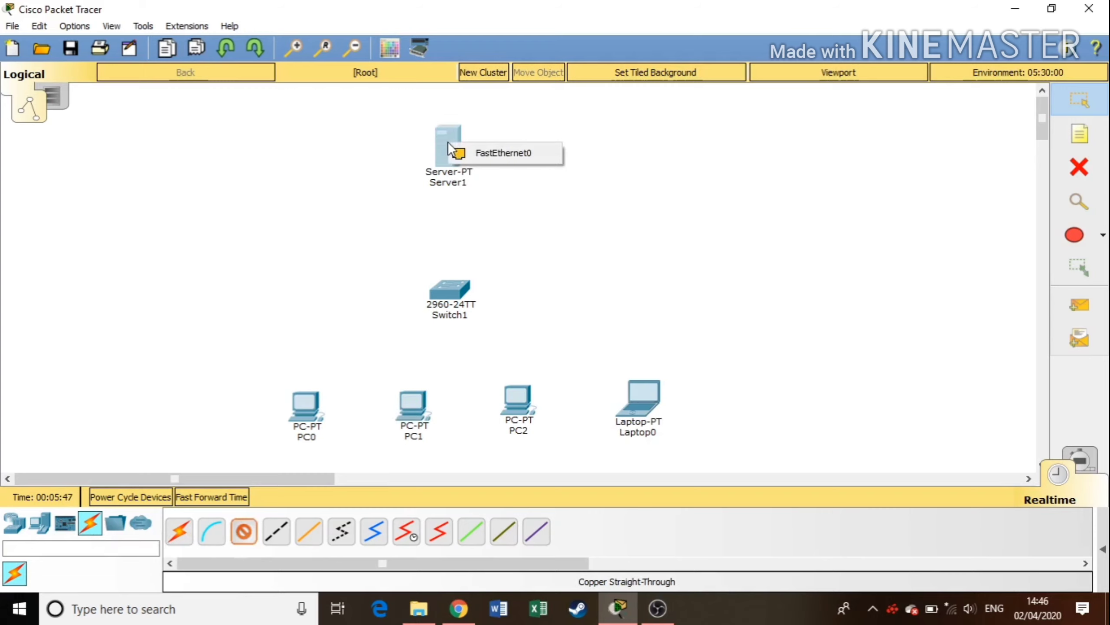
left_click(477, 153)
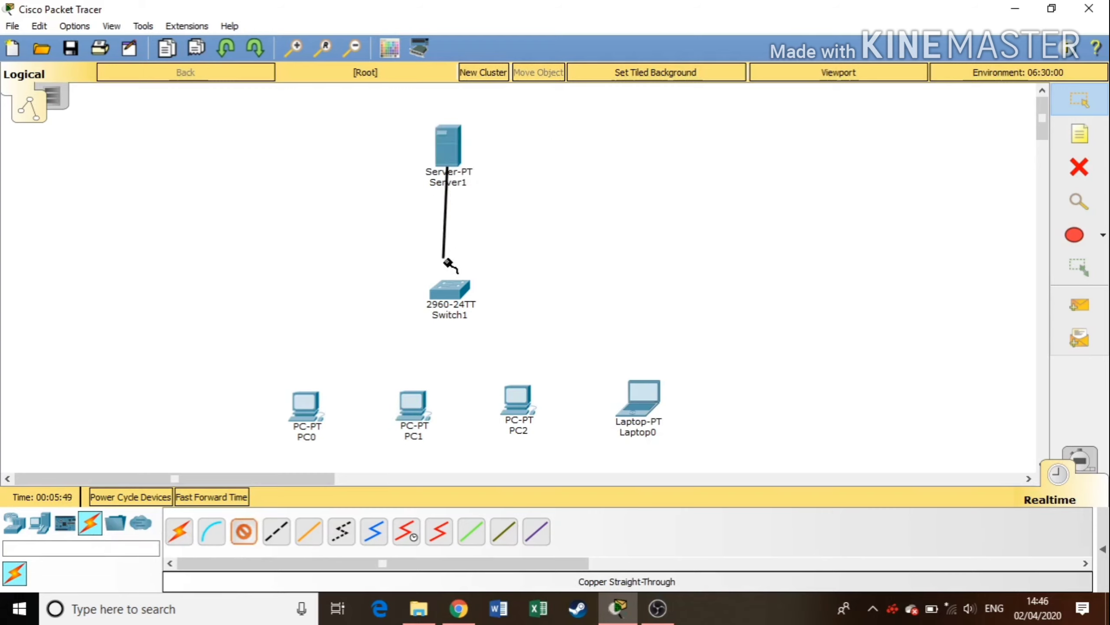
left_click(456, 289)
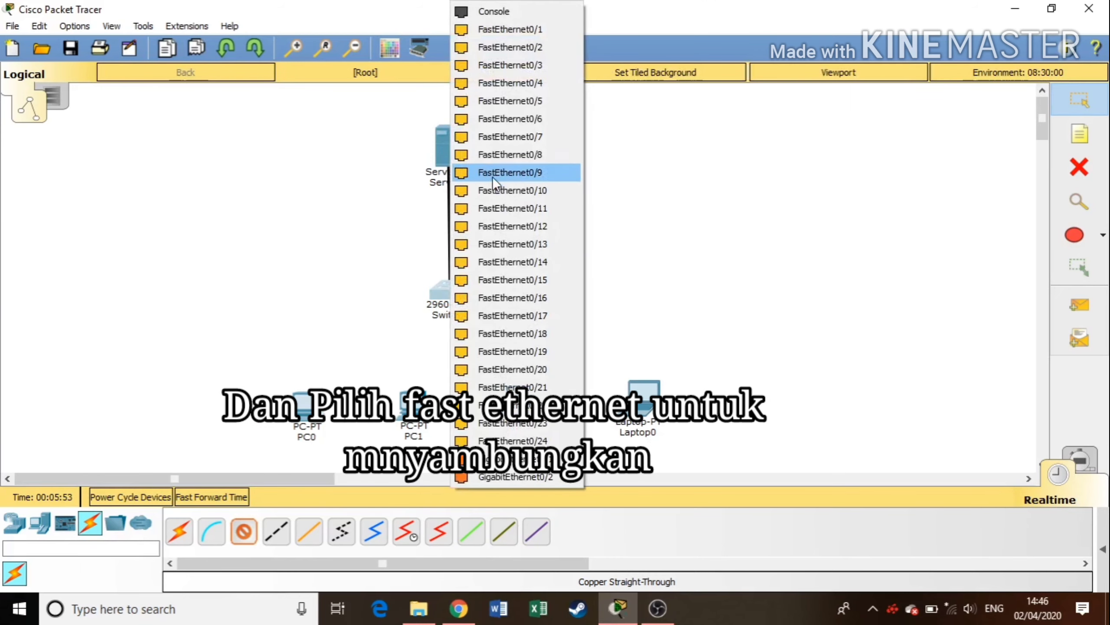
left_click(522, 29)
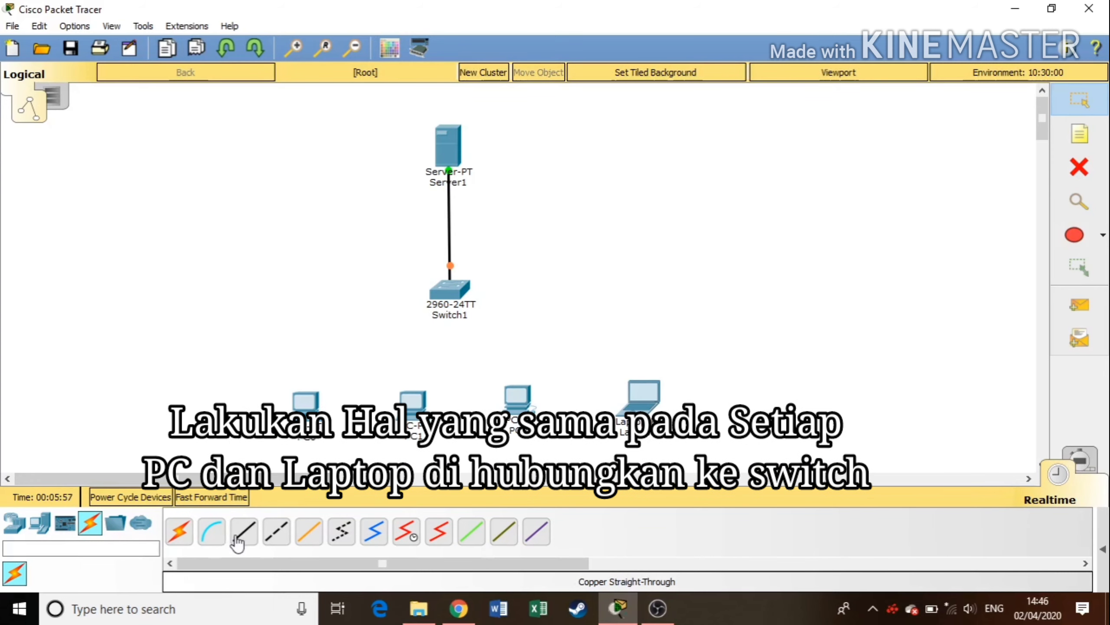
Connect PC0's FastEthernet0 port to the switch's FastEthernet0/2 port with a Copper Straight-Through cable
left_click(237, 543)
left_click(306, 408)
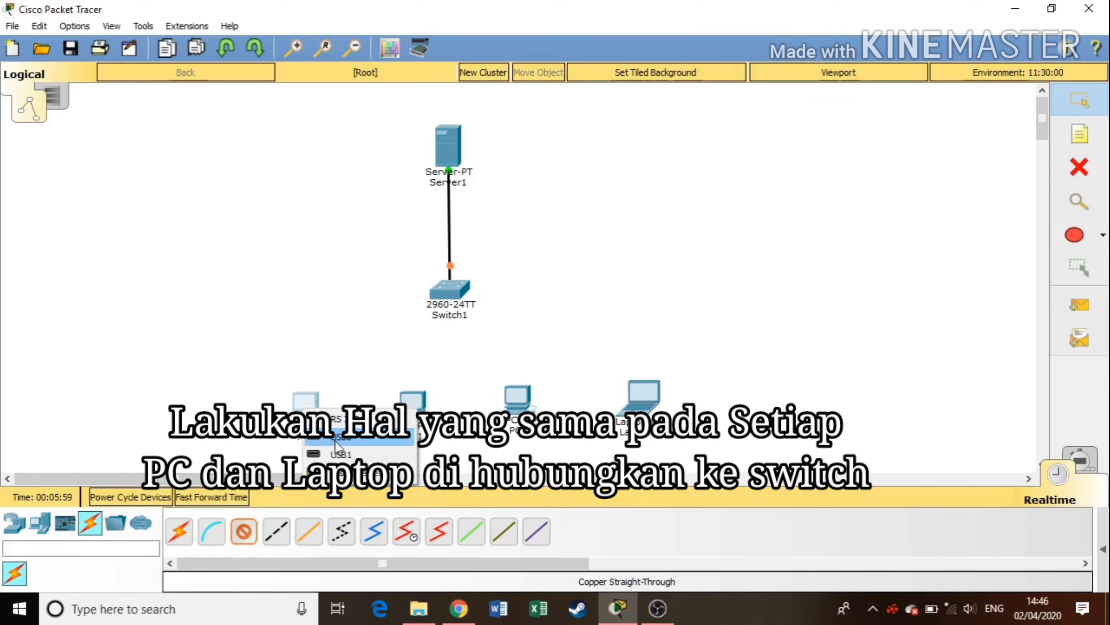
left_click(345, 472)
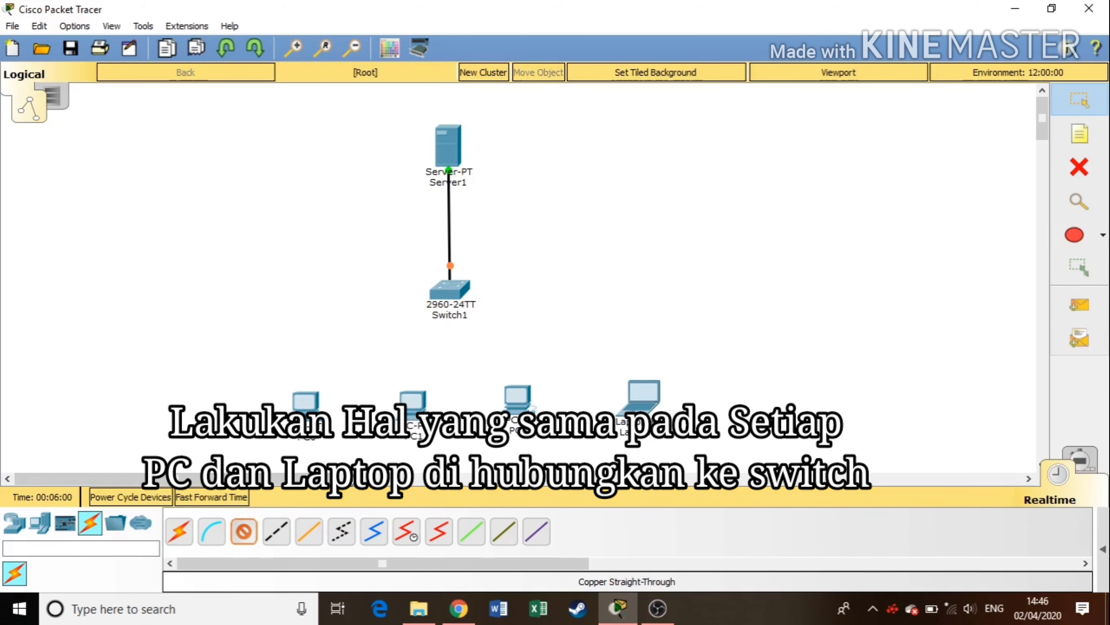
left_click(456, 299)
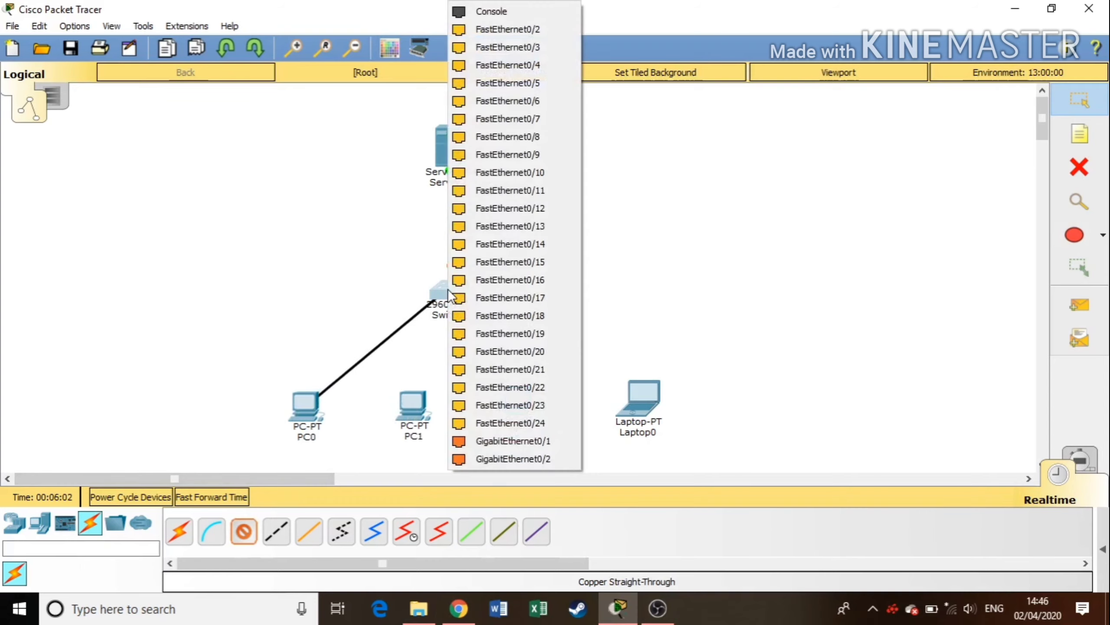
left_click(526, 34)
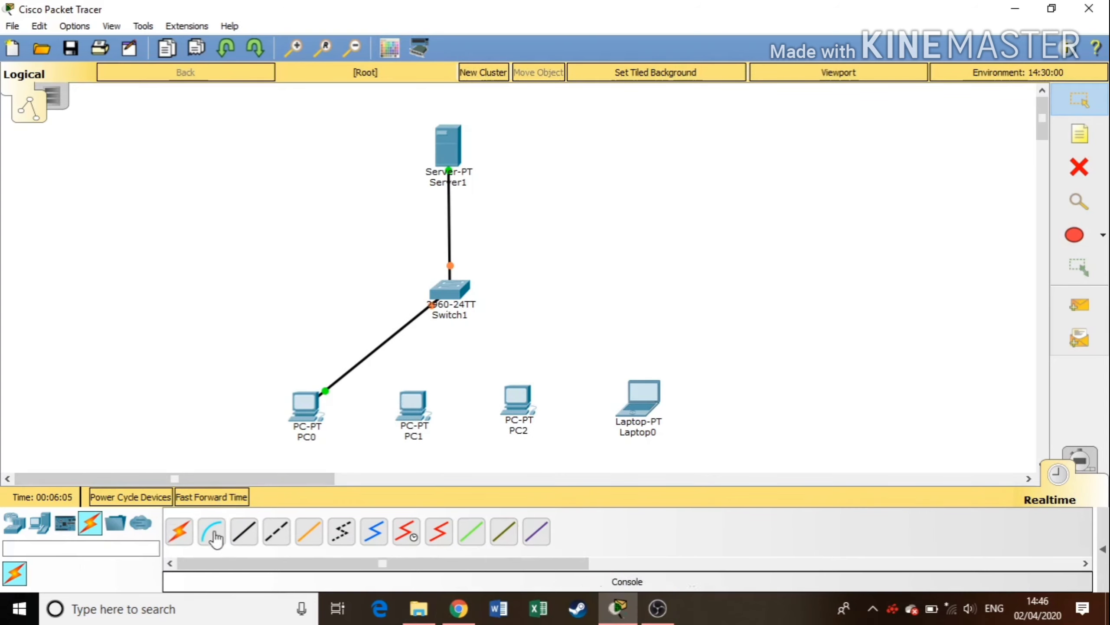
Connect PC1's FastEthernet0 port to the switch's FastEthernet0/3 port with a Copper Straight-Through cable
left_click(243, 530)
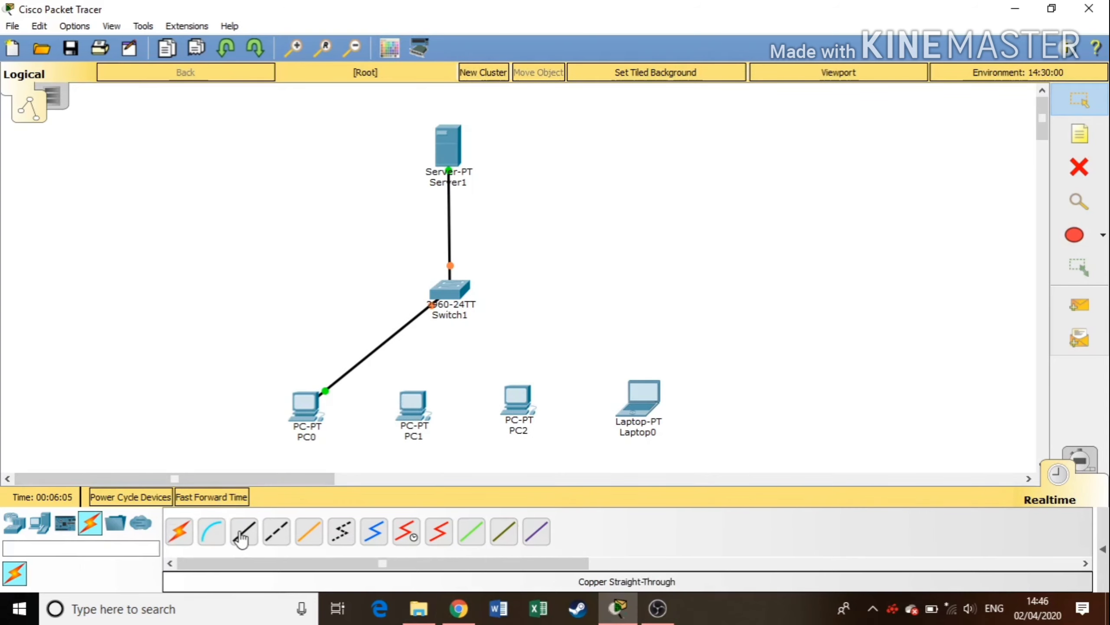
left_click(410, 411)
left_click(455, 470)
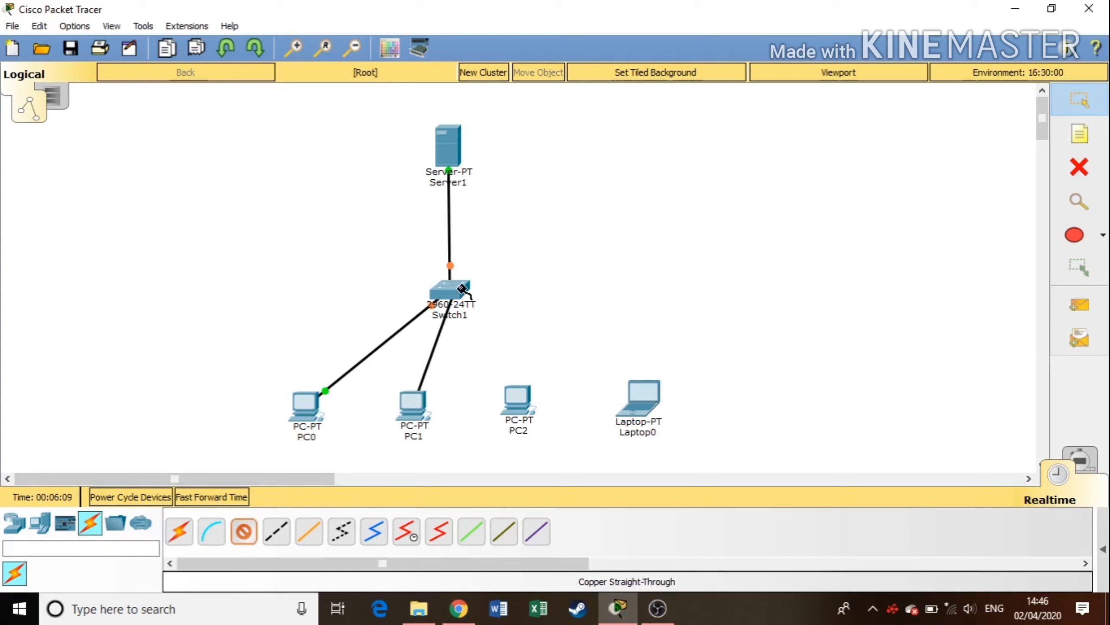
left_click(459, 289)
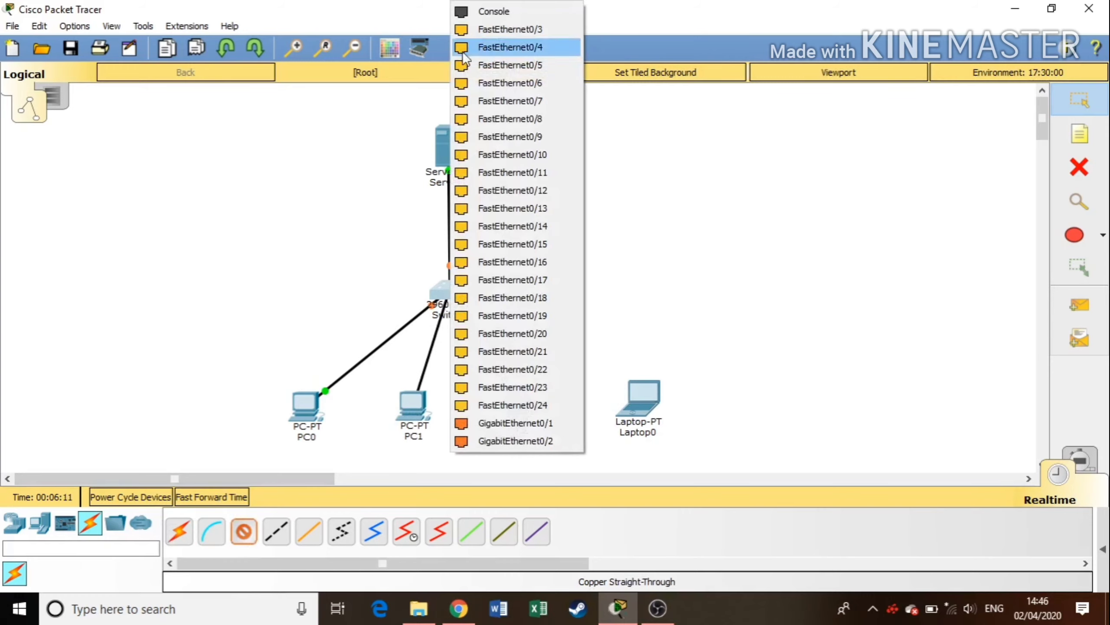
left_click(493, 33)
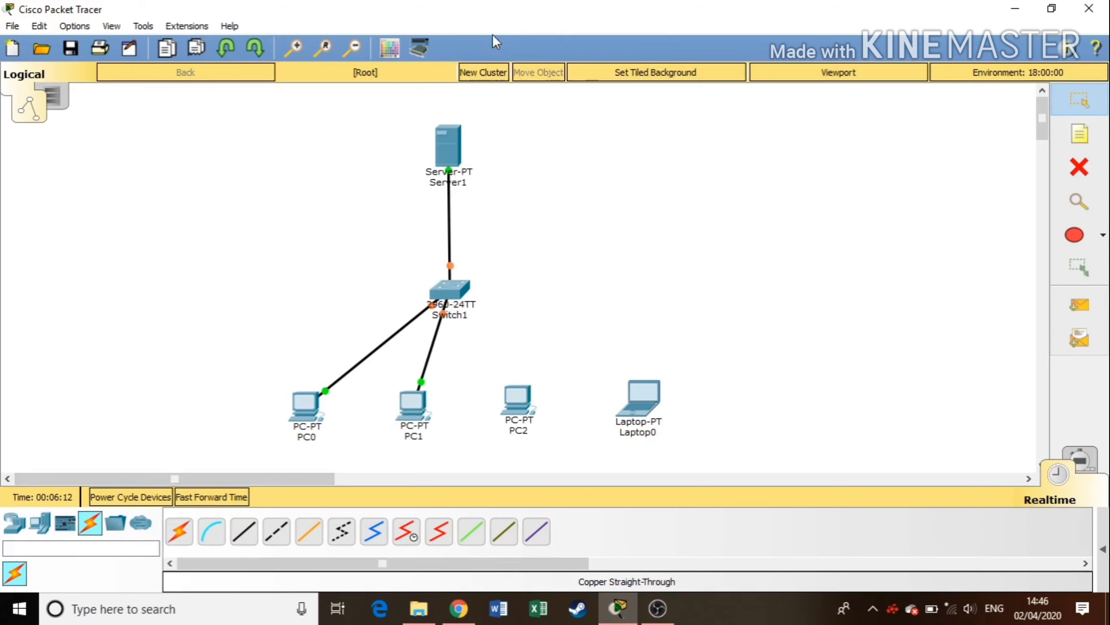
Connect PC2's FastEthernet0 port to the switch's FastEthernet0/4 port with a Copper Straight-Through cable
left_click(247, 532)
left_click(515, 402)
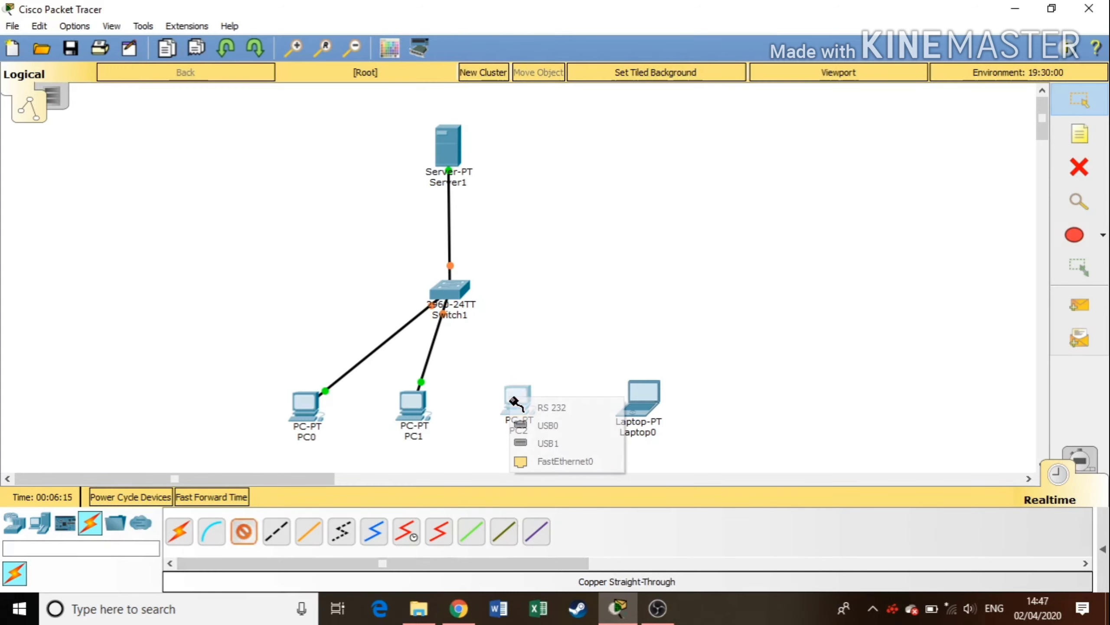
left_click(562, 462)
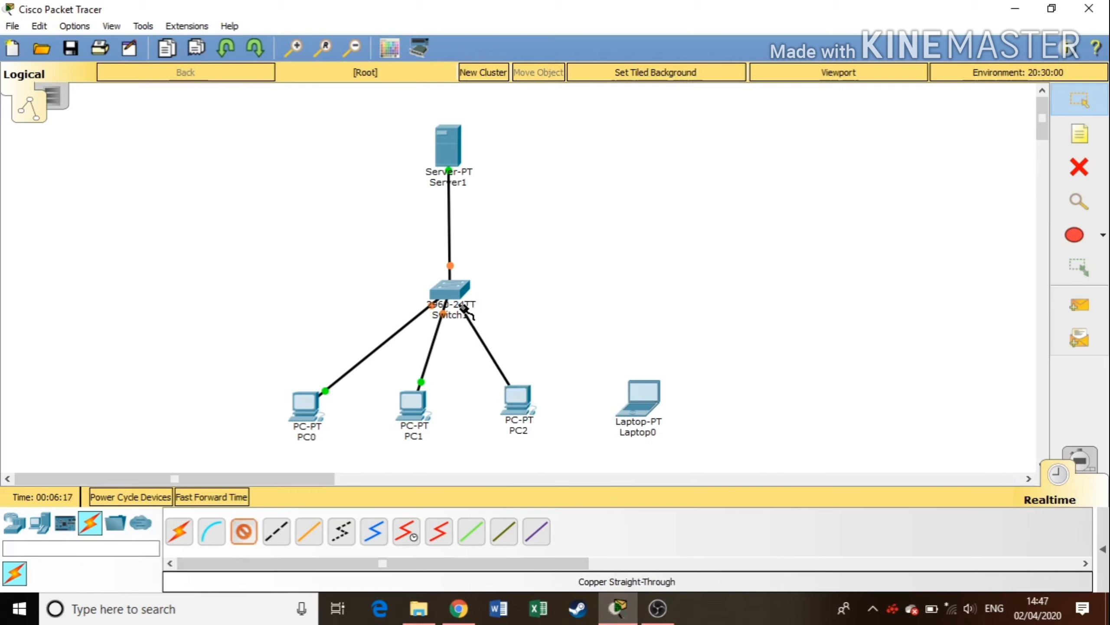
left_click(450, 290)
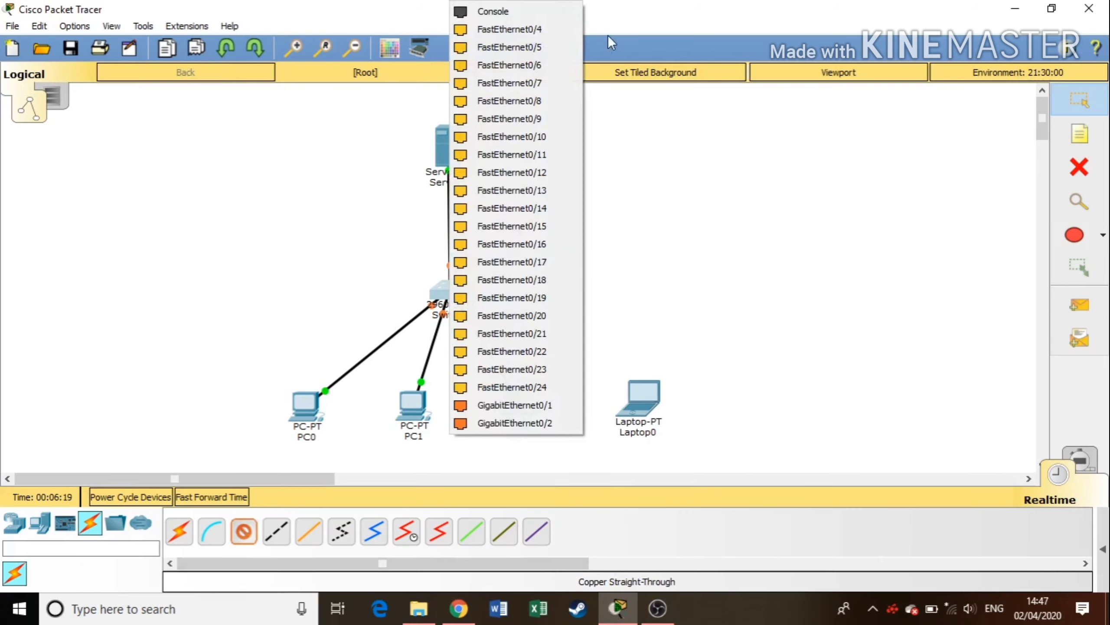
left_click(577, 30)
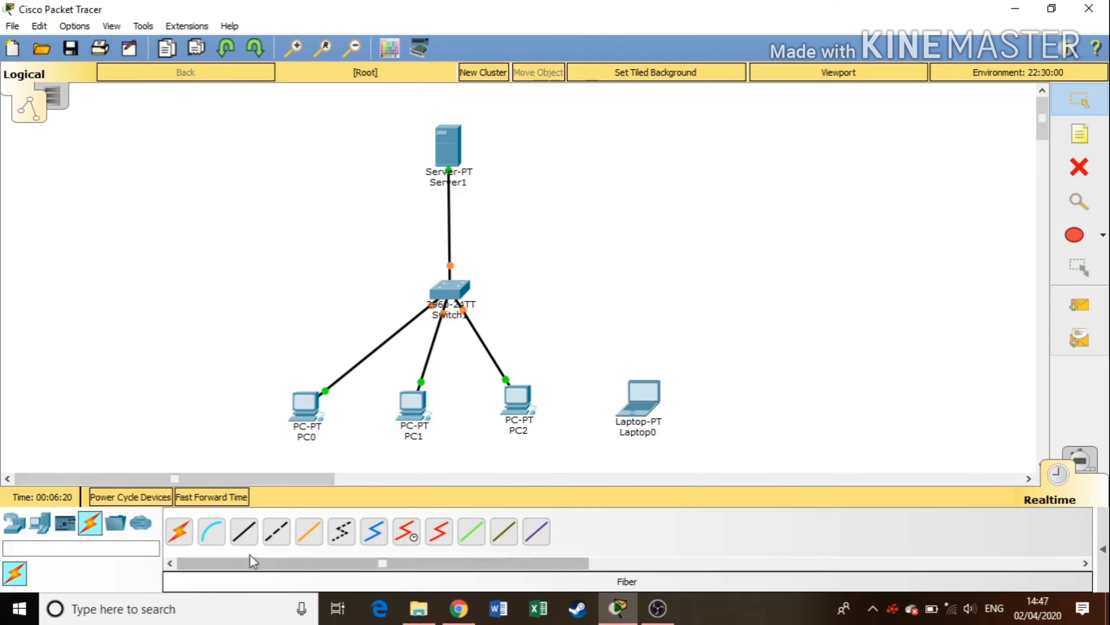
Connect the laptop's FastEthernet0 port to the switch's FastEthernet0/5 port with a Copper Straight-Through cable
left_click(243, 531)
left_click(638, 408)
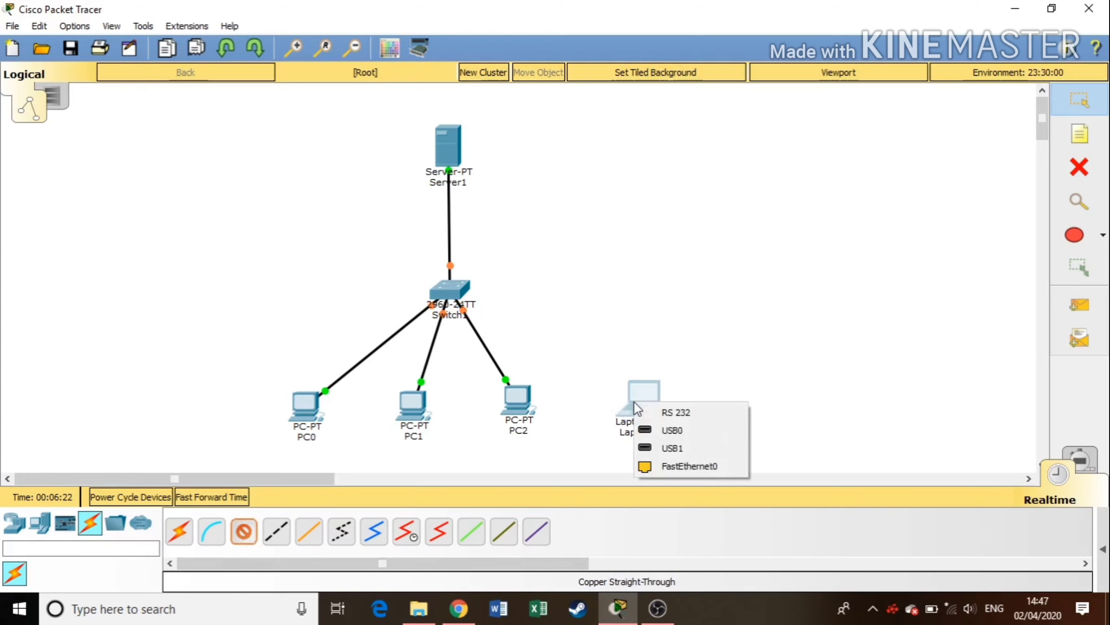
left_click(674, 465)
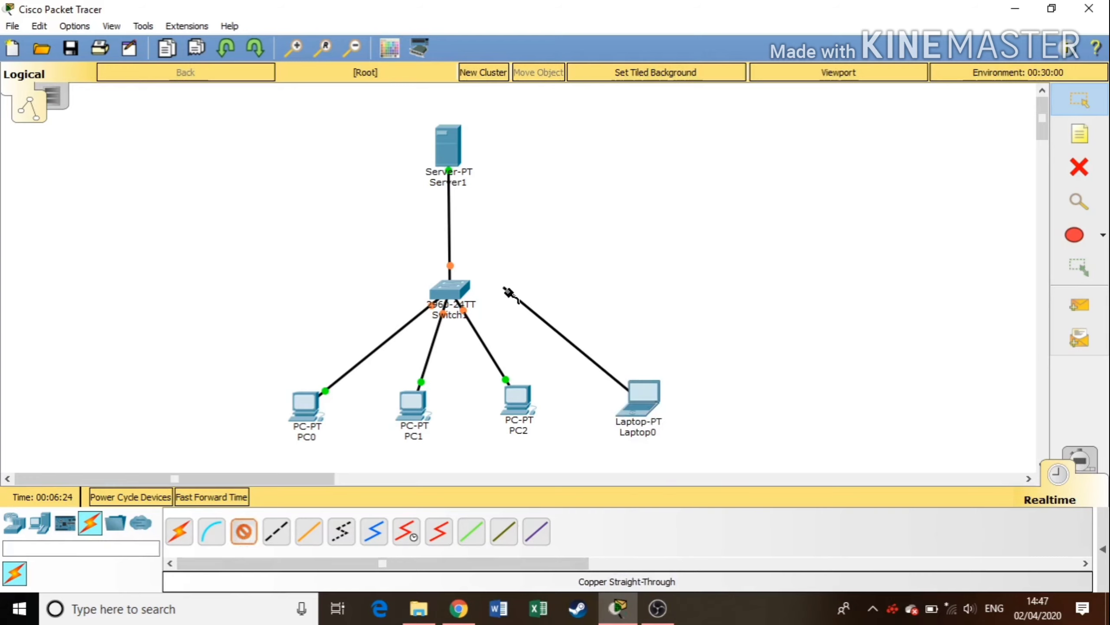
left_click(457, 292)
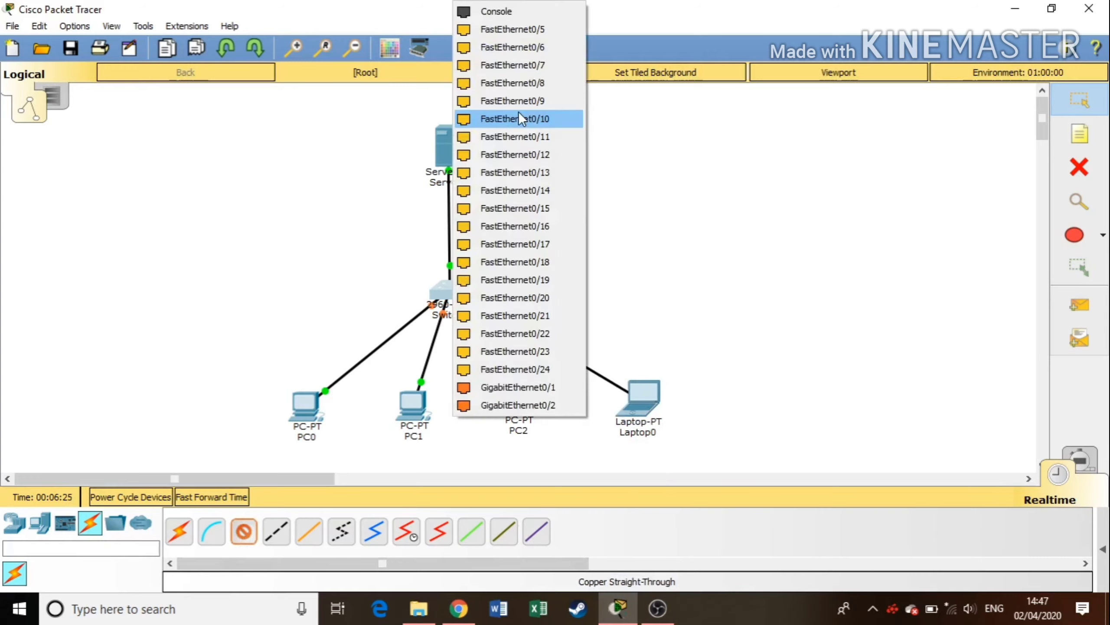
left_click(524, 33)
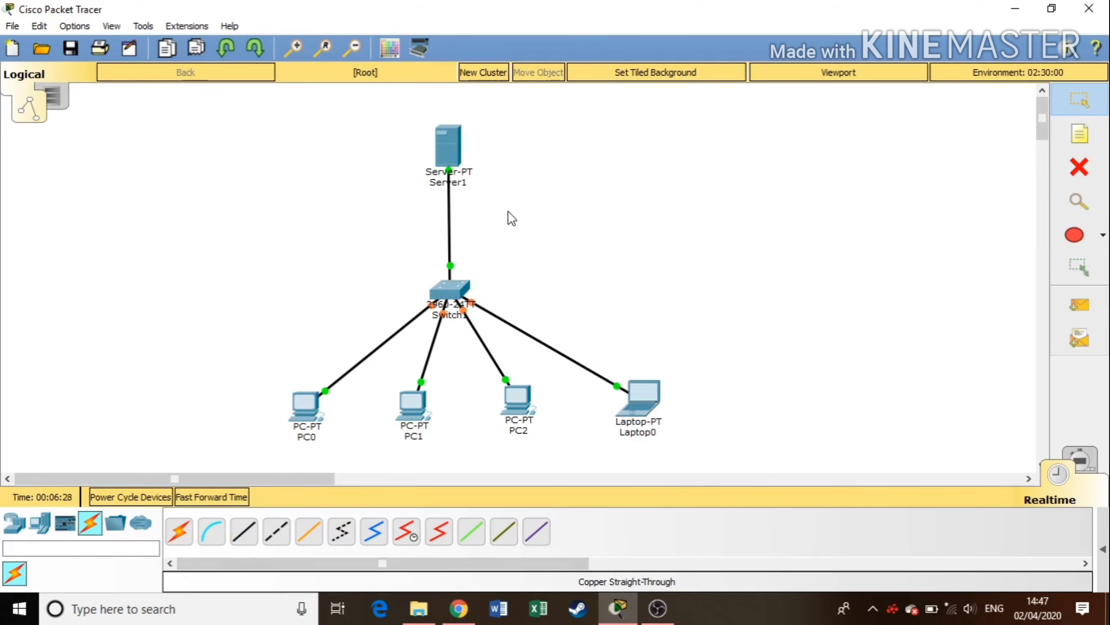
Give the server the static IP address 200.100.10.1 with subnet mask 255.255.255.0
left_click(442, 147)
left_click(407, 149)
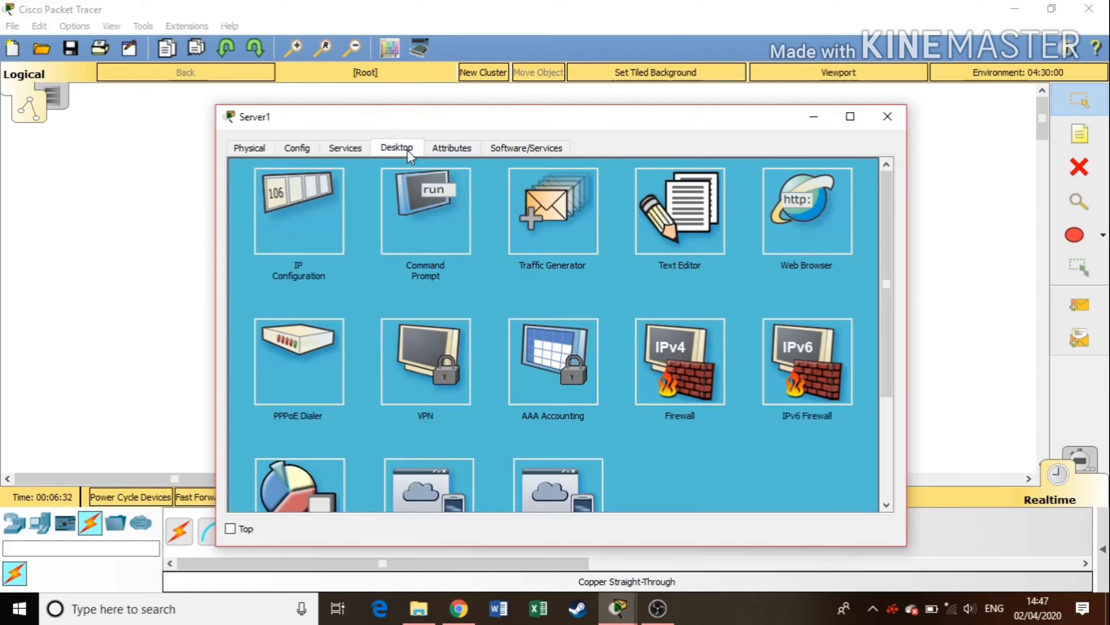
left_click(307, 196)
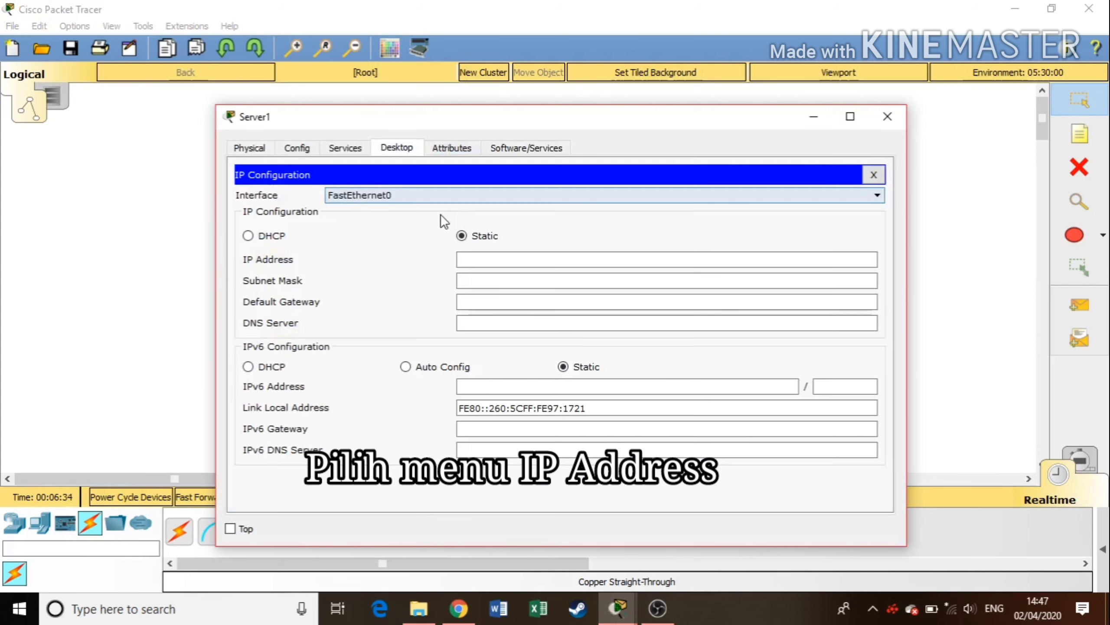
left_click(546, 258)
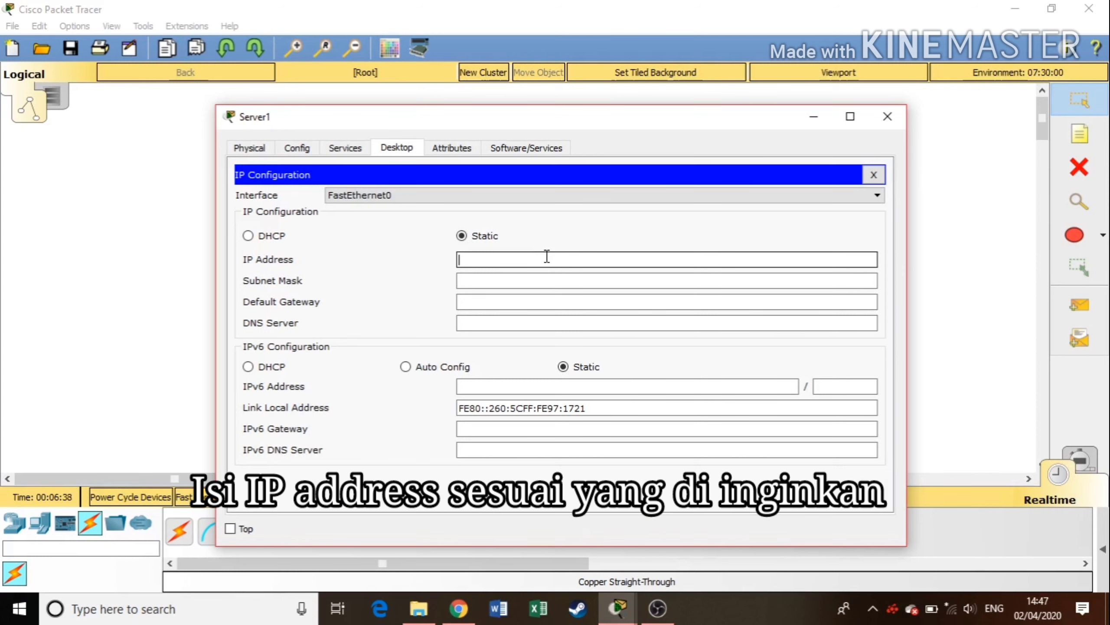
type("200.100.10.1")
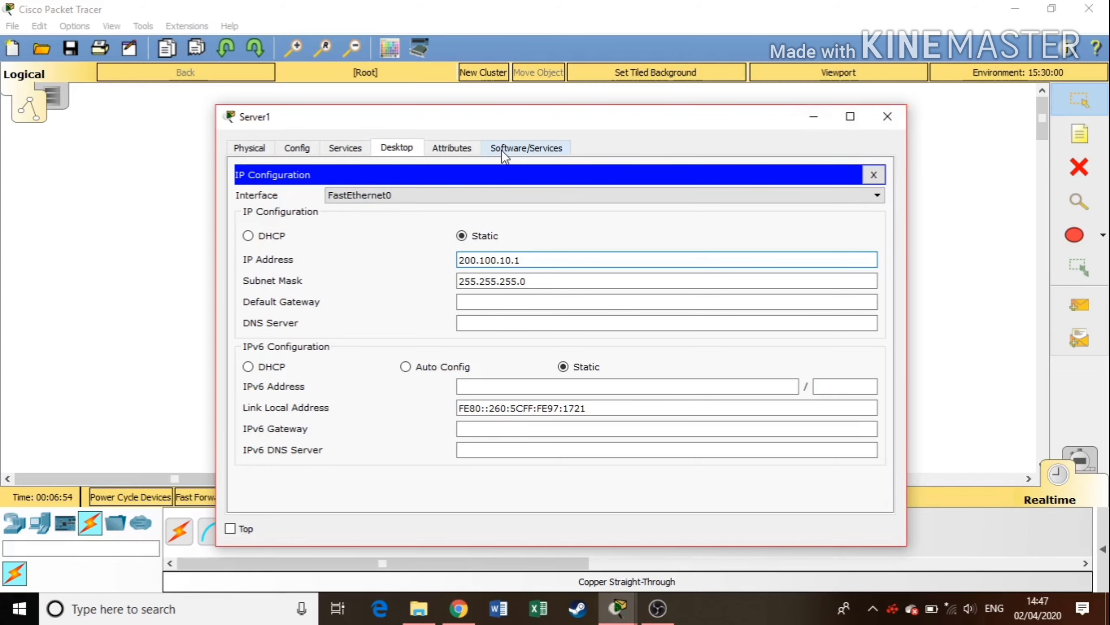
Turn on the server's DNS service and add an A record for bukalapak.com with address 200.100.10.1
left_click(350, 149)
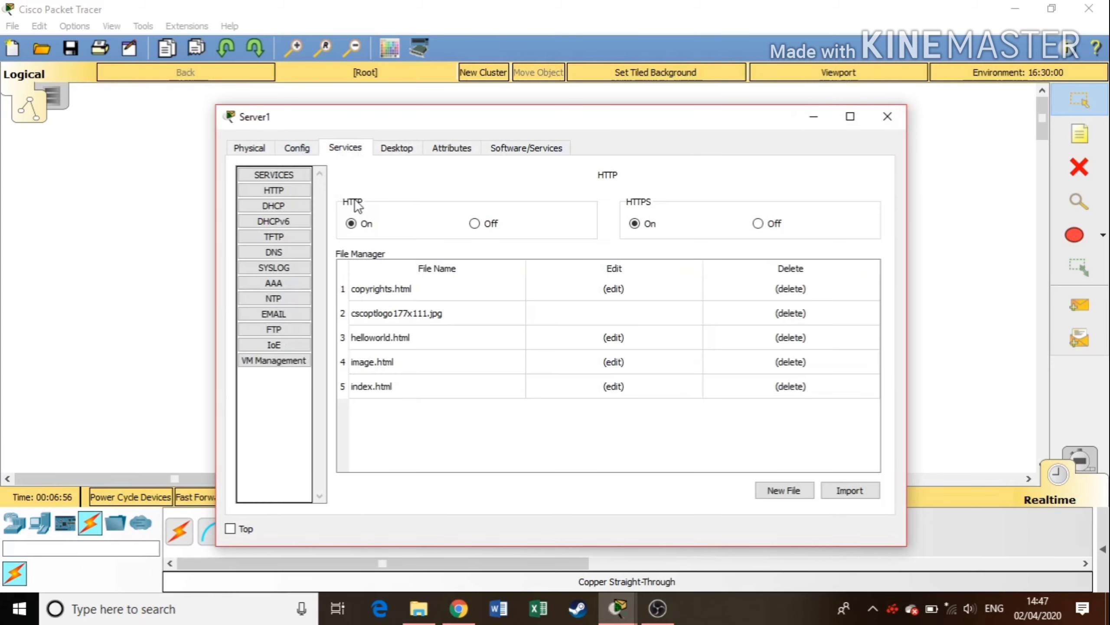
left_click(286, 252)
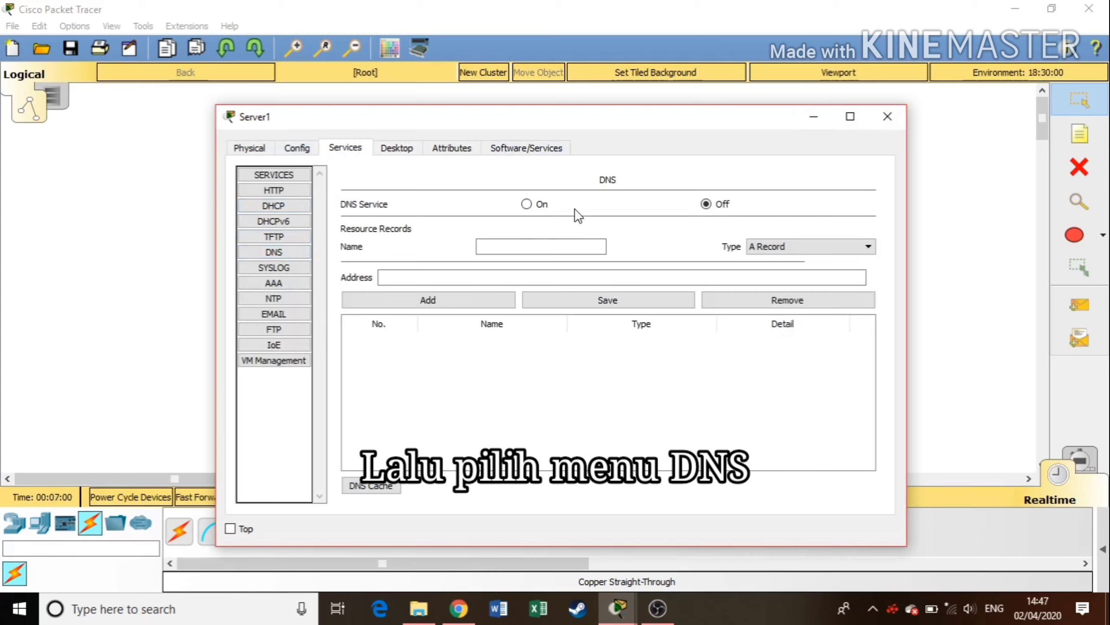
left_click(526, 205)
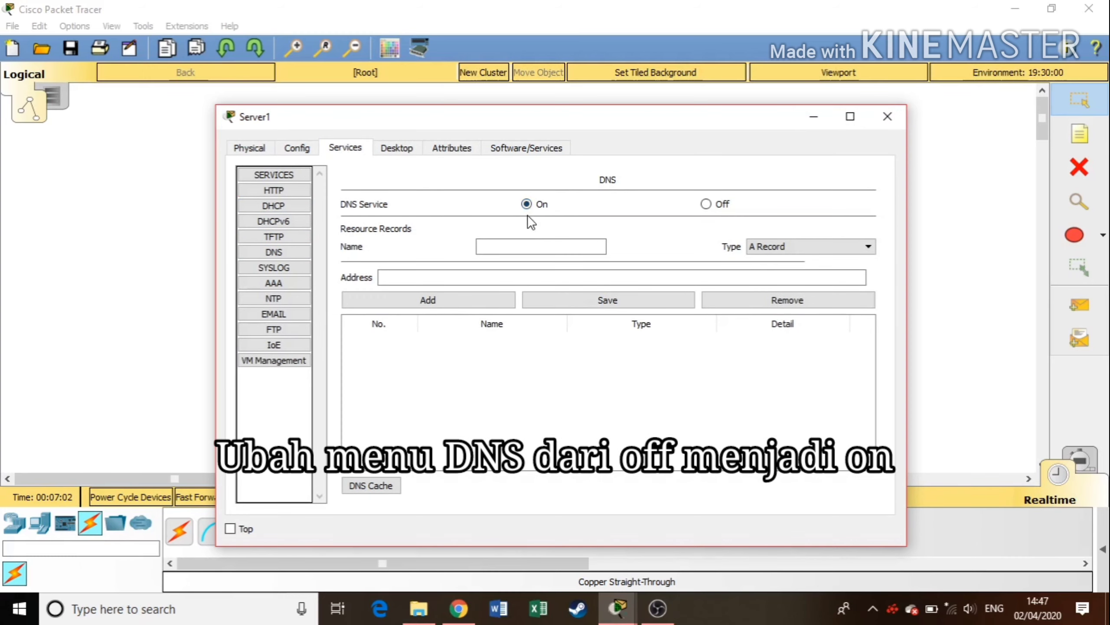
type("bukalapak.com")
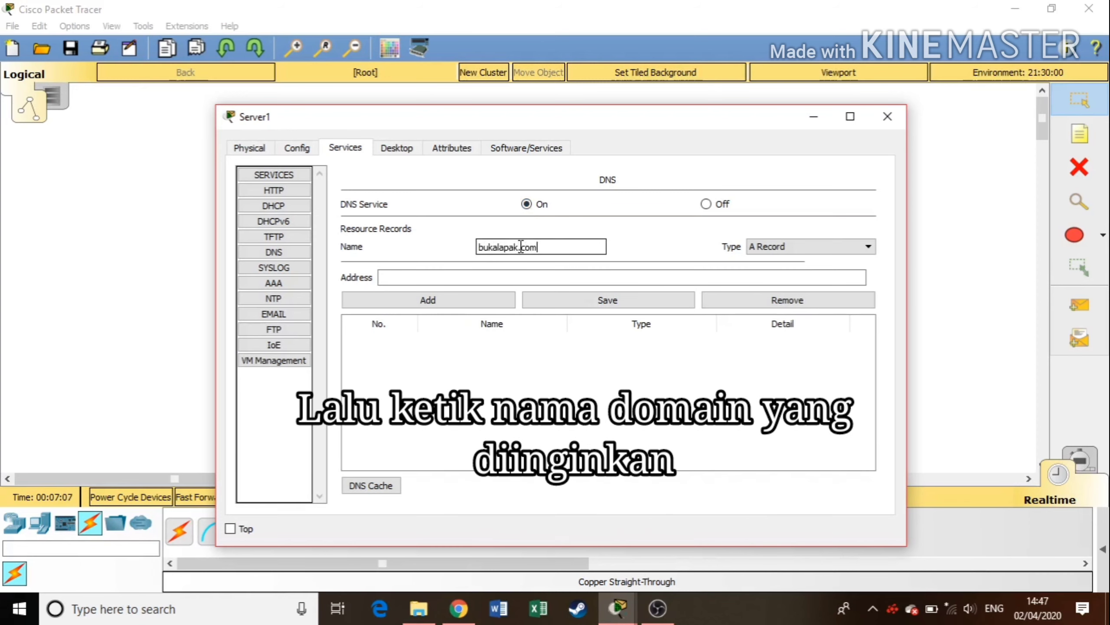
left_click(519, 273)
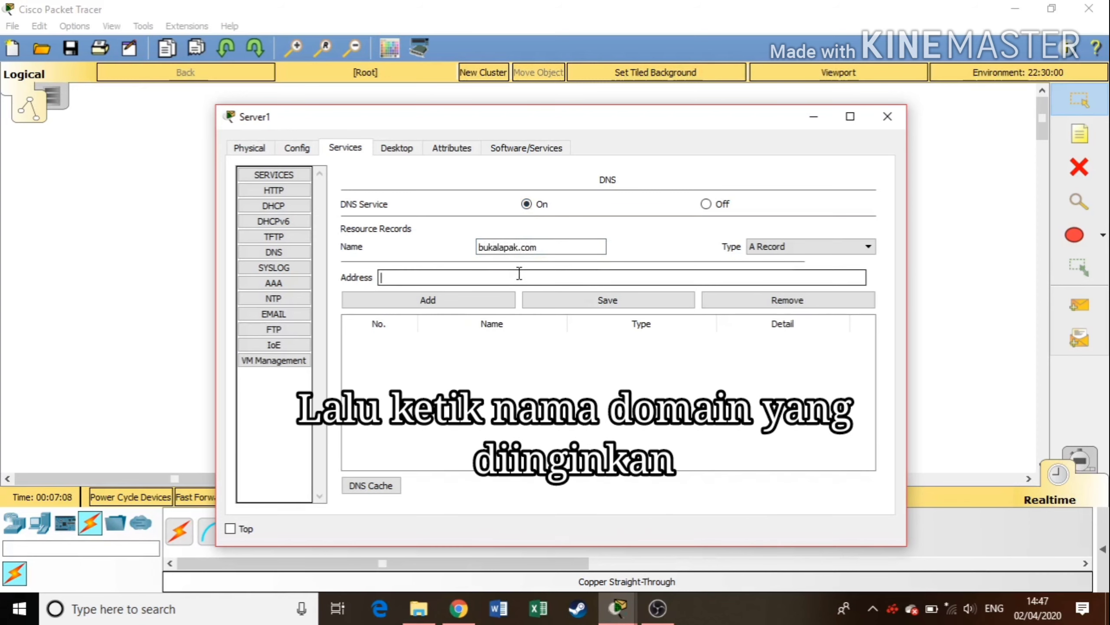
type("200.1")
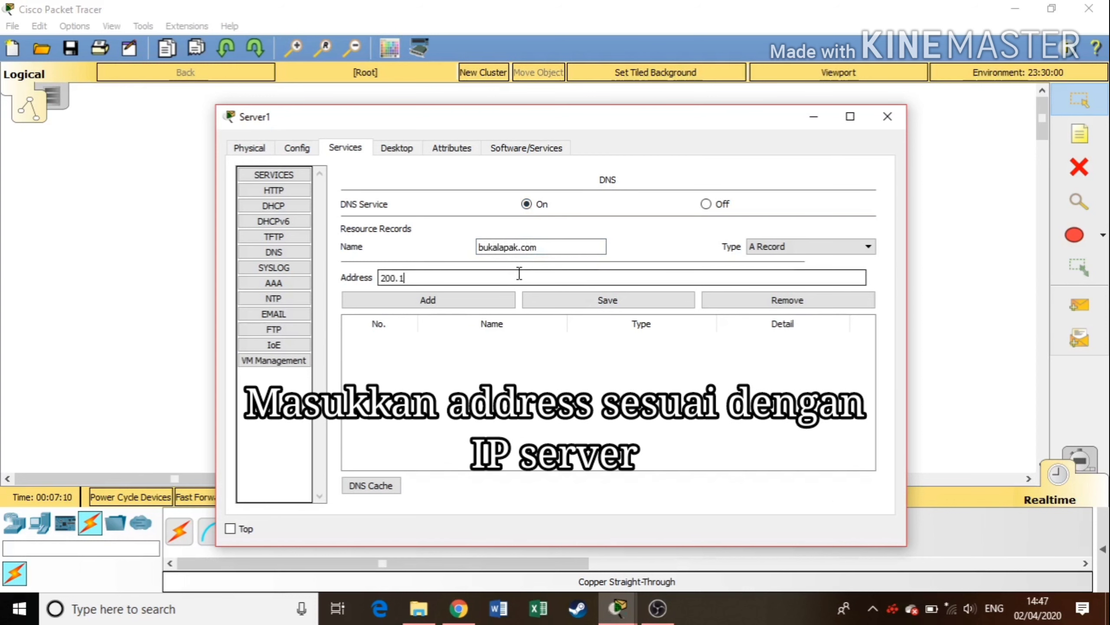
type("00.10.1")
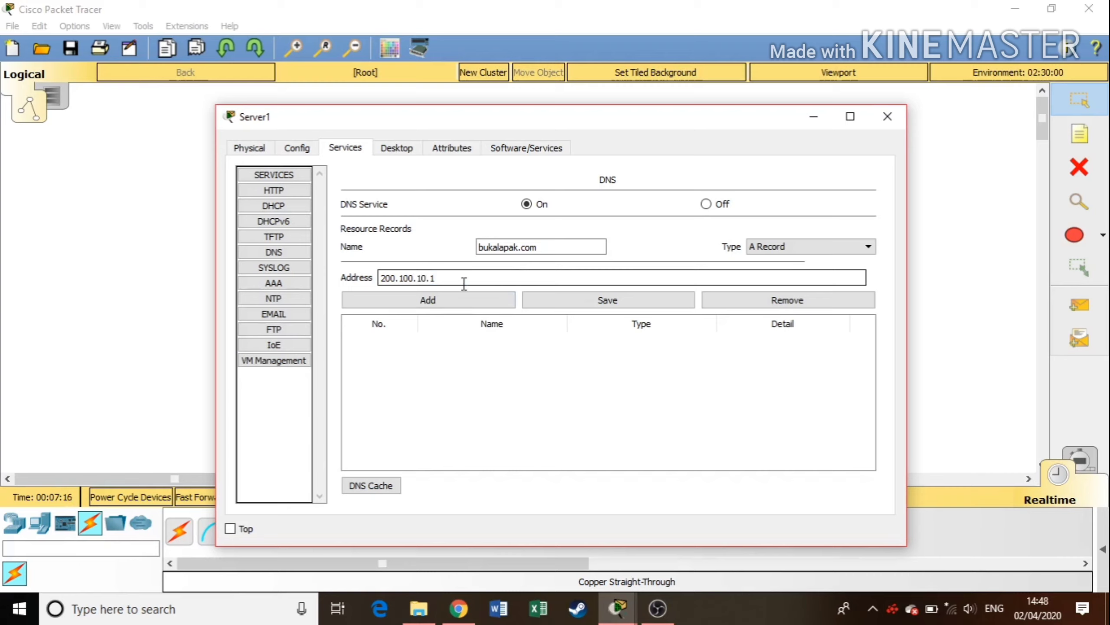
left_click_drag(448, 282, 375, 284)
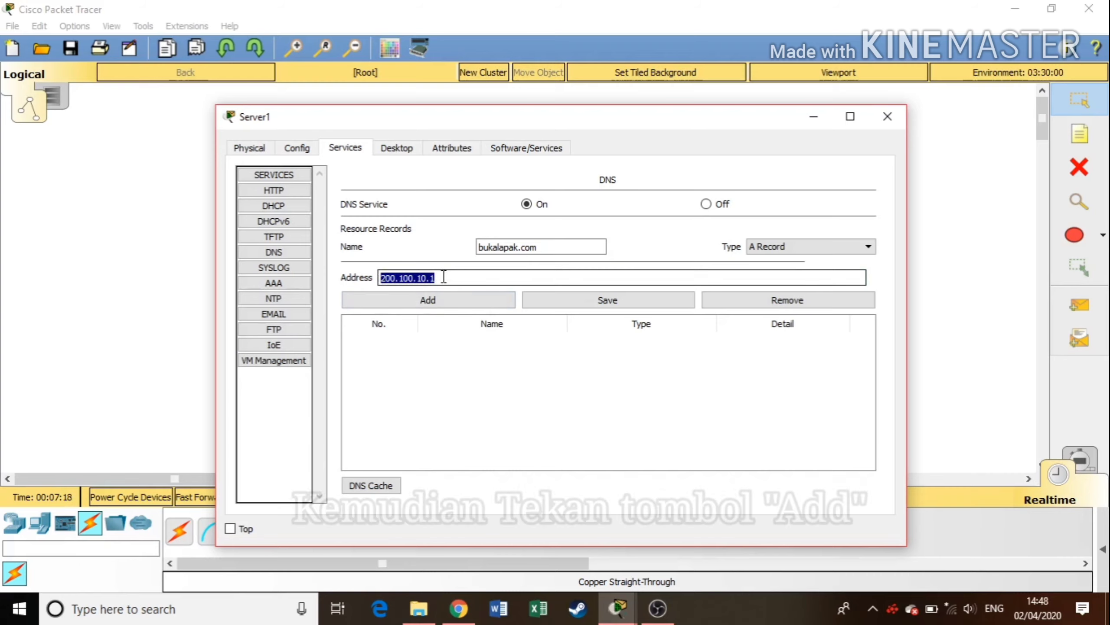
left_click(448, 297)
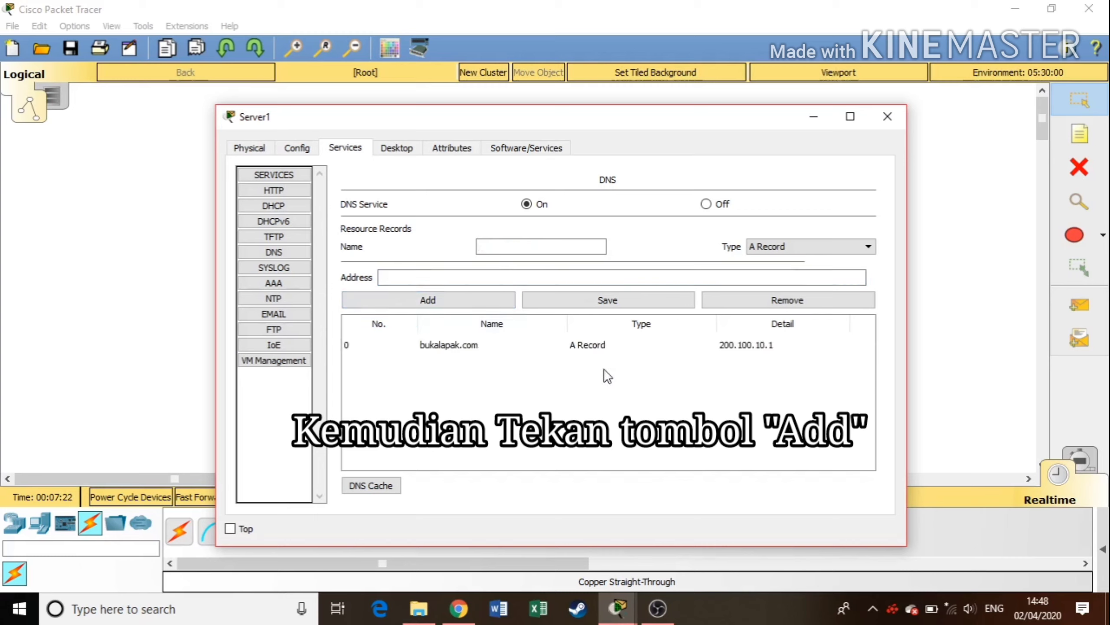
left_click(880, 124)
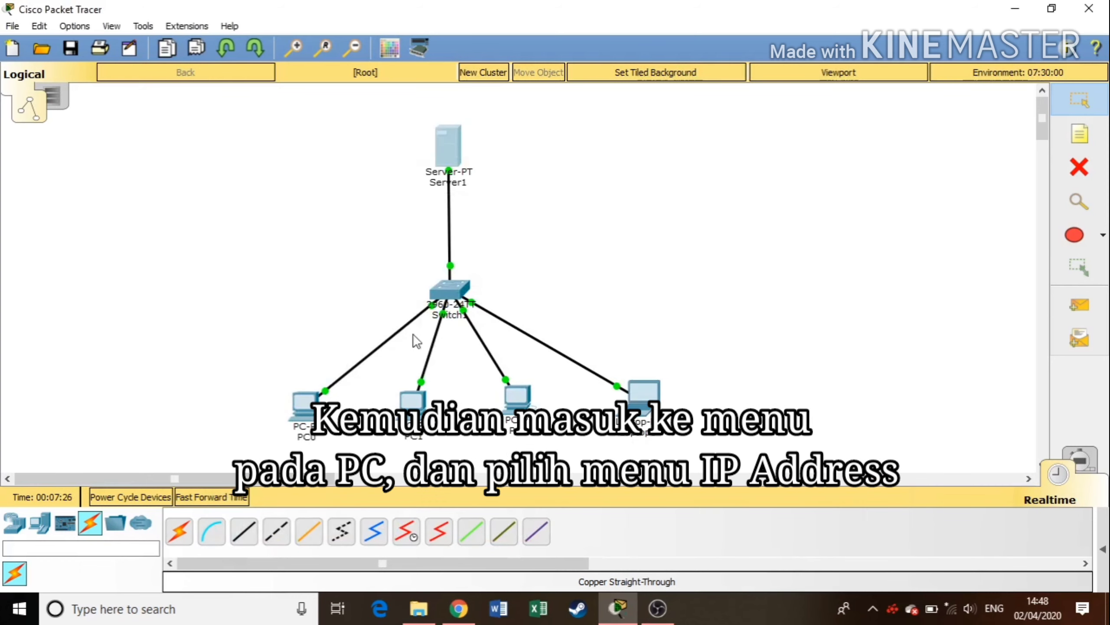
Configure PC0 with static IP address 200.100.10.20, subnet mask 255.255.255.0 and DNS server 200.100.10.1
double_click(306, 404)
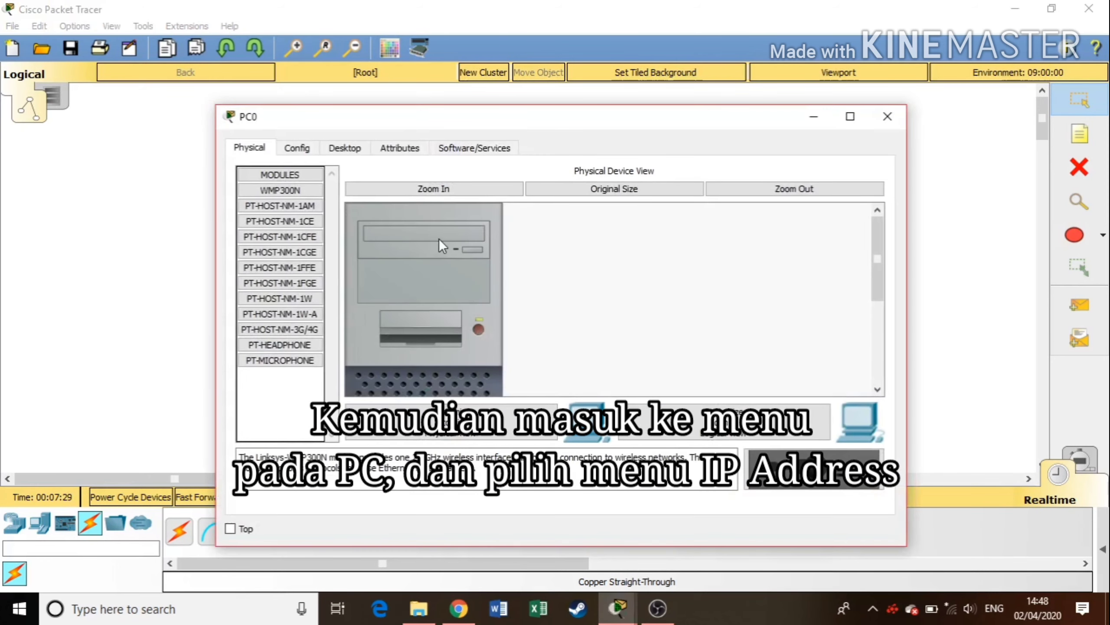
left_click(349, 148)
left_click(327, 195)
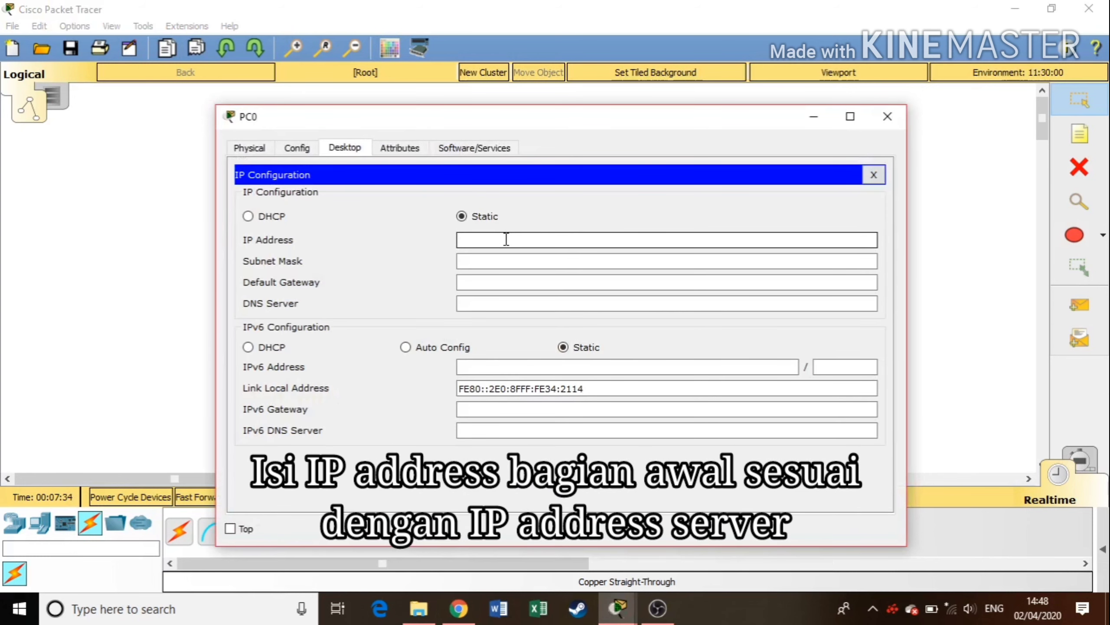
type("200")
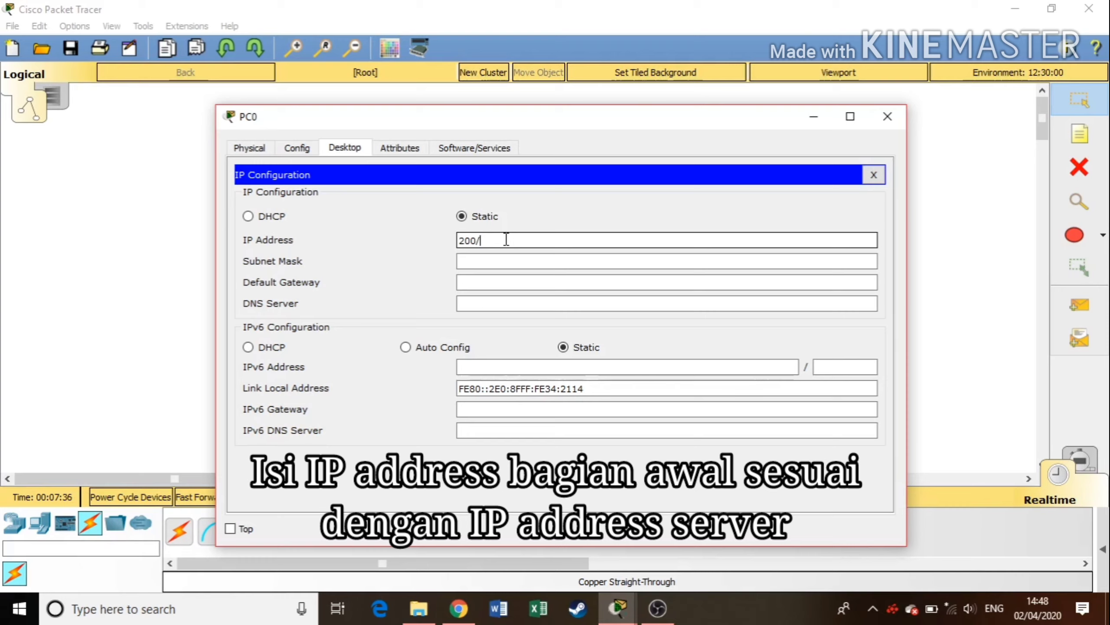
type(".")
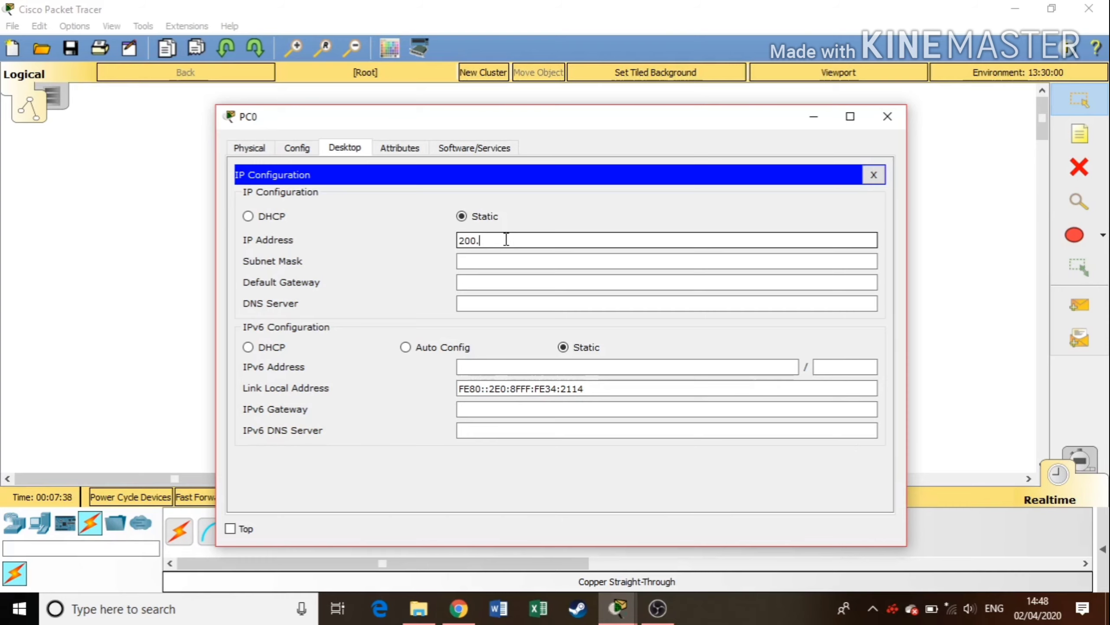
type("100.10.20")
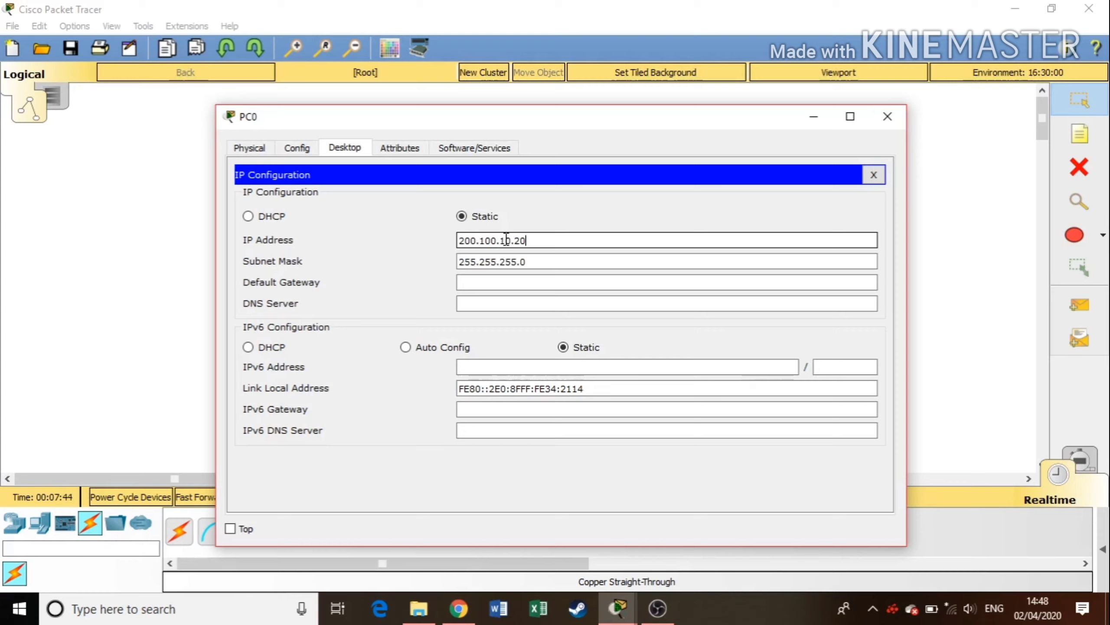
left_click(503, 302)
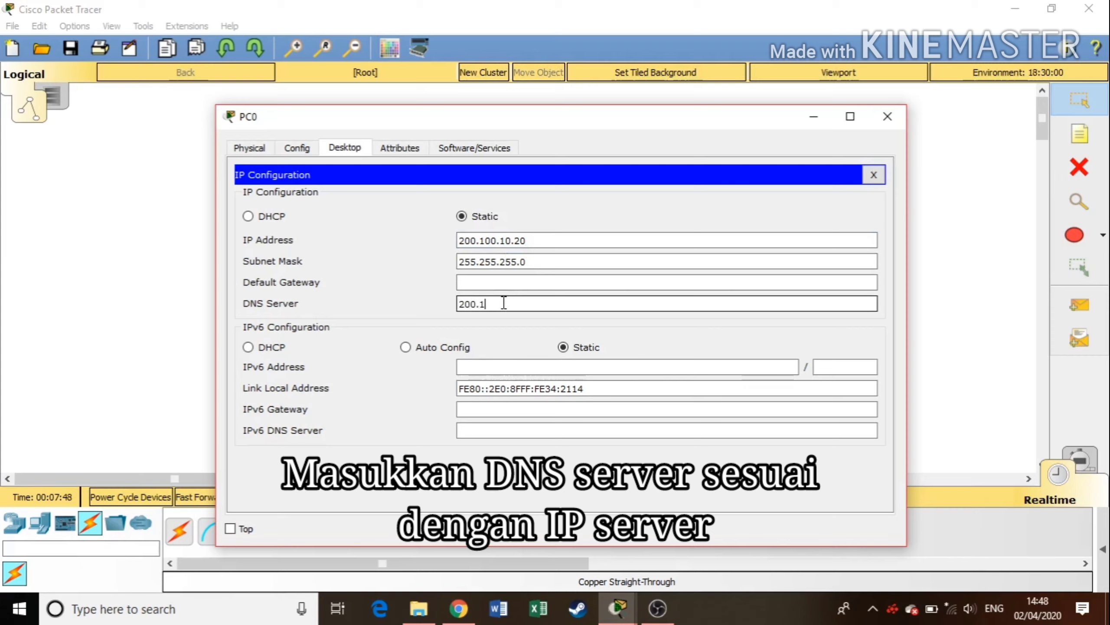
type("200.100.10.1")
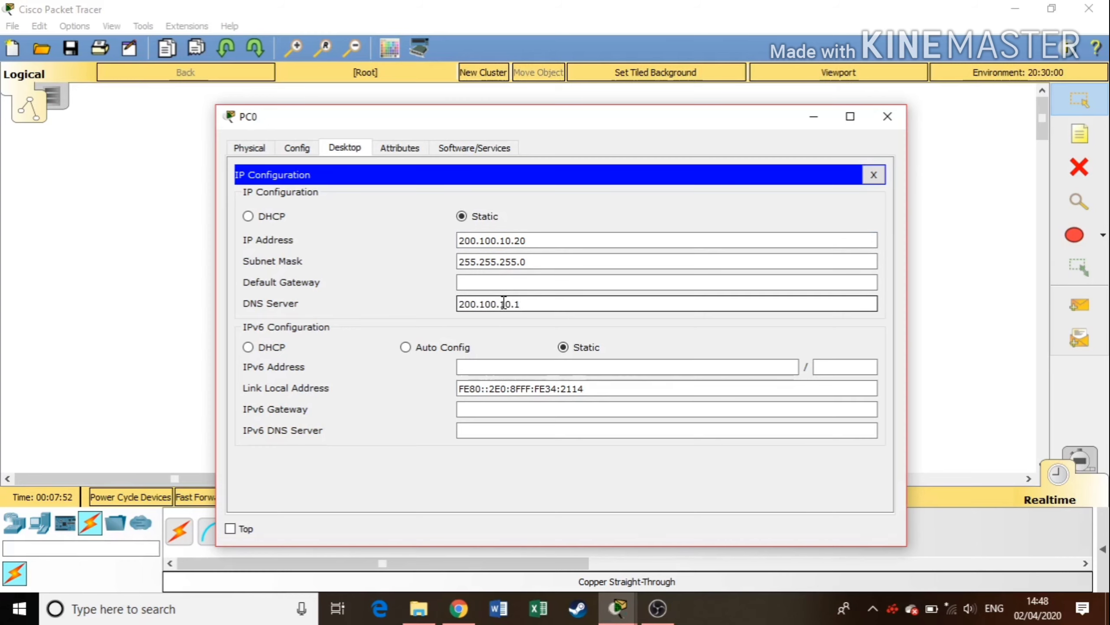
left_click(888, 116)
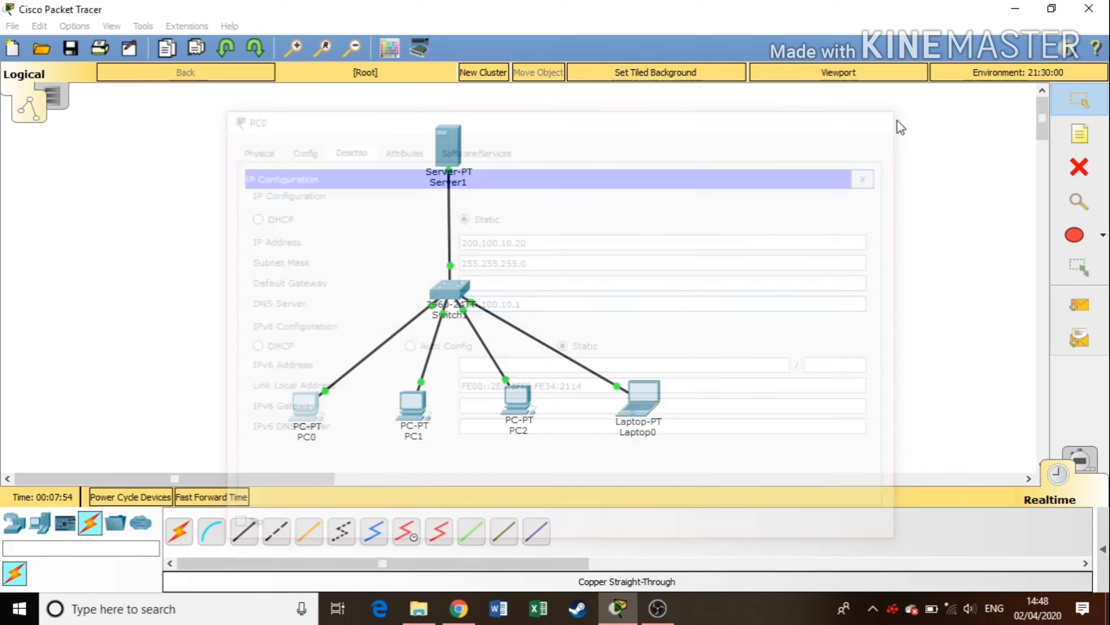
Configure PC1 with static IP address 200.100.10.21, subnet mask 255.255.255.0 and DNS server 200.100.10.1
left_click(420, 414)
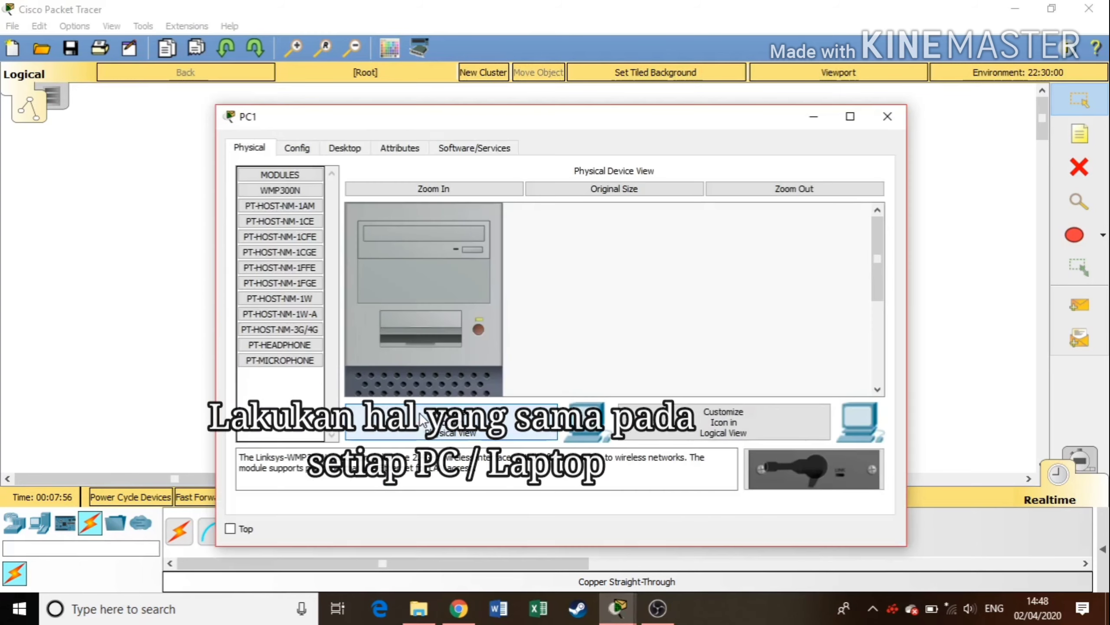
left_click(350, 149)
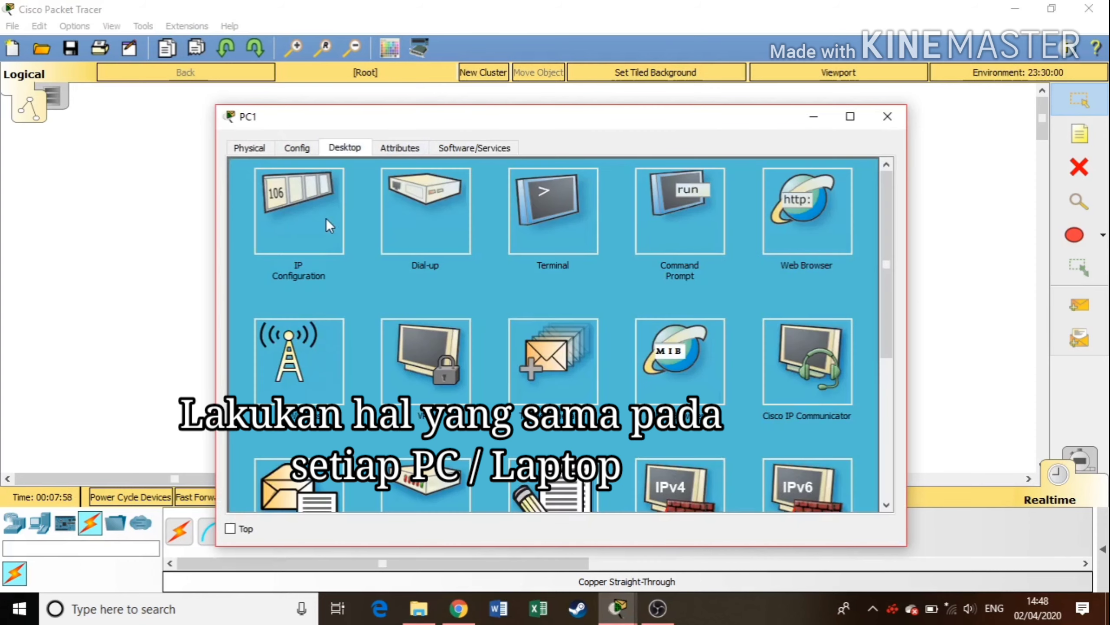
left_click(326, 218)
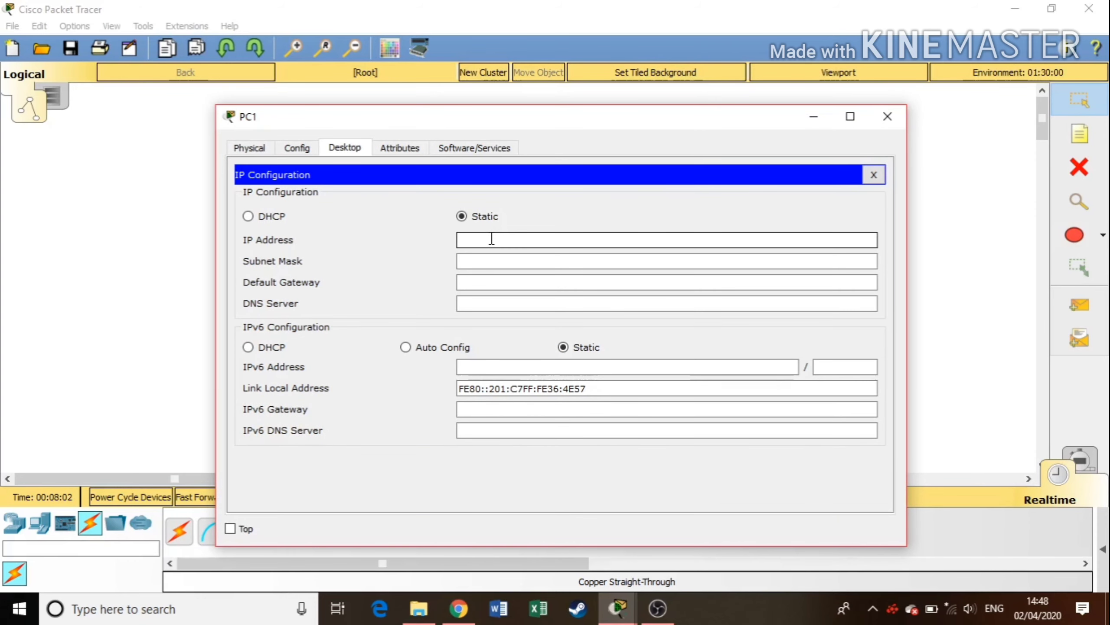
type("2")
type("00.100.10.21")
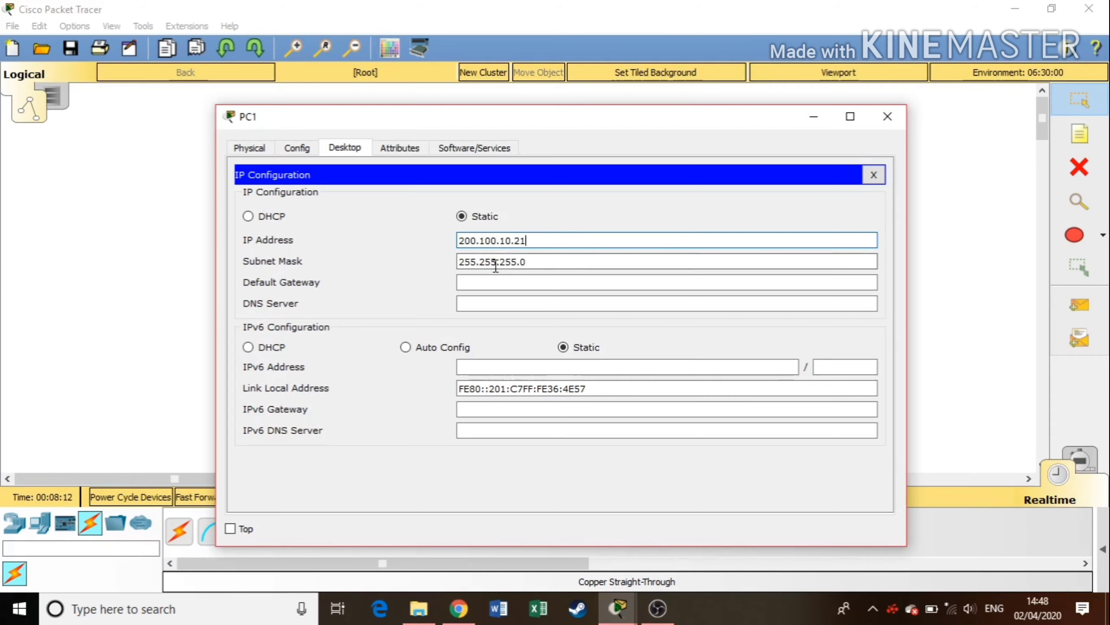
left_click(492, 302)
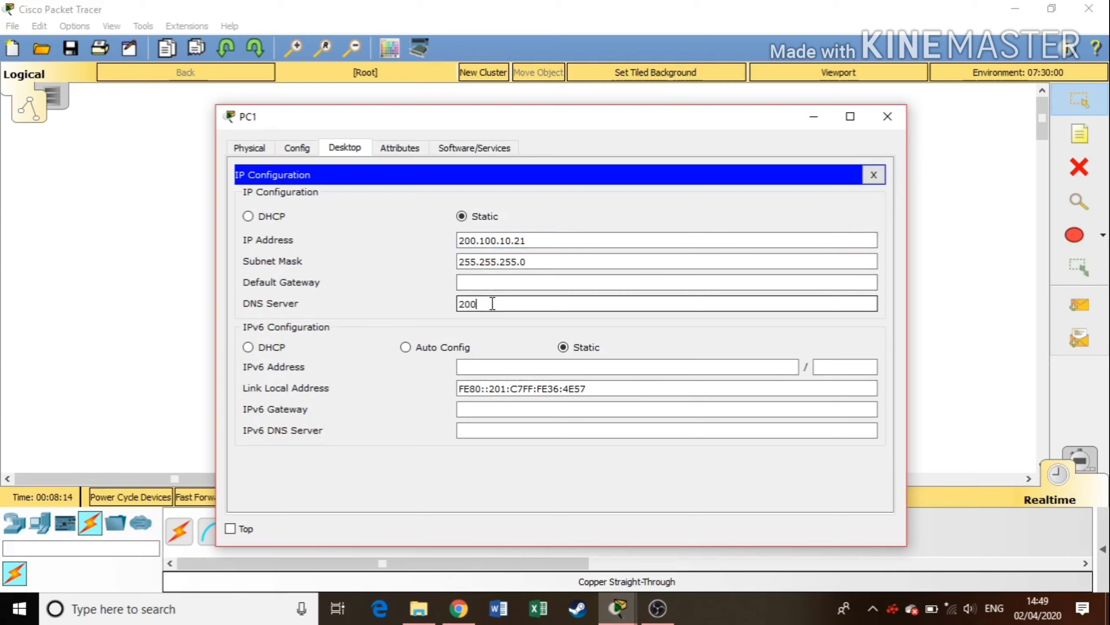
type("0.2")
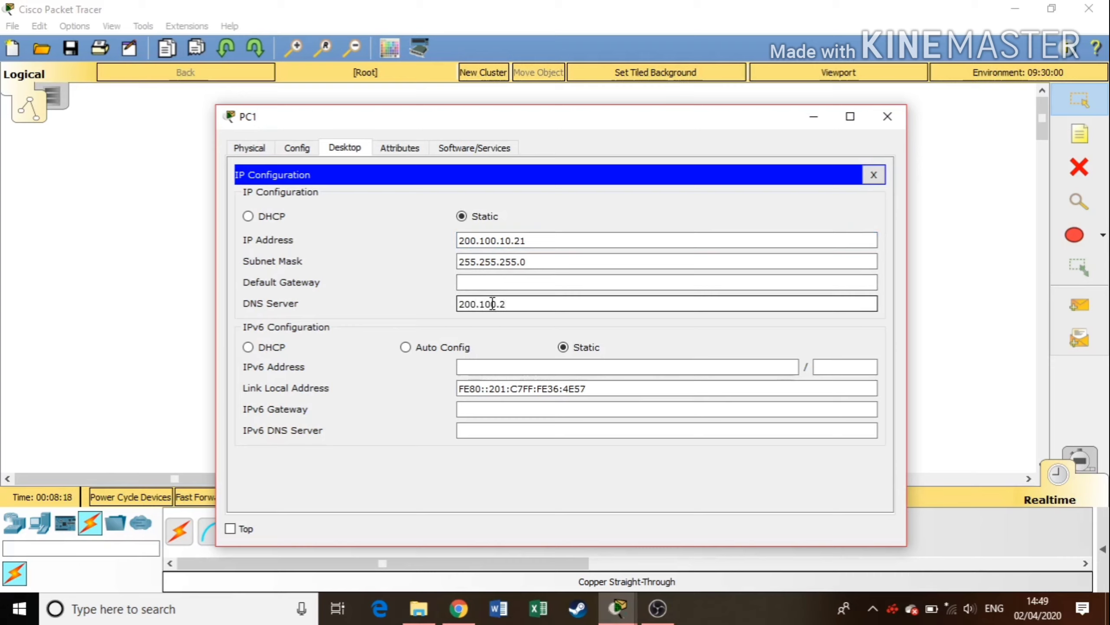
key("BackSpace")
type("10.1")
left_click(884, 116)
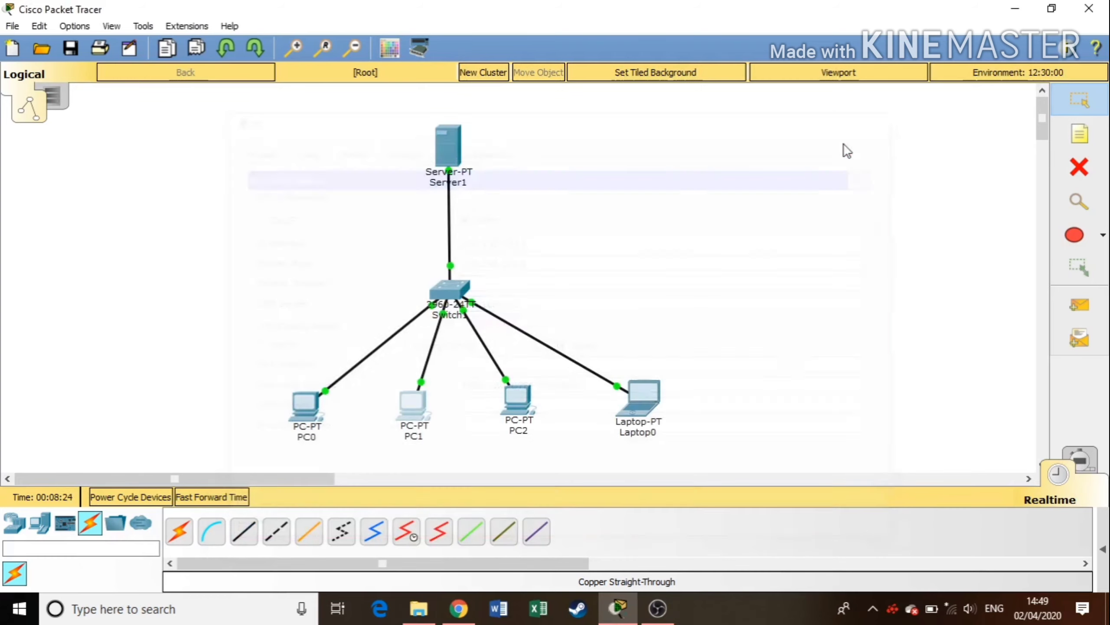
Configure PC2 with static IP address 200.100.10.22, subnet mask 255.255.255.0 and DNS server 200.100.10.1
left_click(521, 403)
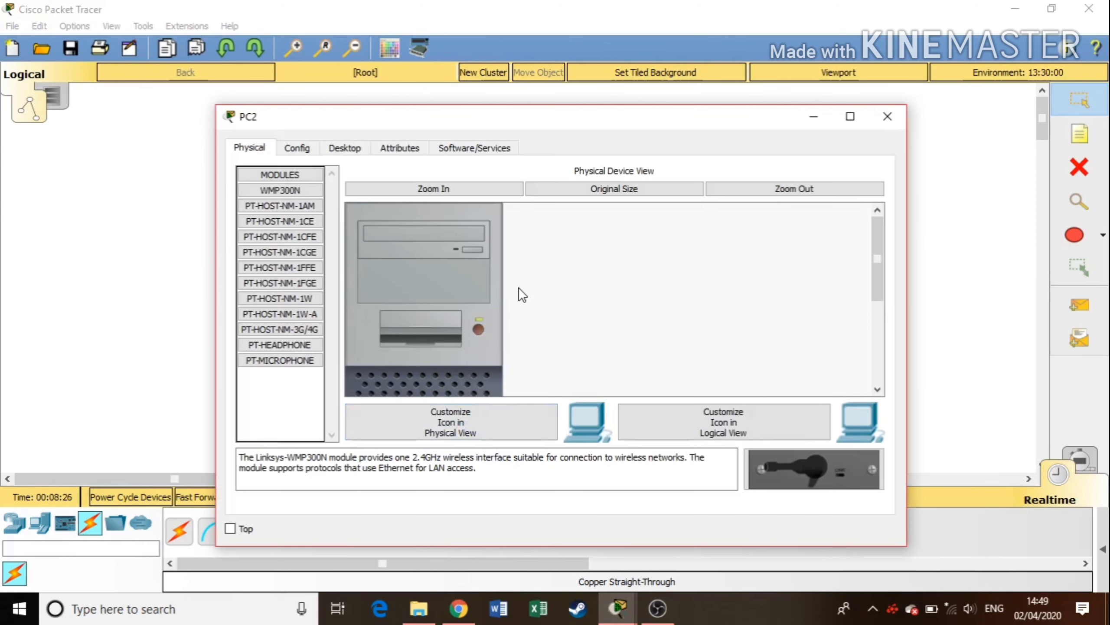
left_click(360, 148)
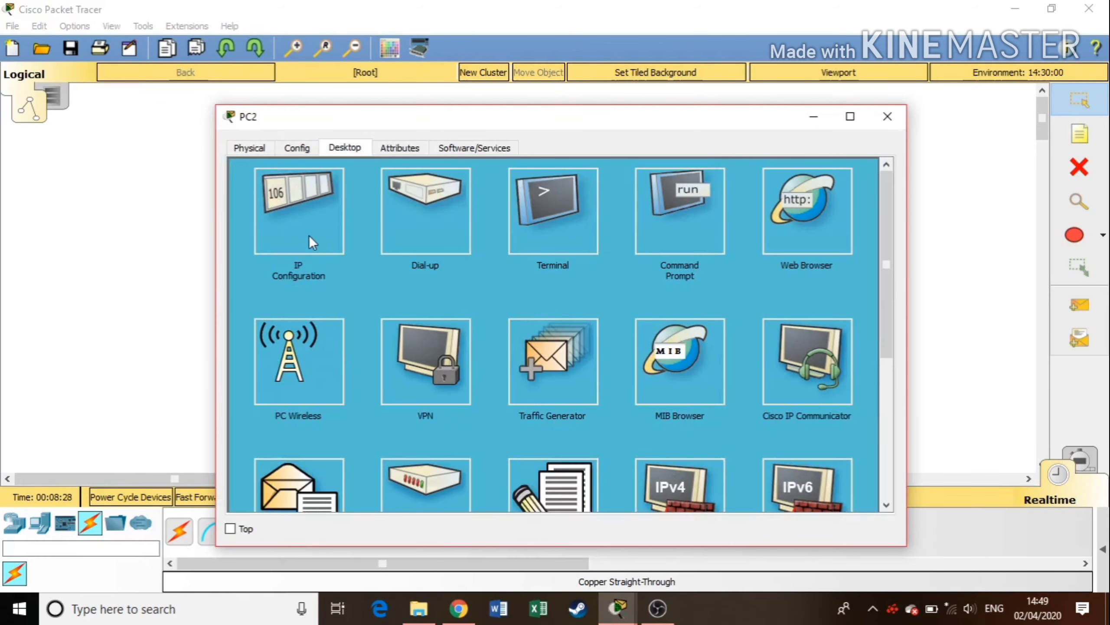
left_click(309, 236)
left_click(506, 241)
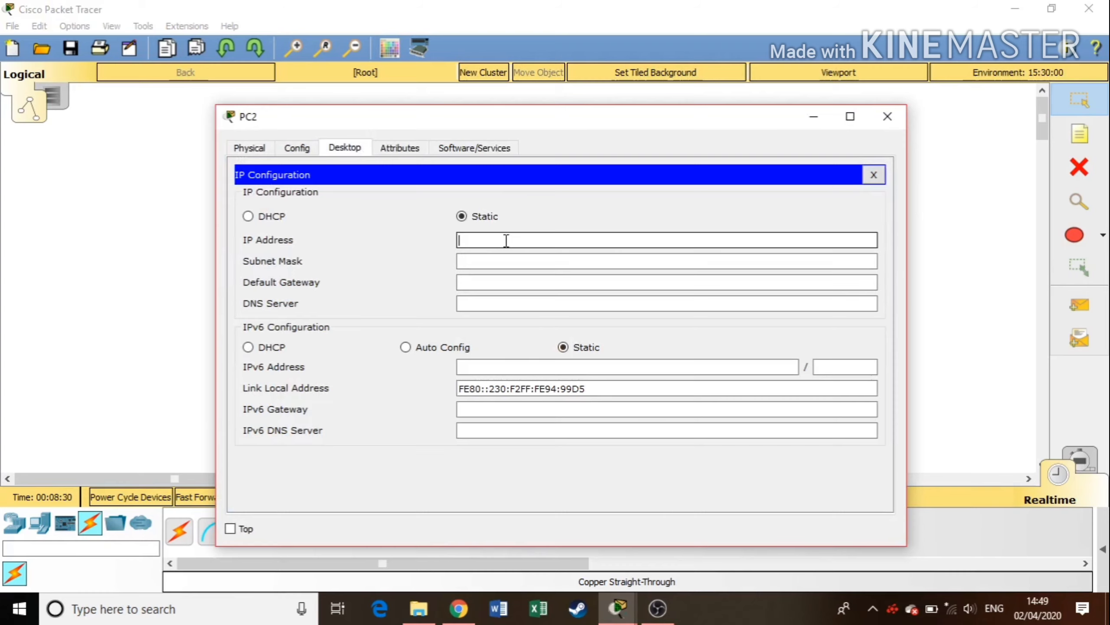
type("200.100.10.22")
key("Tab")
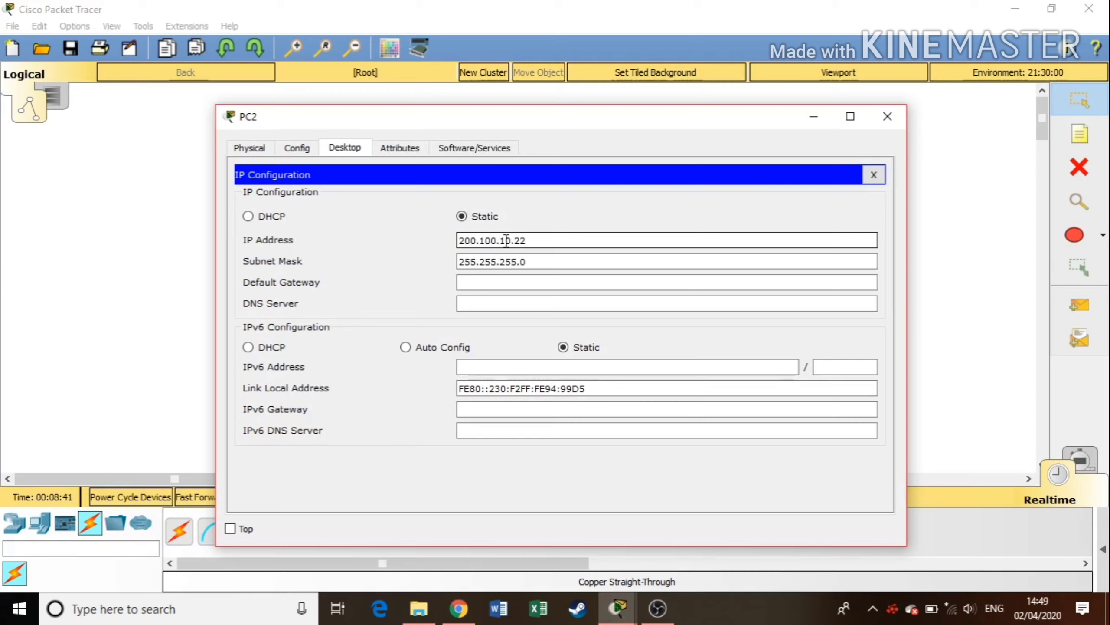
left_click(499, 303)
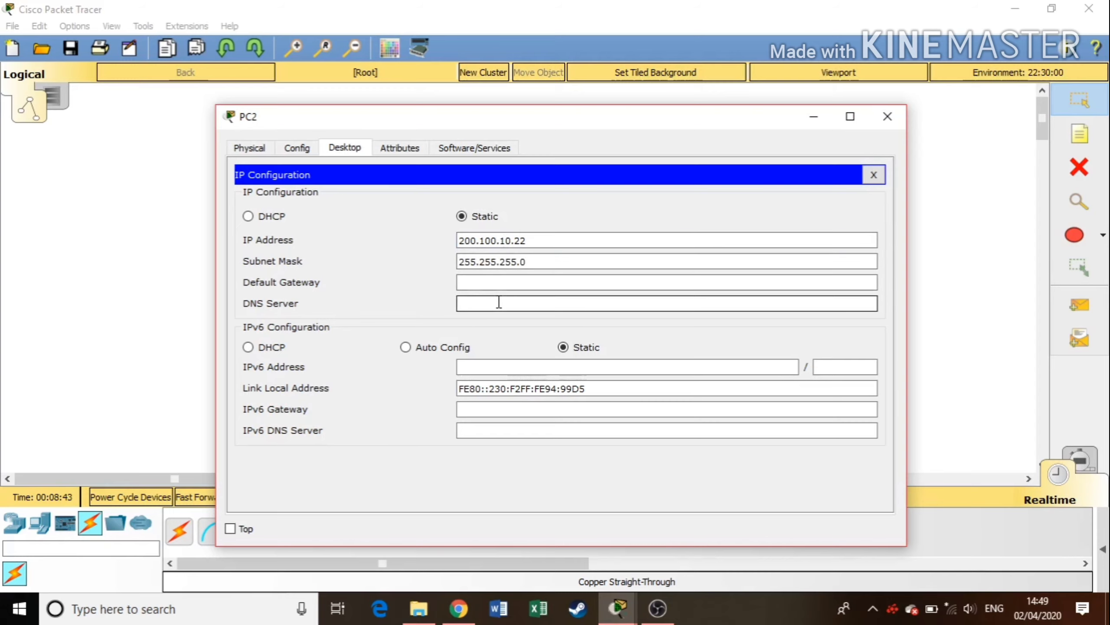
type("200.100.10.1")
left_click(888, 116)
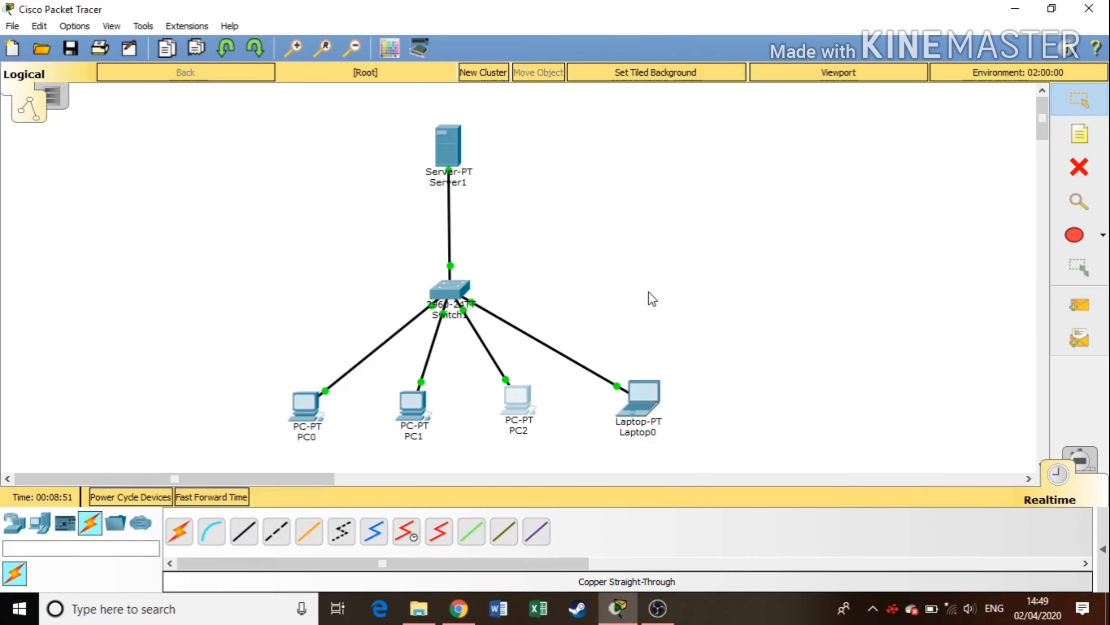
Configure Laptop0 with static IP address 200.100.10.23, subnet mask 255.255.255.0 and DNS server 200.100.10.1
left_click(629, 394)
left_click(356, 144)
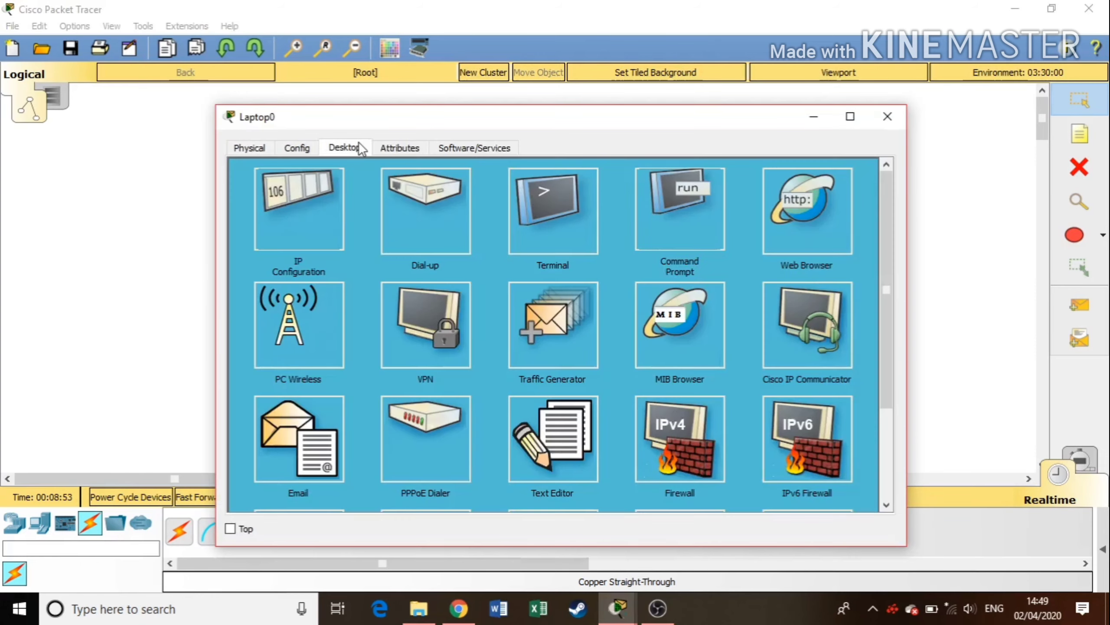
left_click(332, 186)
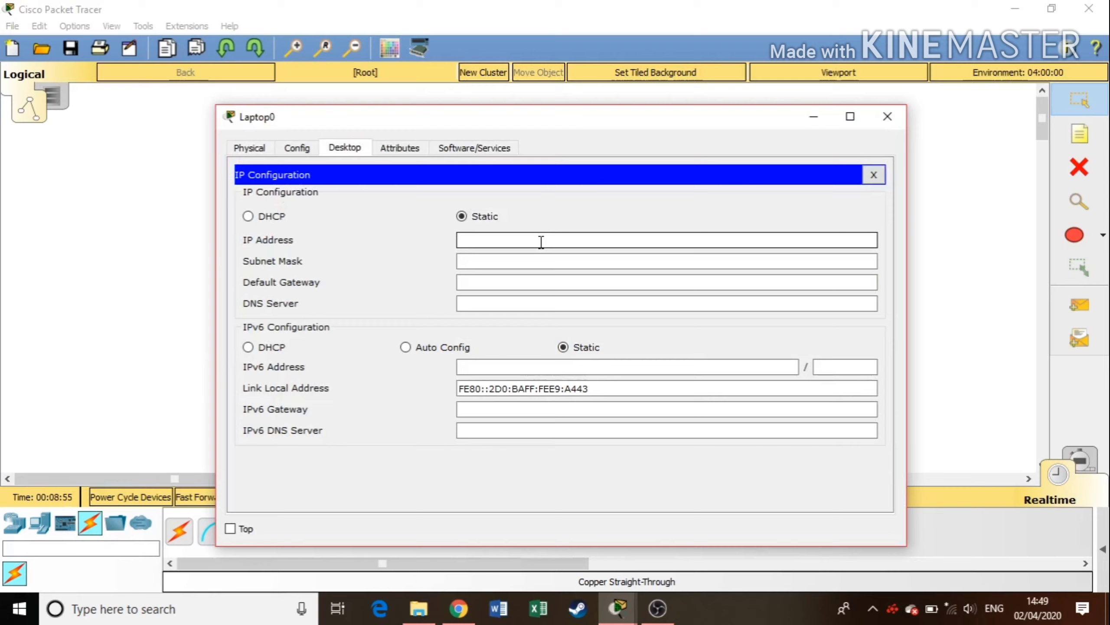
left_click(538, 239)
type("200.100.10.23")
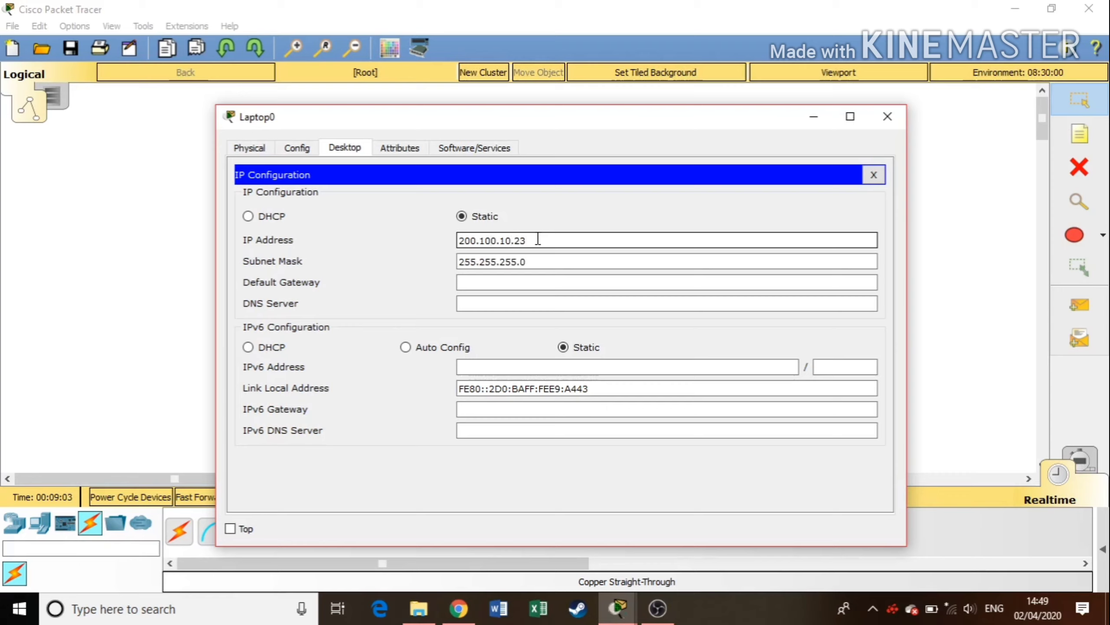
left_click(520, 307)
type("2")
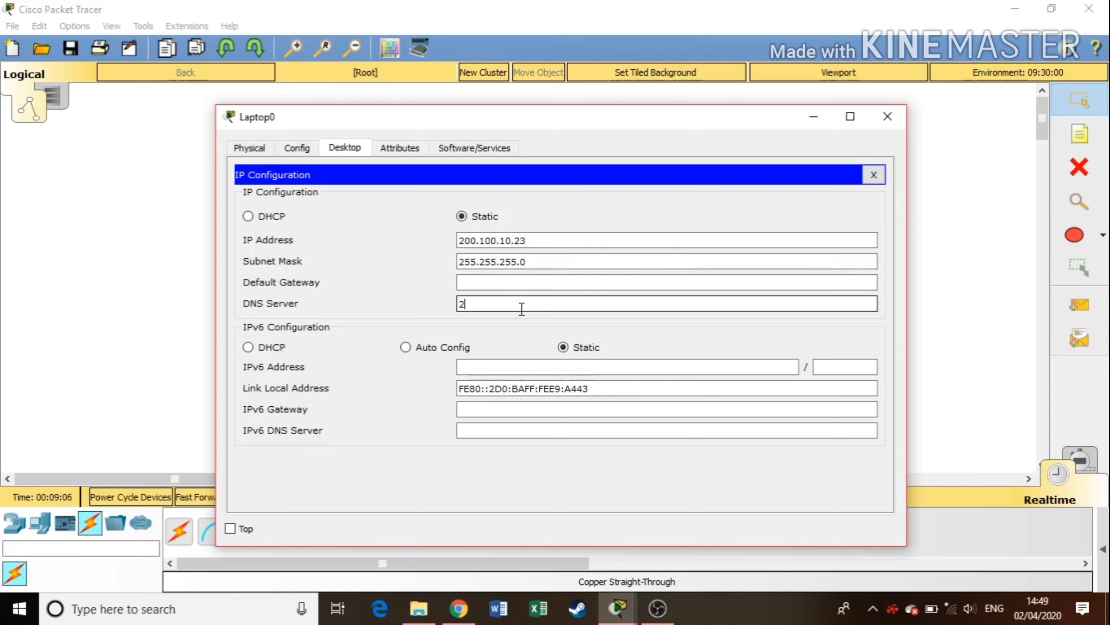
type("00.10")
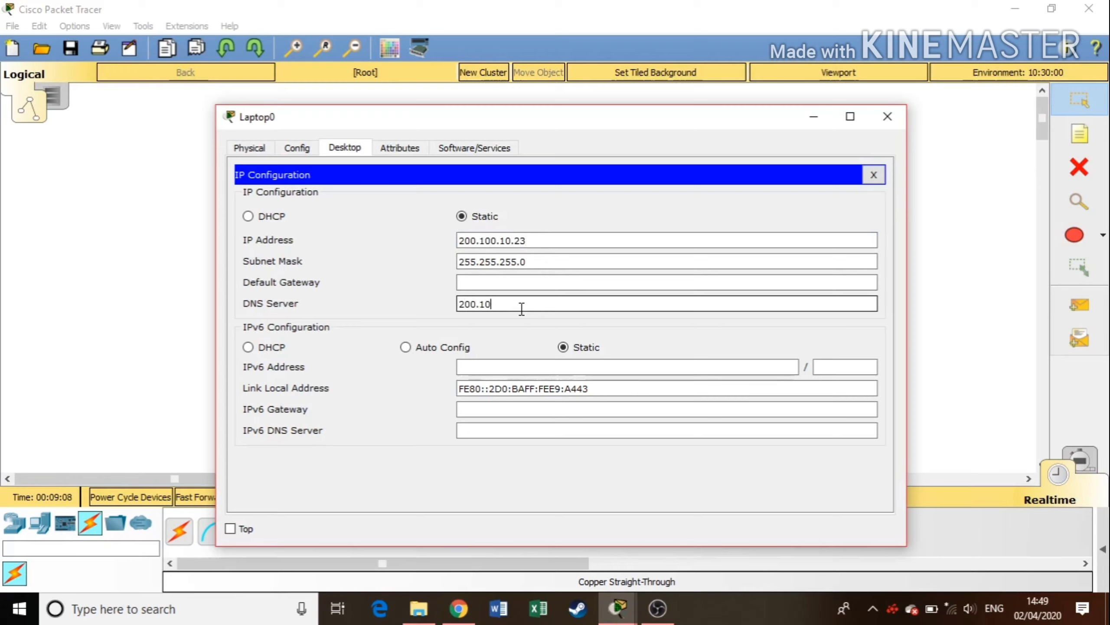
type("0.10.1")
left_click(900, 115)
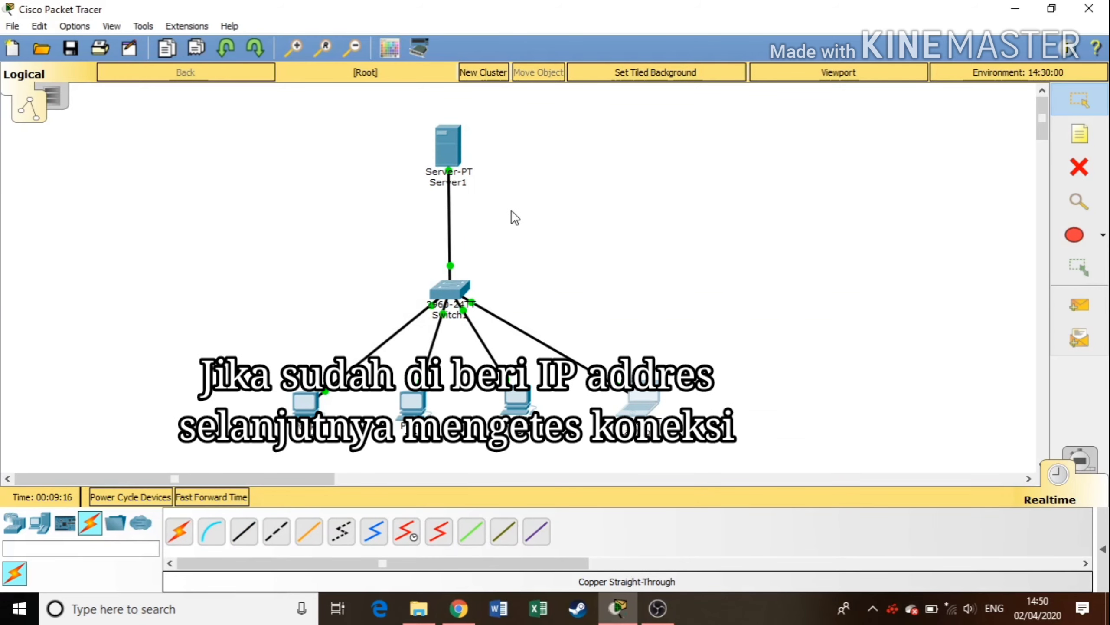
Check PC0's IP settings by running ipconfig in its Command Prompt
left_click(306, 402)
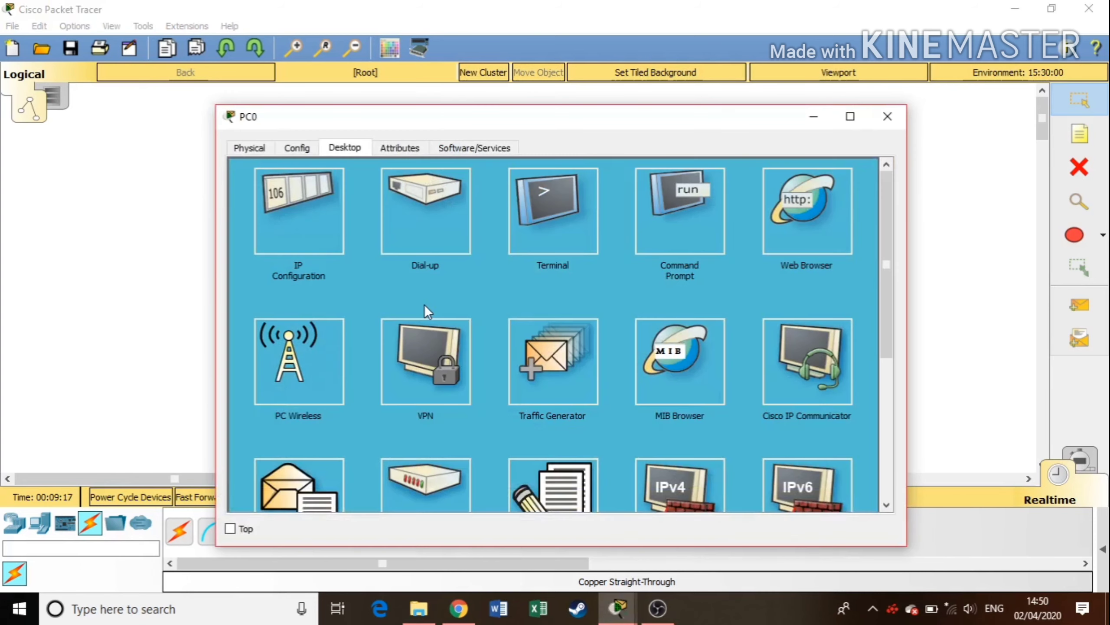
left_click(676, 195)
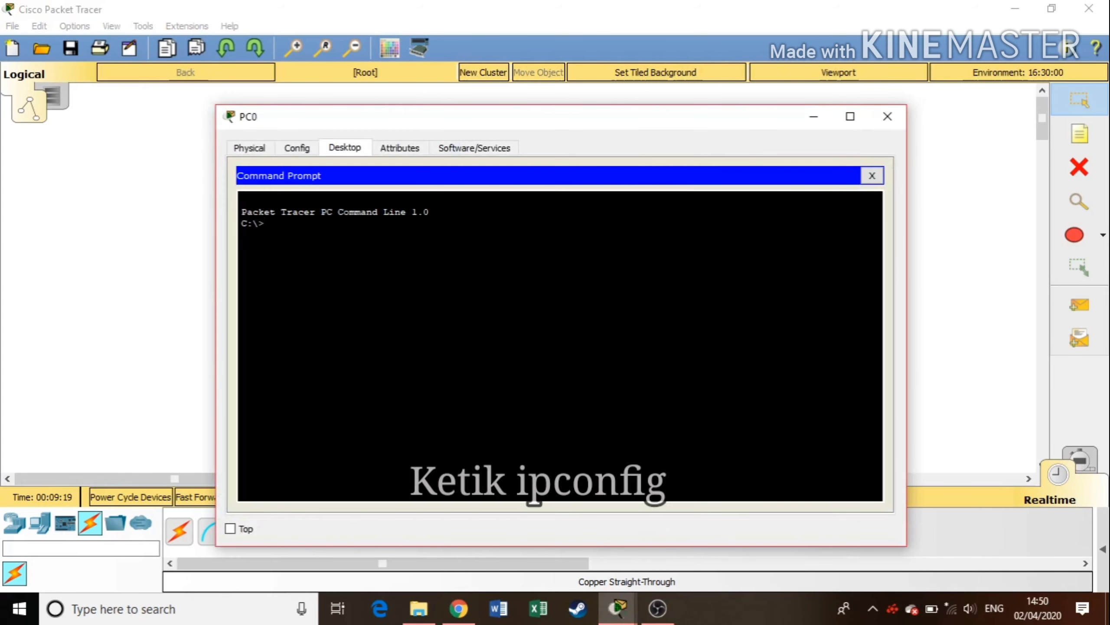
type("ip")
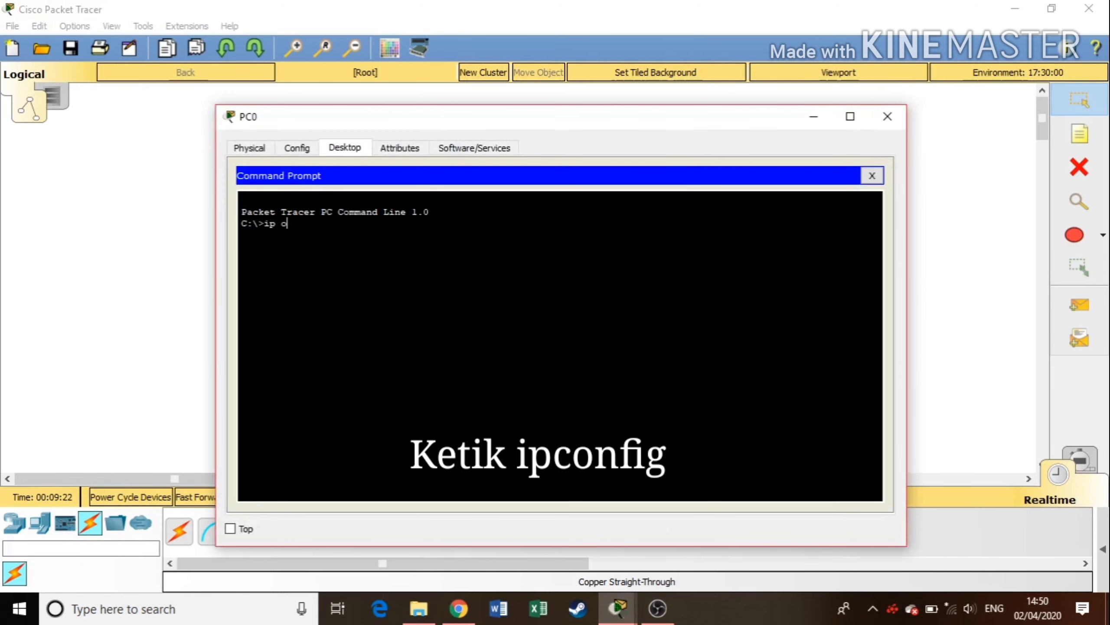
type("config")
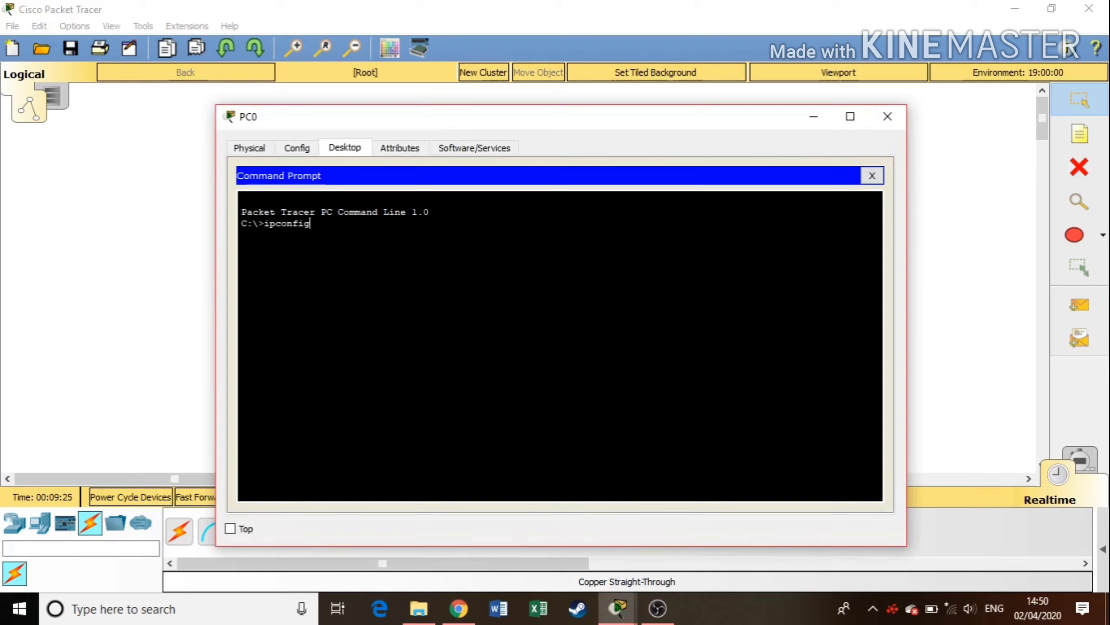
key("Return")
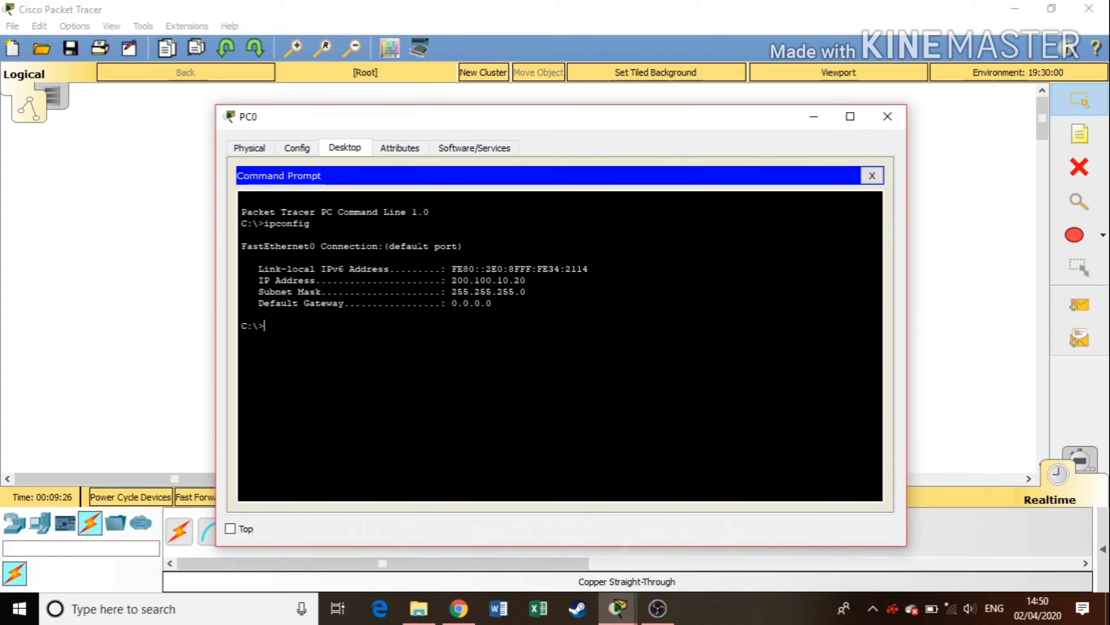
Ping PC0's own address 200.100.10.20 from its Command Prompt
type("ping 200")
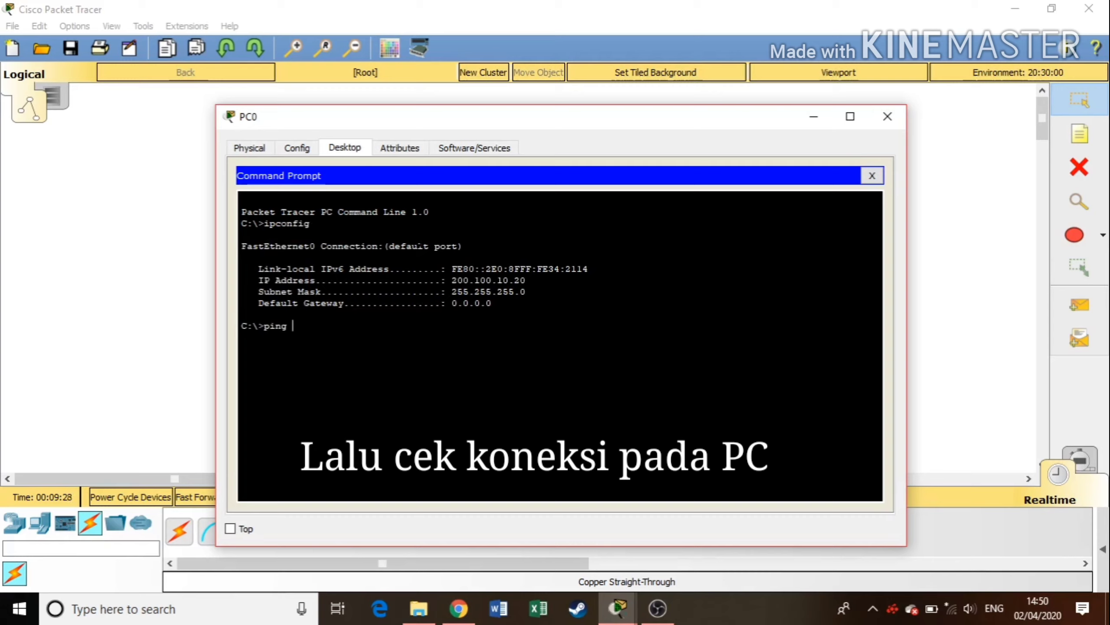
type(".100.10.")
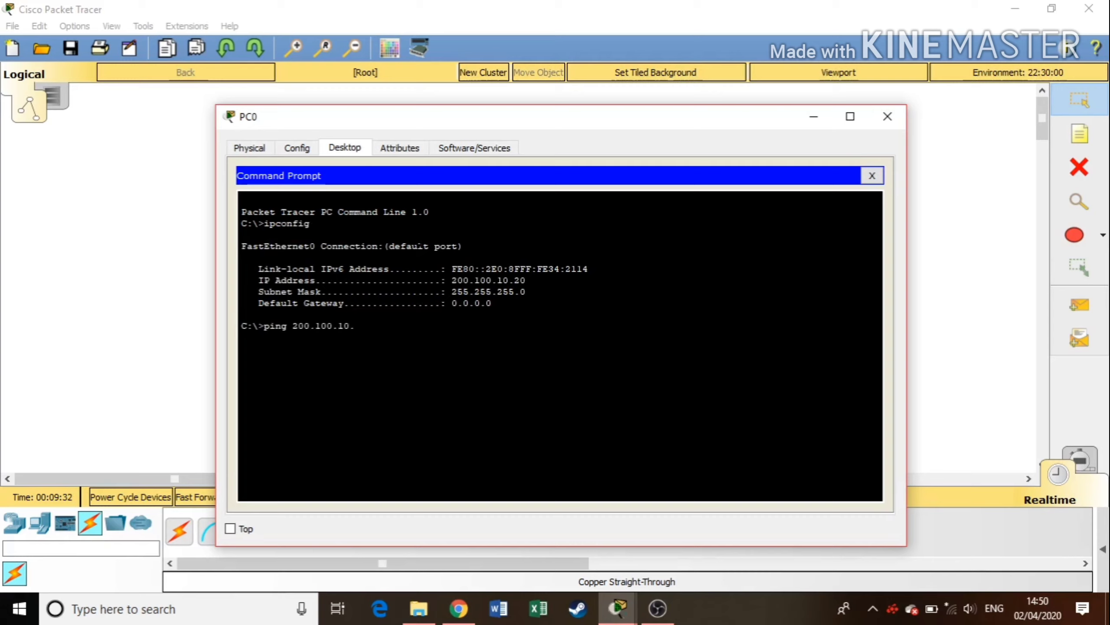
type("20")
key("Return")
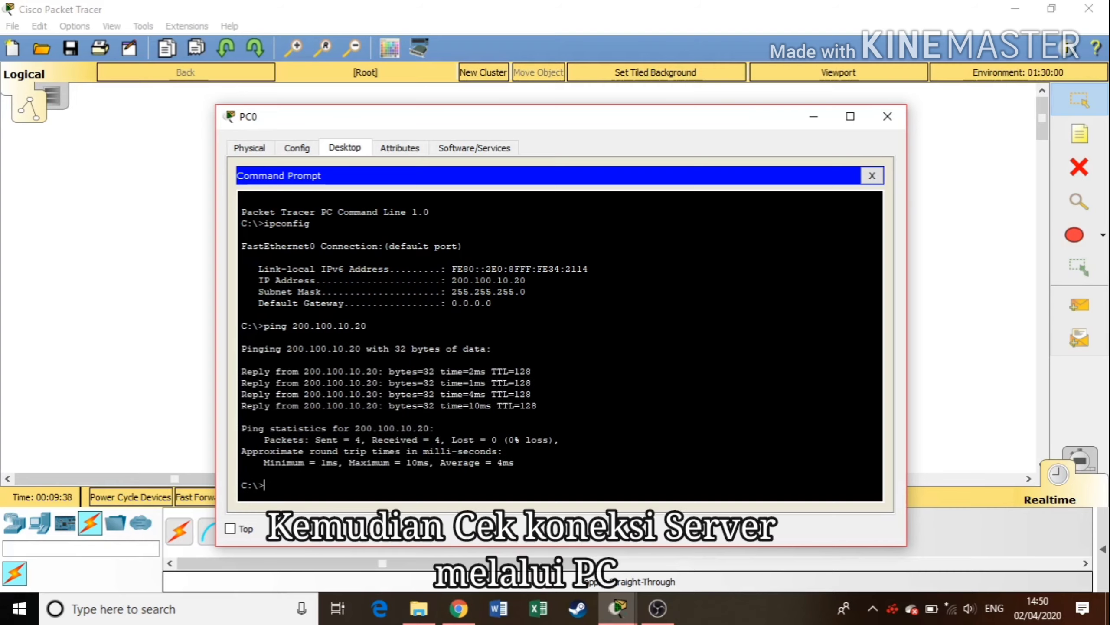
Test PC0's connection to the server by pinging 200.100.10.1, and close the Command Prompt
type("pin")
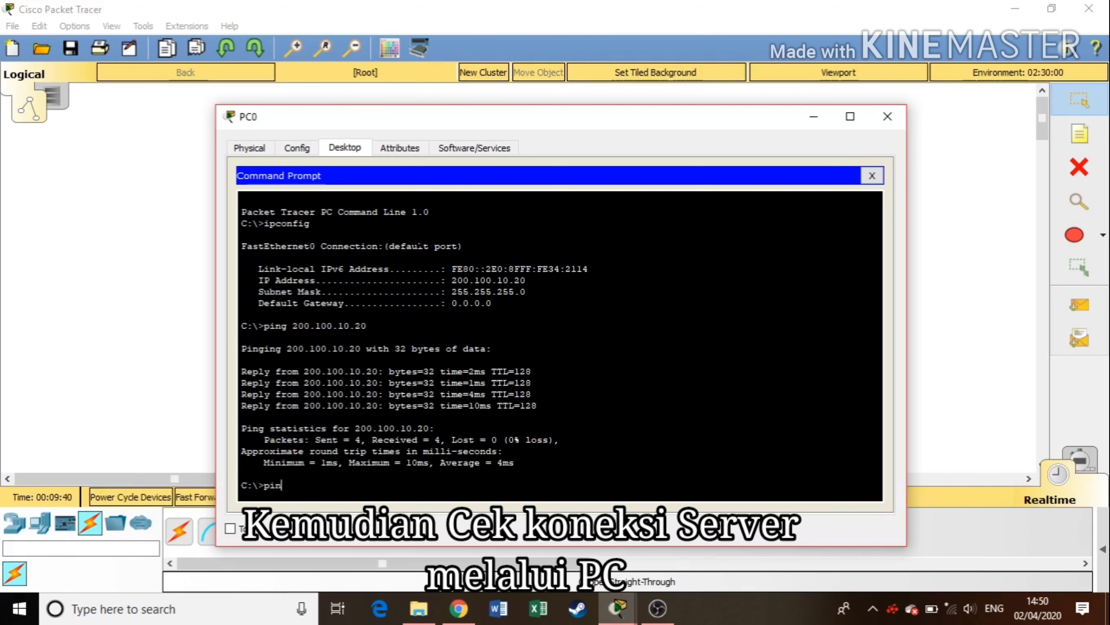
type("g 200.1")
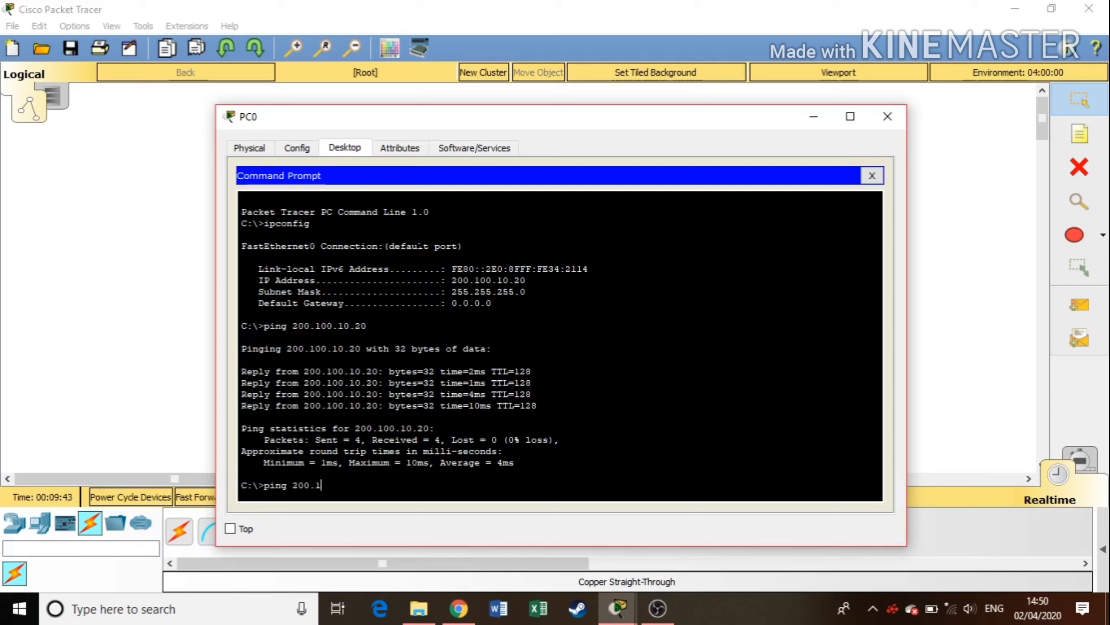
type("00.10.1")
left_click_drag(362, 485, 344, 485)
key("Return")
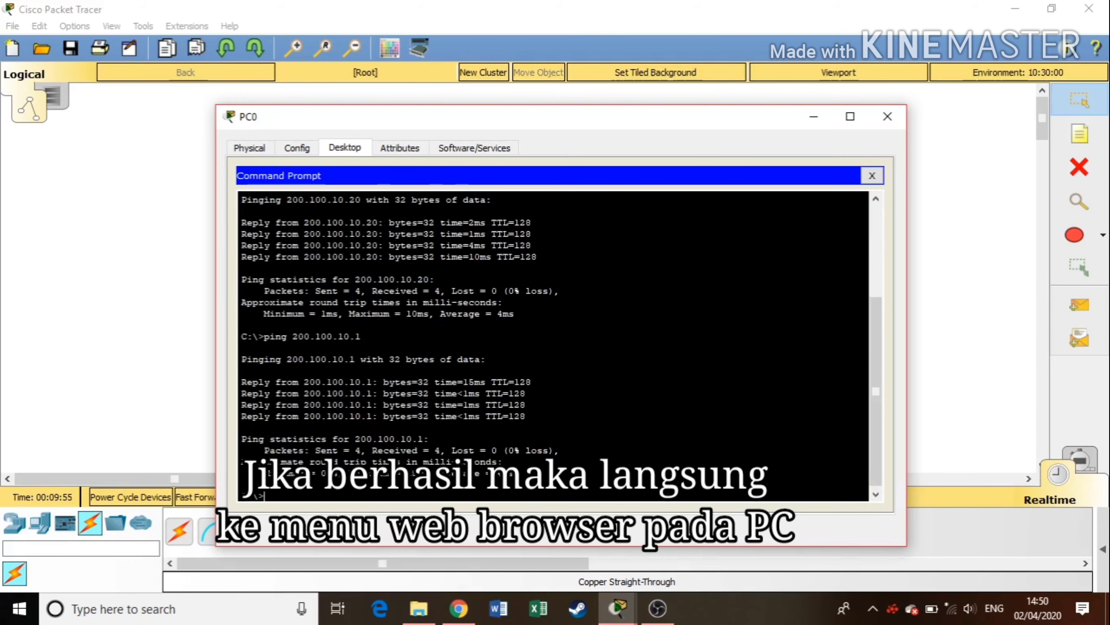
left_click(870, 175)
Load bukalapak.com in PC0's Web Browser to test the DNS name, and close PC0's window
left_click(810, 212)
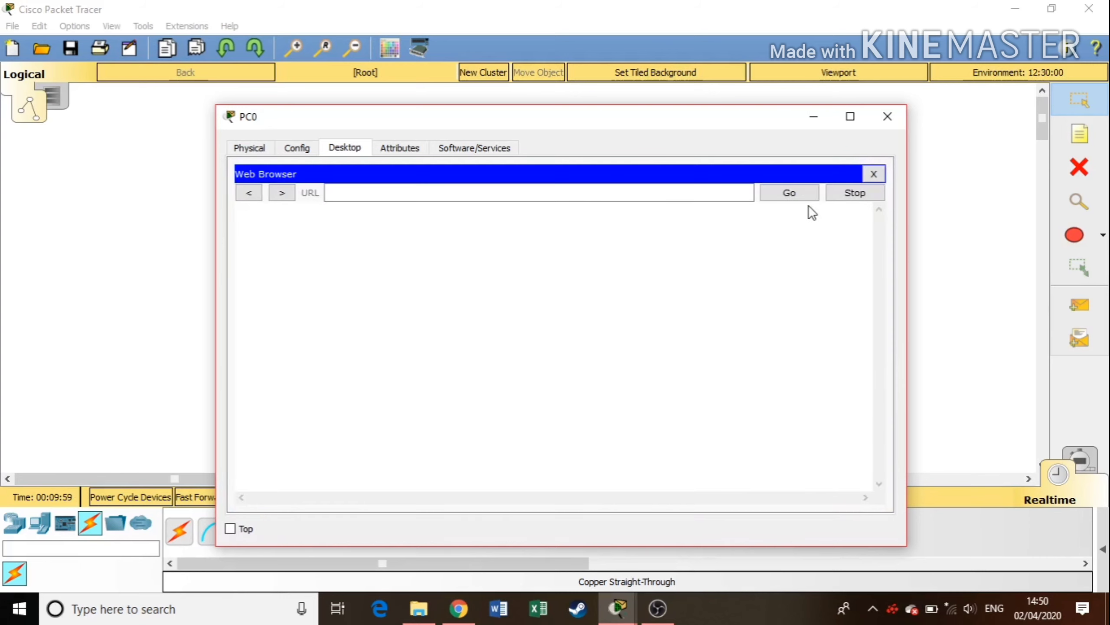
left_click(645, 193)
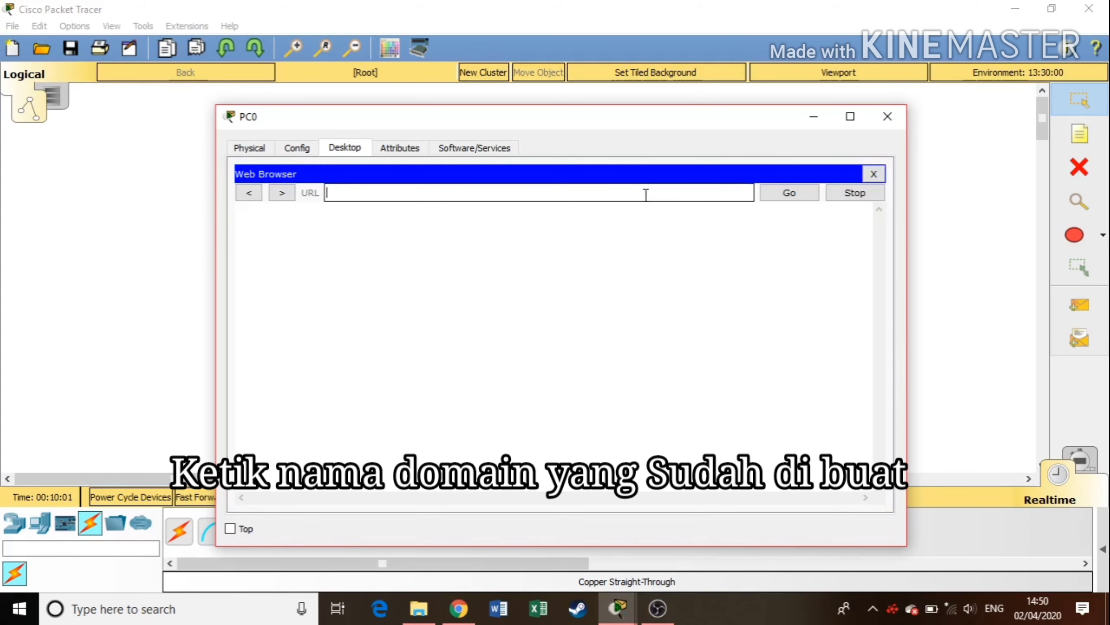
type("bukalapak.com")
key("Return")
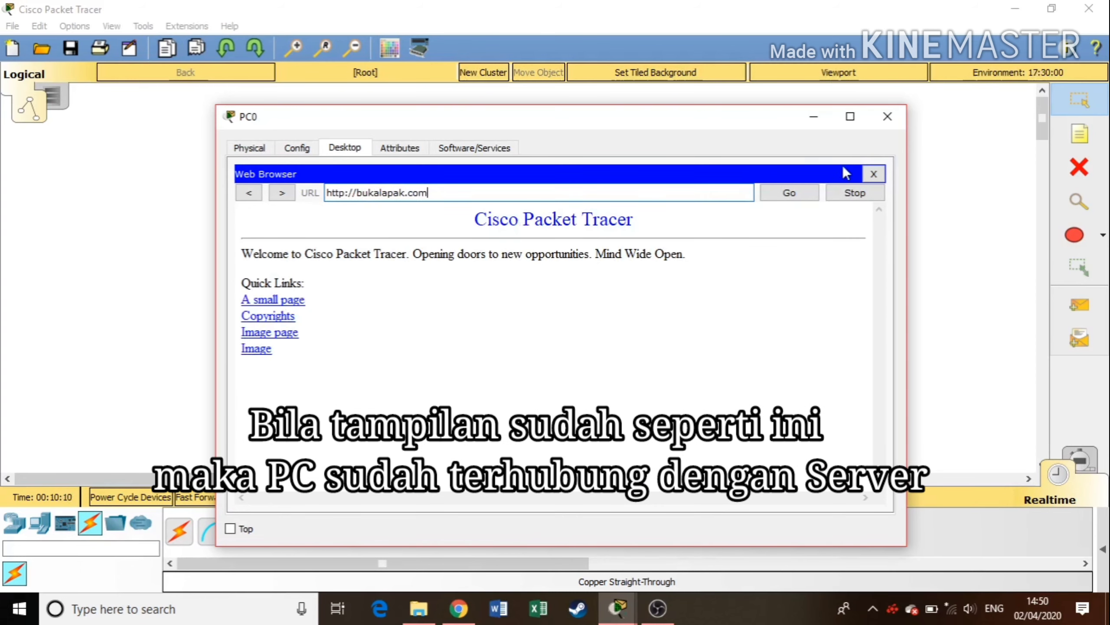
left_click(874, 175)
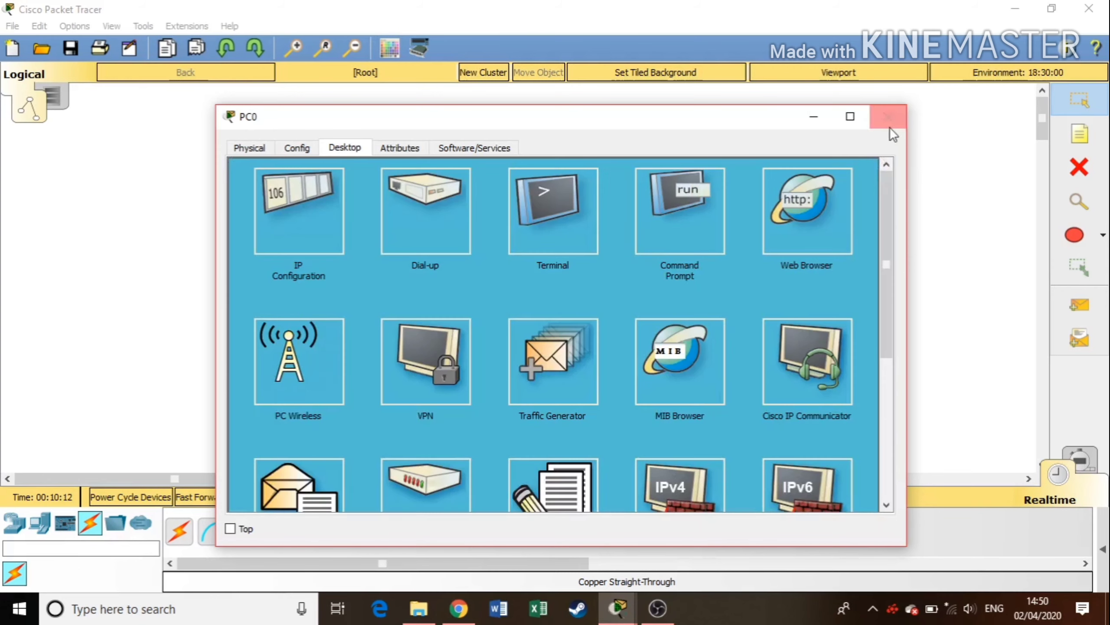
left_click(896, 118)
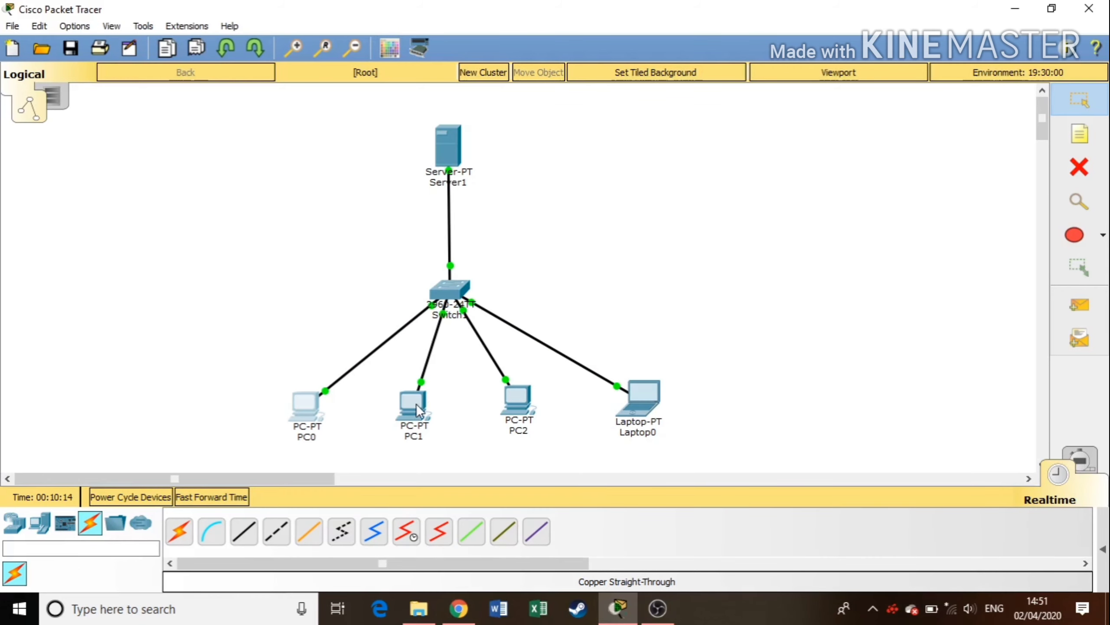
Check PC1's IP settings by running ipconfig in its Command Prompt
left_click(416, 404)
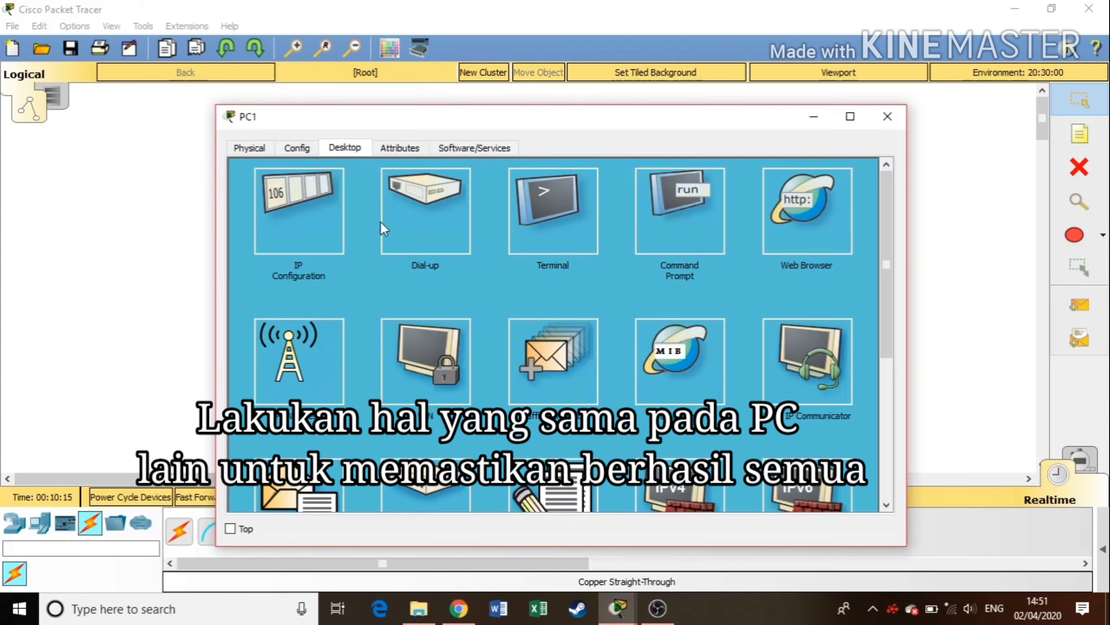
left_click(699, 207)
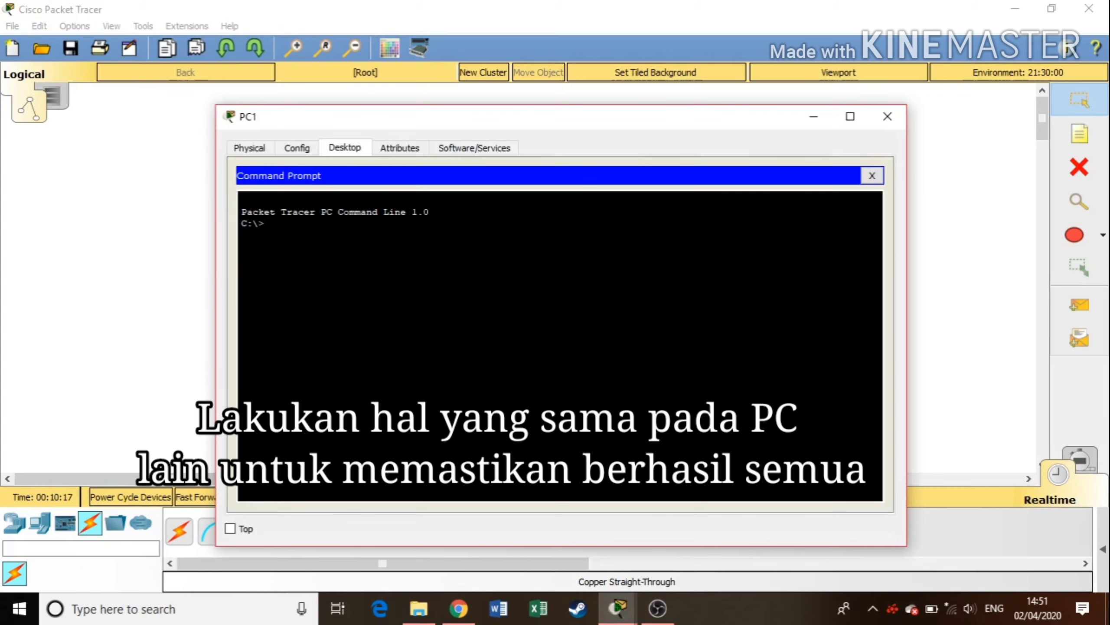
type("ipconfig")
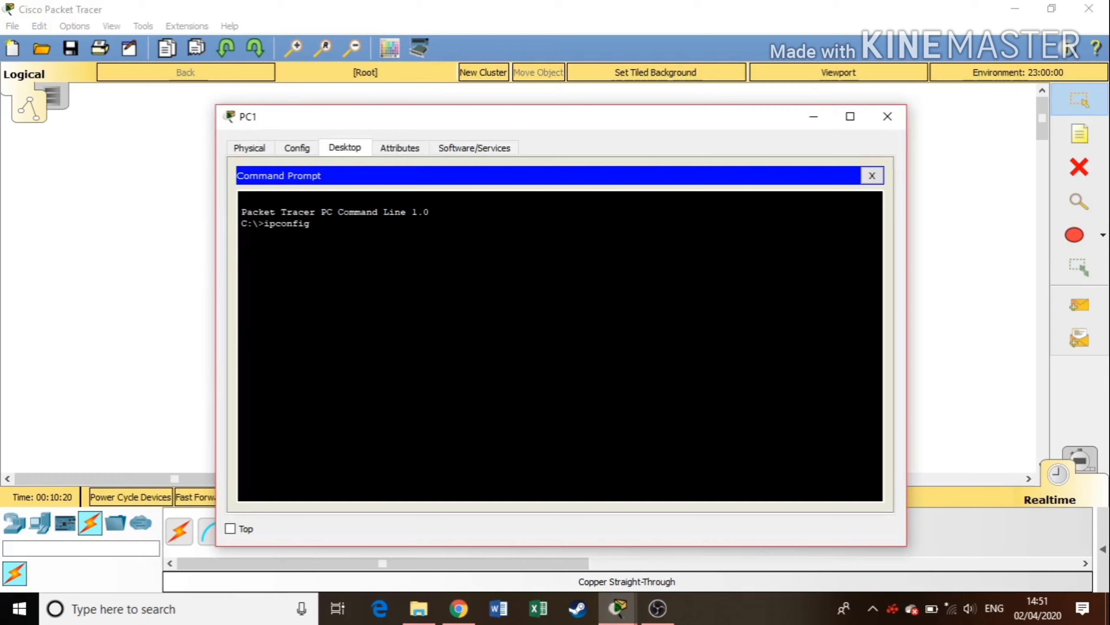
key("Return")
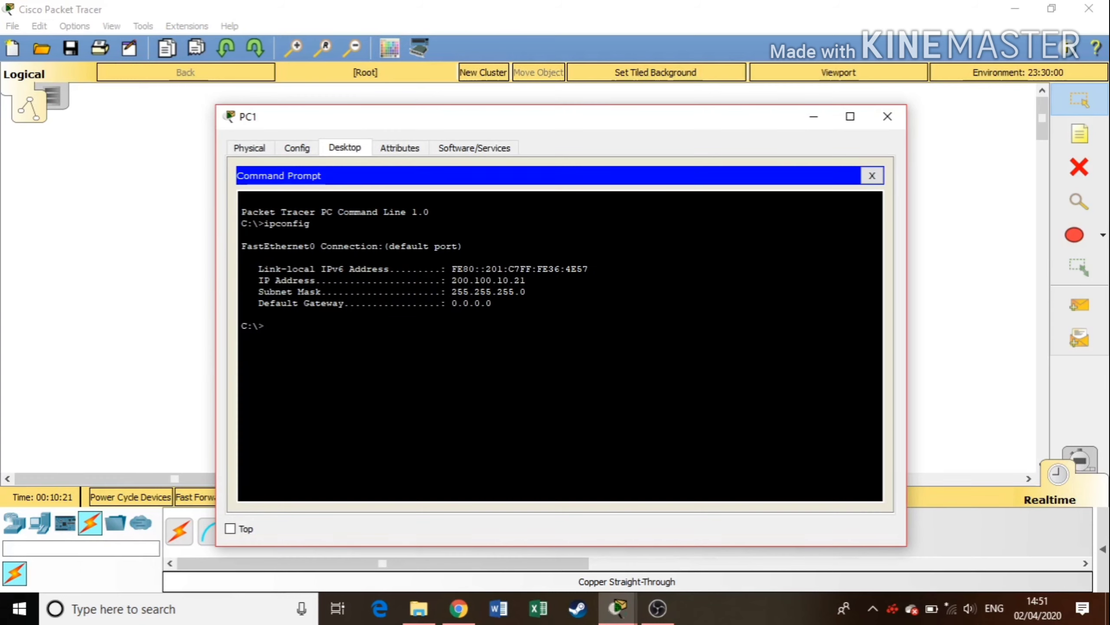
Ping PC1's own address 200.100.10.21 and the server at 200.100.10.1 from PC1, and close the Command Prompt
type("ping 200.100.10.21")
key("Return")
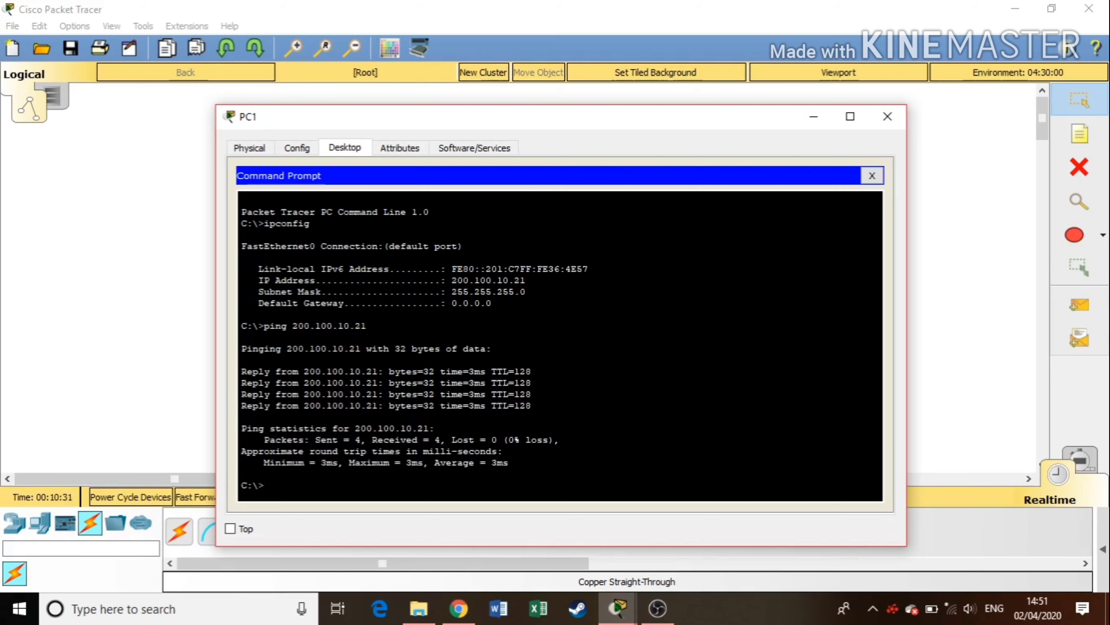
type("ping 200.100.10.1")
key("Return")
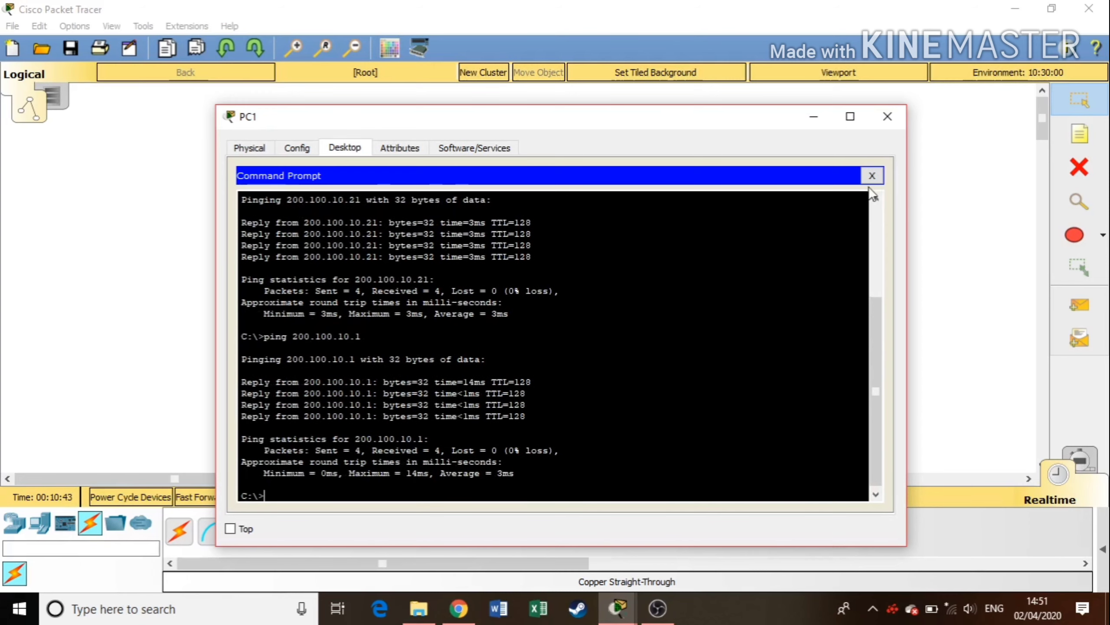
left_click(872, 175)
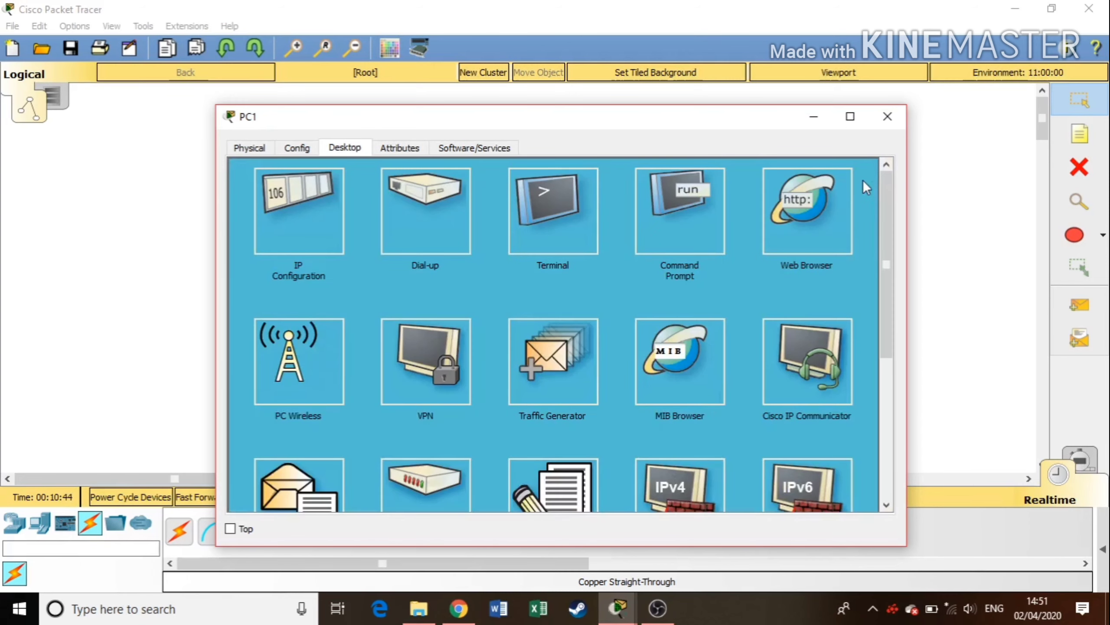
Load bukalapak.com in PC1's Web Browser to test the DNS name, and close PC1's window
left_click(824, 206)
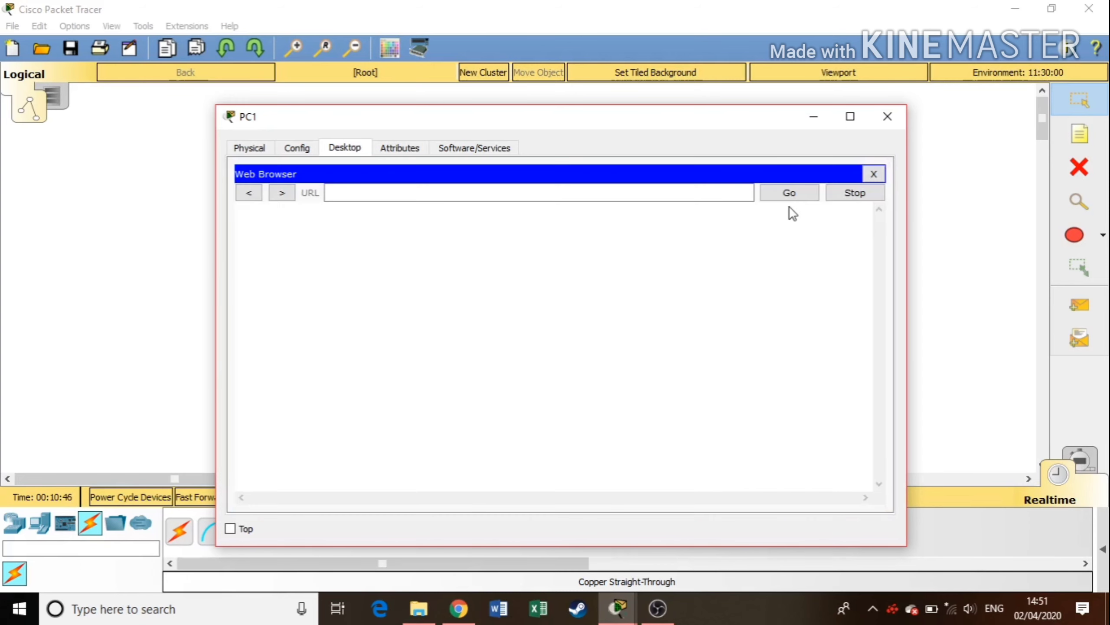
left_click(495, 192)
type("bua")
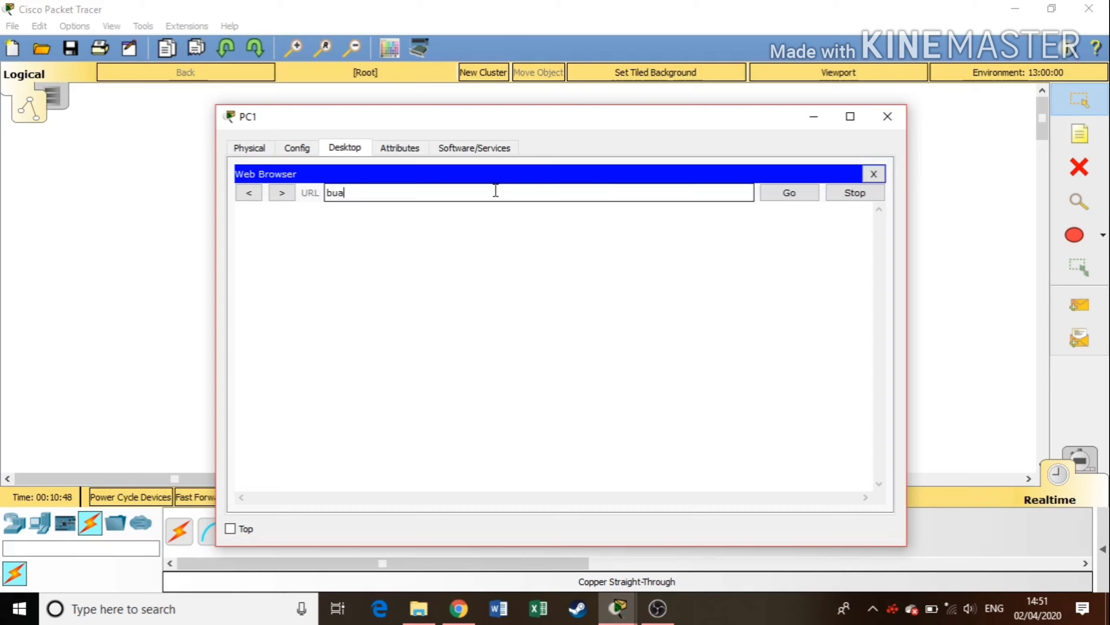
key("BackSpace")
type("kalapak.com")
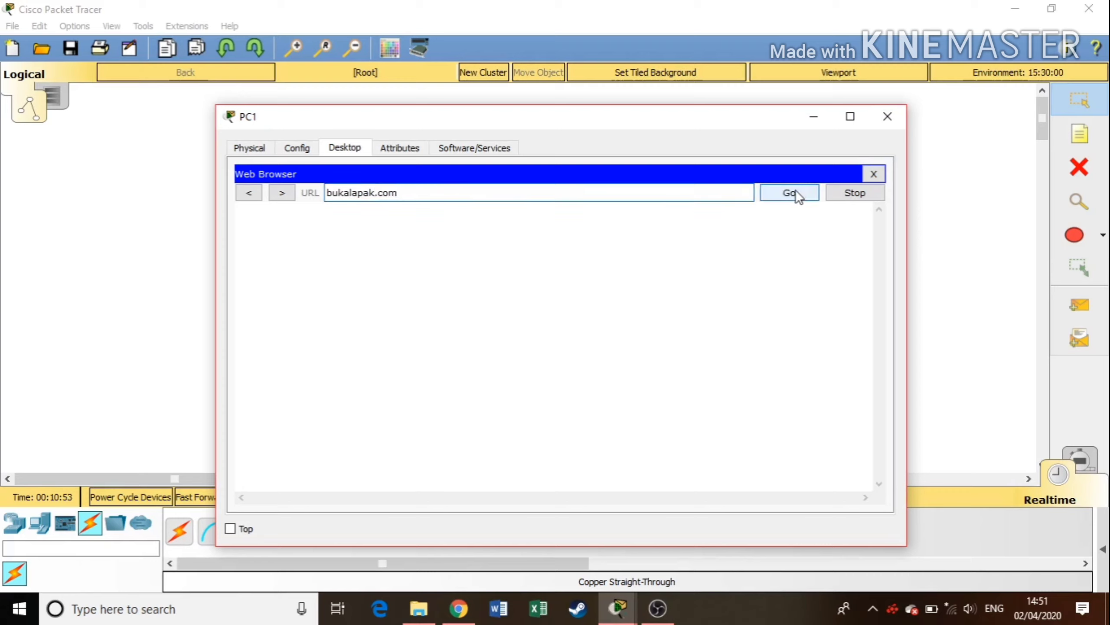
left_click(795, 192)
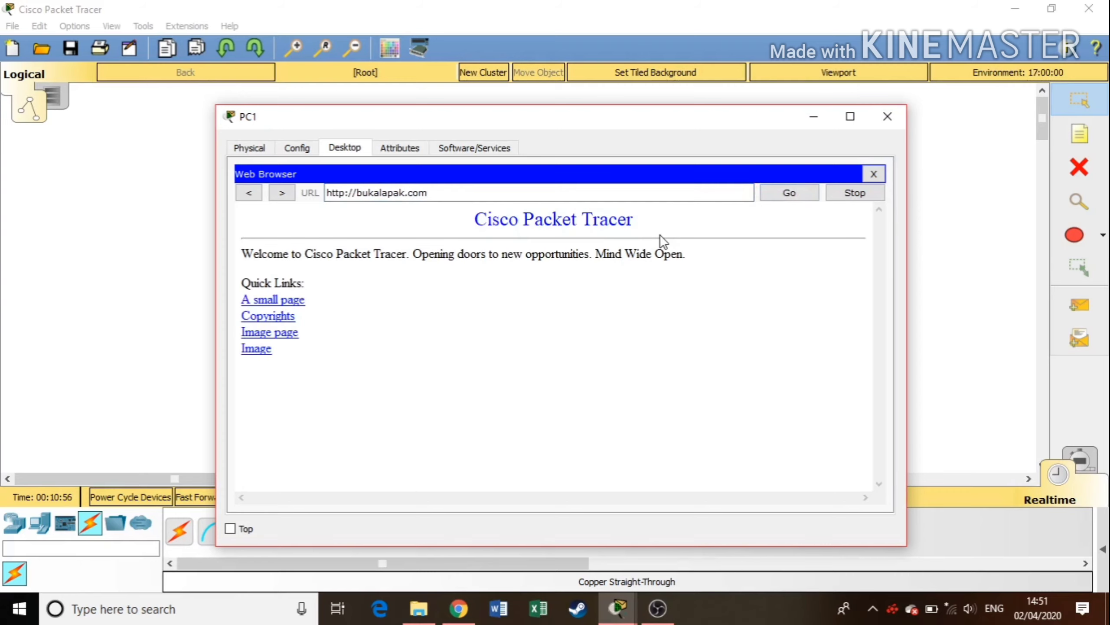
left_click(892, 120)
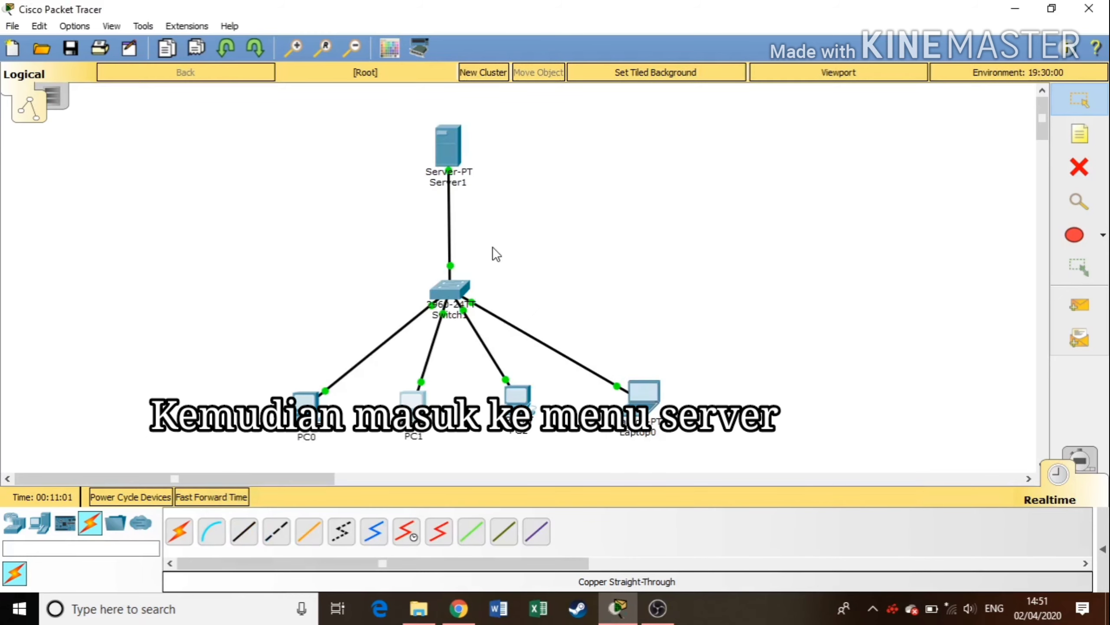
Turn on the DHCP service on Server1
left_click(454, 153)
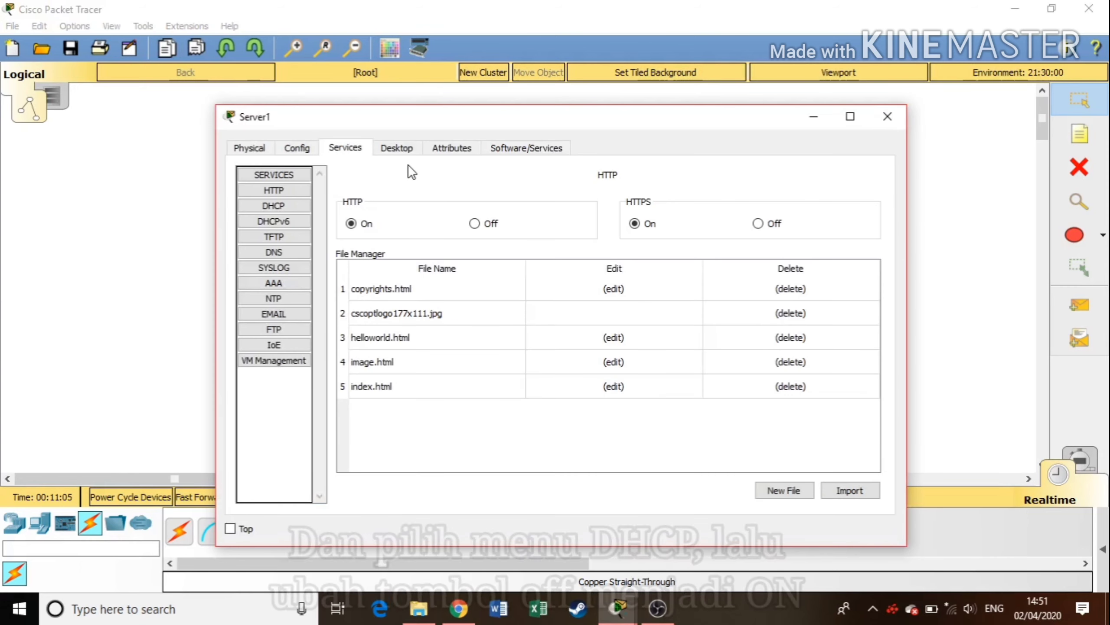
left_click(293, 205)
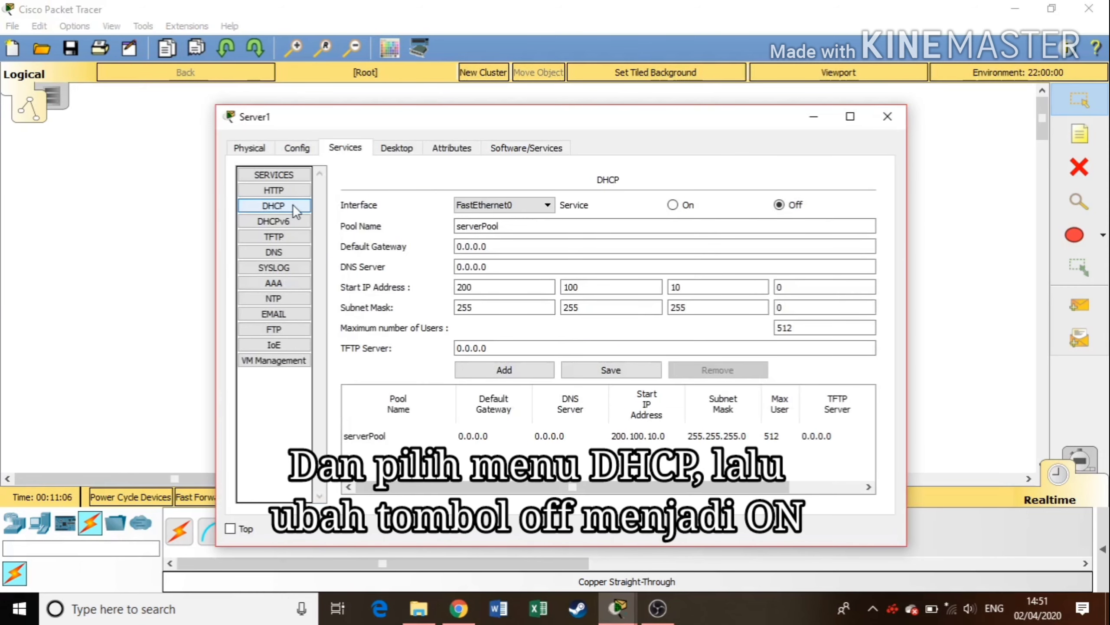
left_click(675, 207)
Set the default gateway of Server1's DHCP pool to 200.100.10.10
left_click(588, 248)
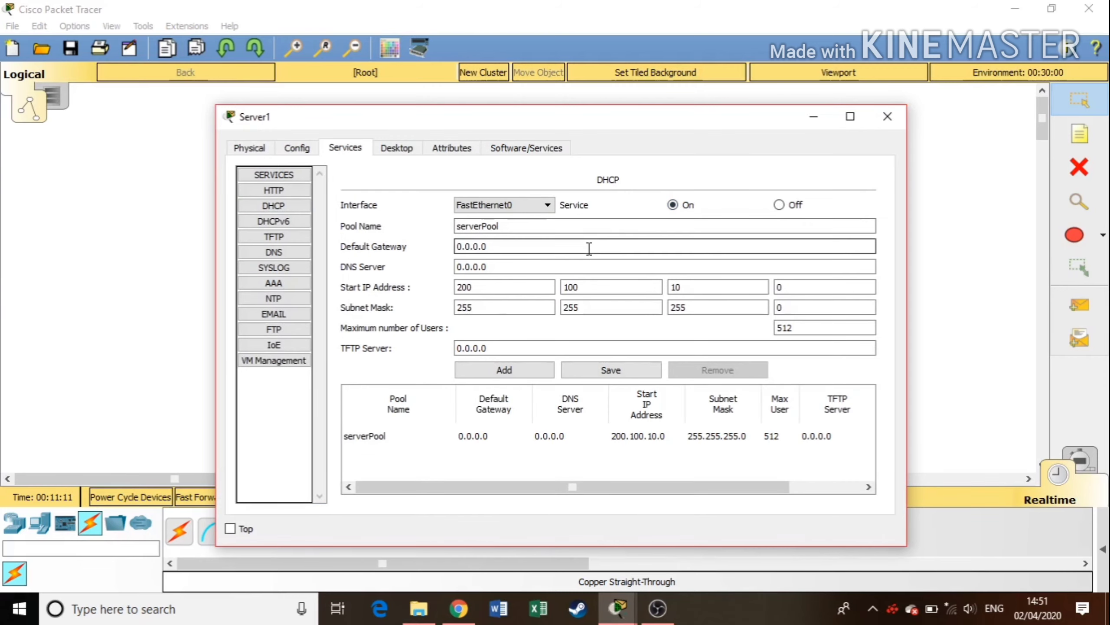
key("BackSpace")
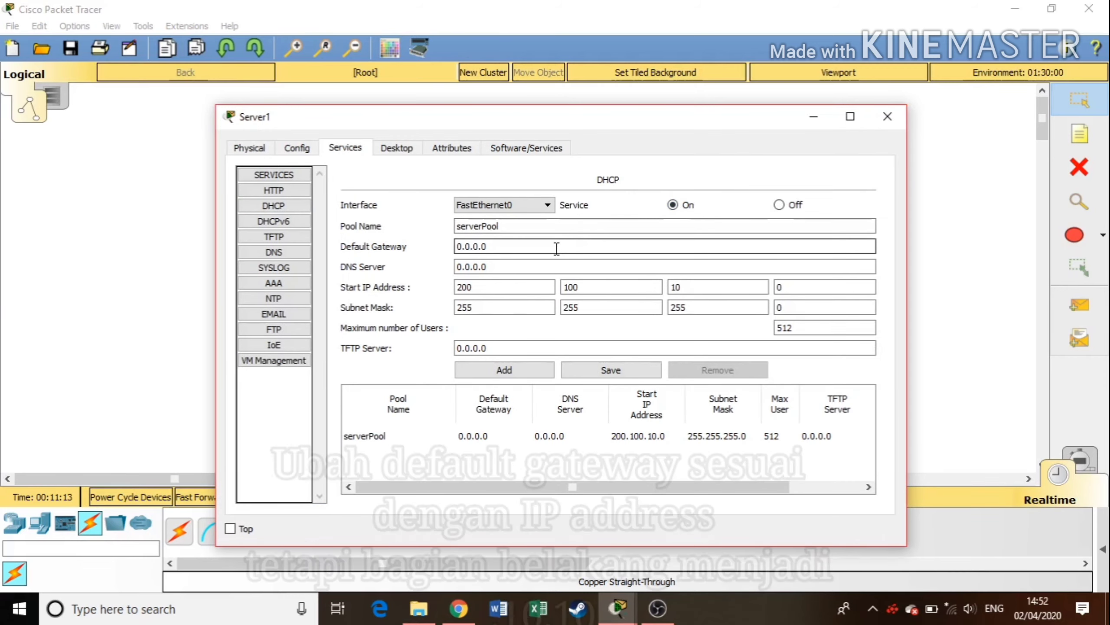
key("BackSpace")
key("BackSpace")
key("BackSpace")
key("BackSpace")
key("BackSpace")
key("BackSpace")
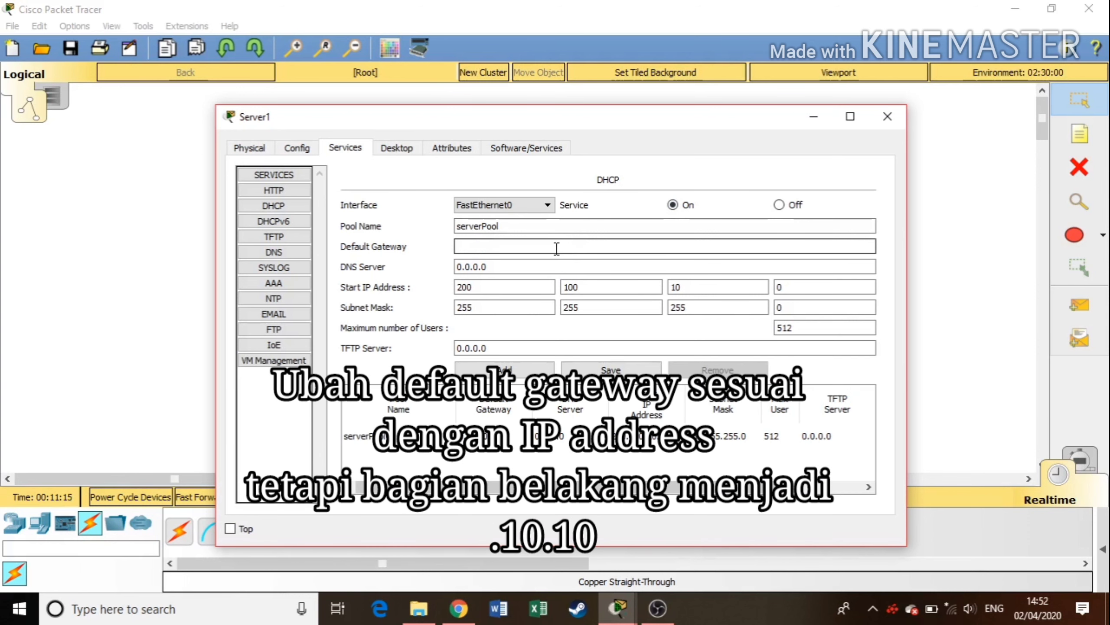
type("200.100")
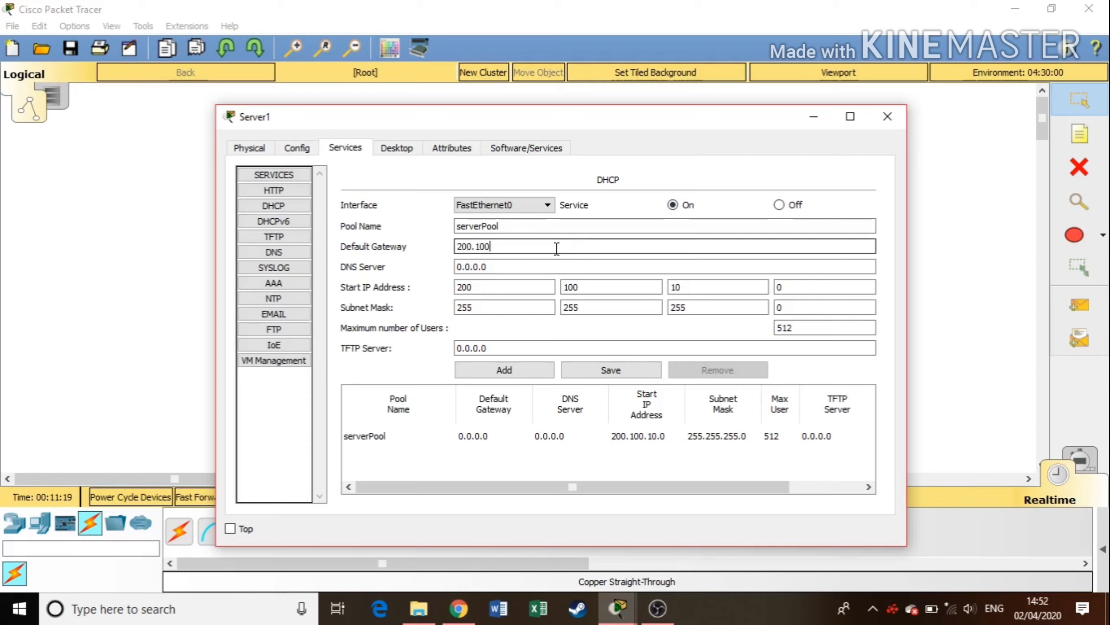
type(".10.")
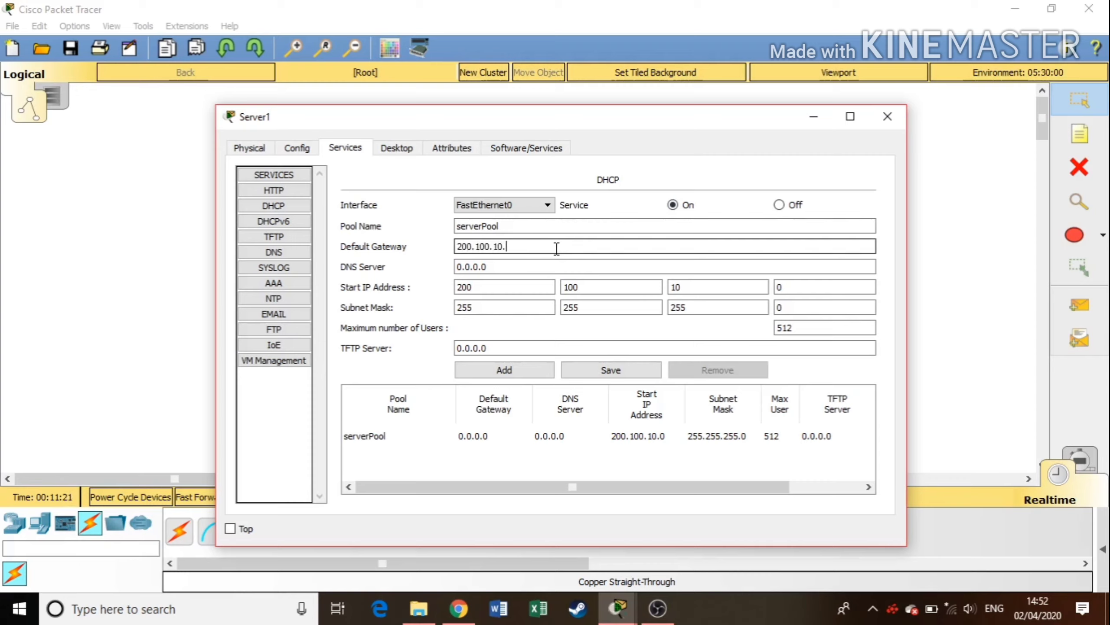
type("10")
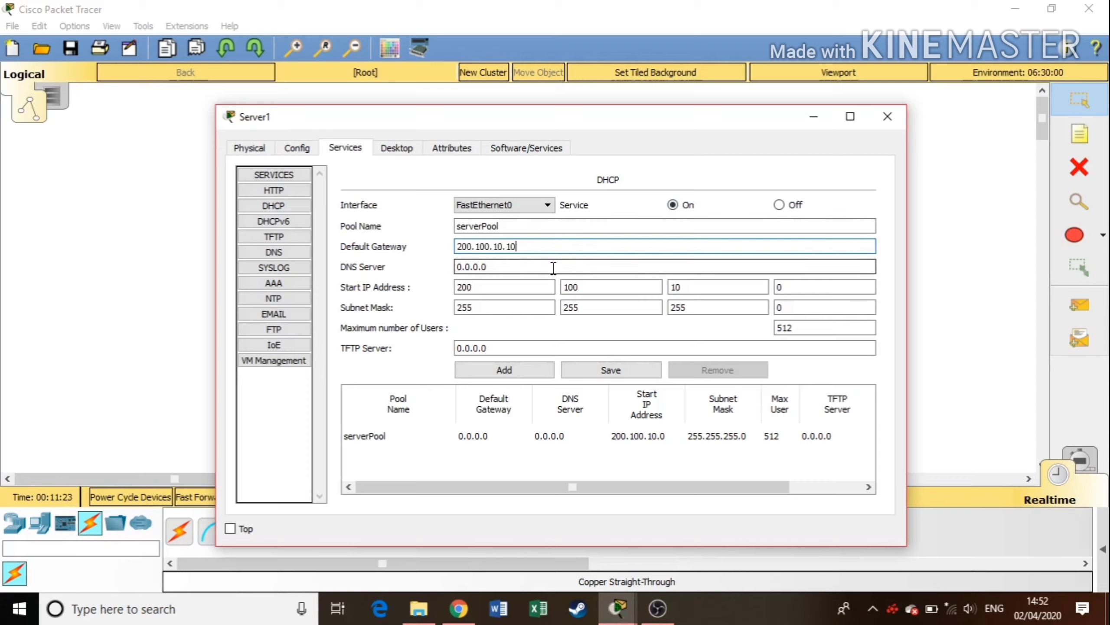
Set the DHCP pool's DNS server to 200.100.10.1 and its start IP address to 200.100.10.20
left_click(553, 268)
key("BackSpace")
key("BackSpace")
key("BackSpace")
key("BackSpace")
key("BackSpace")
key("BackSpace")
key("BackSpace")
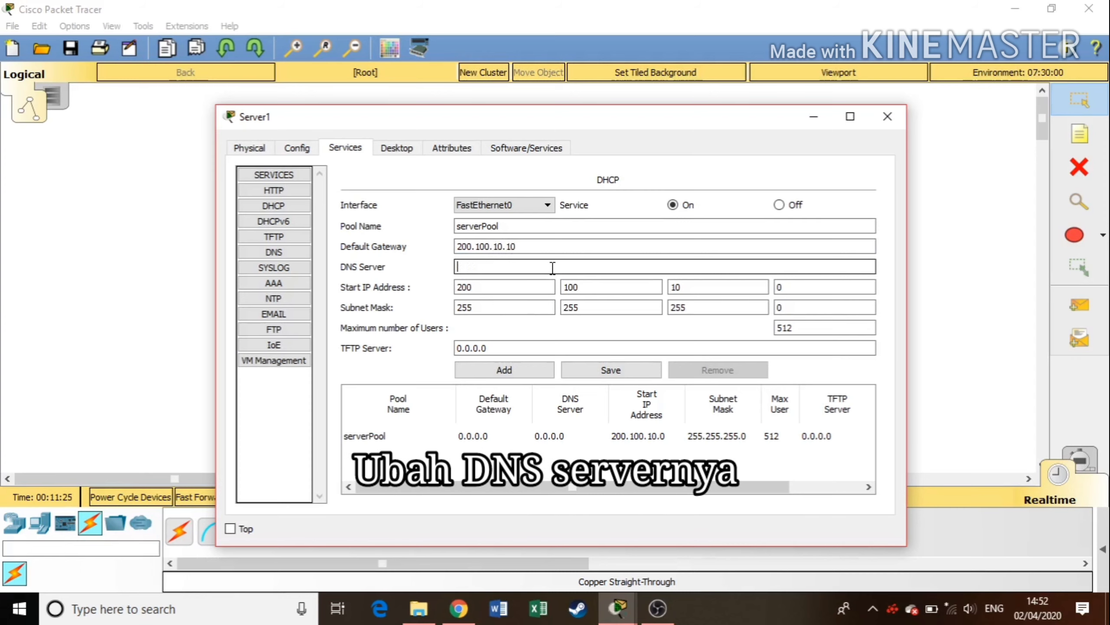
type("200.100.10.1")
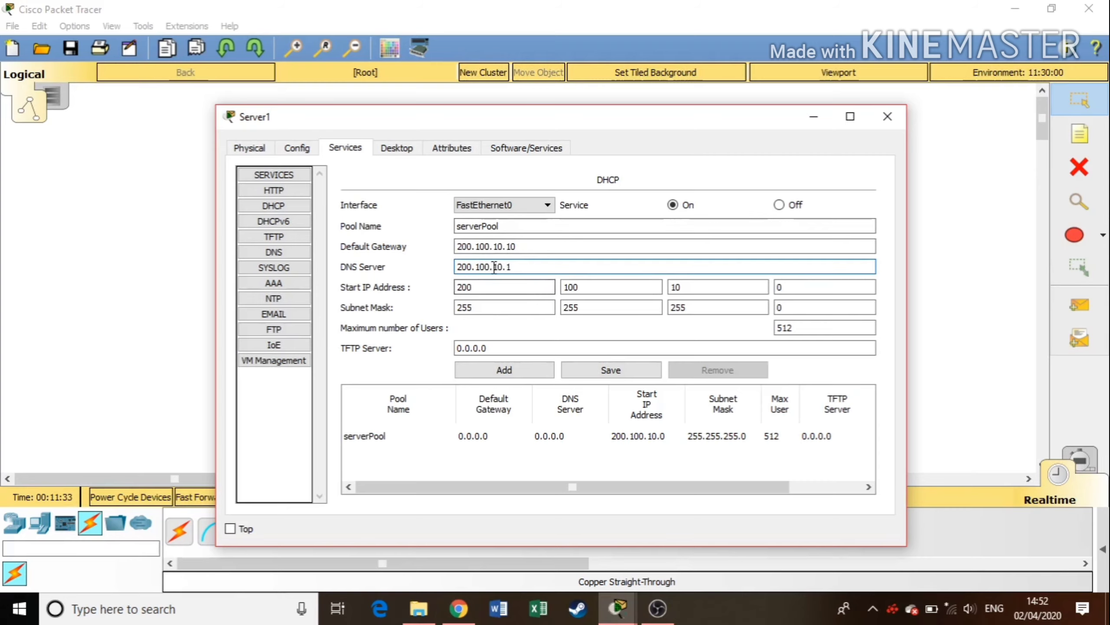
left_click(787, 288)
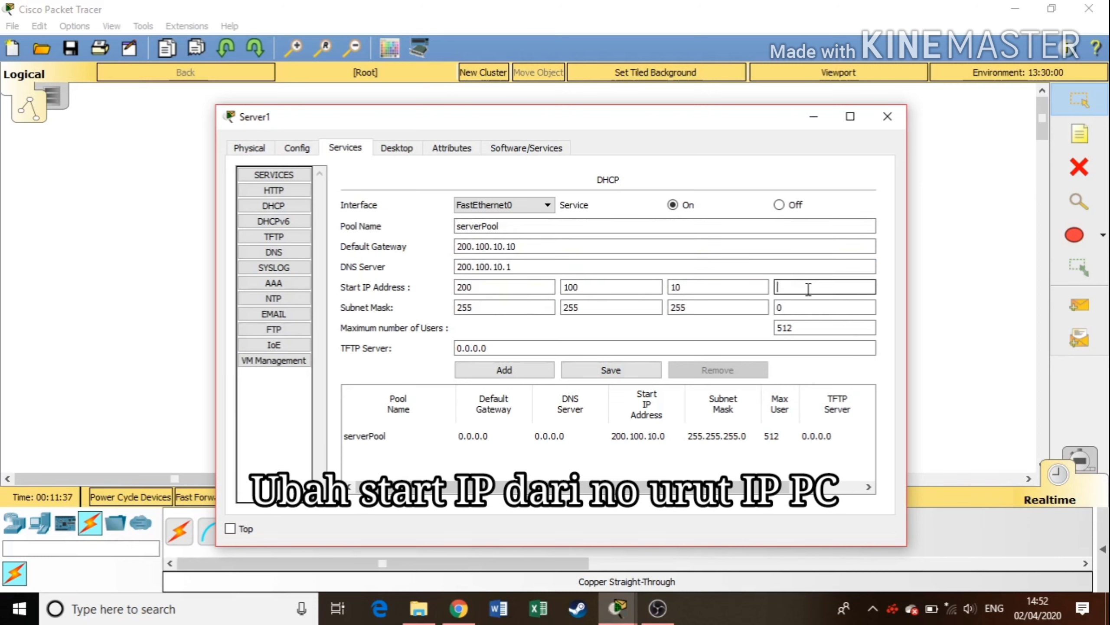
type("20")
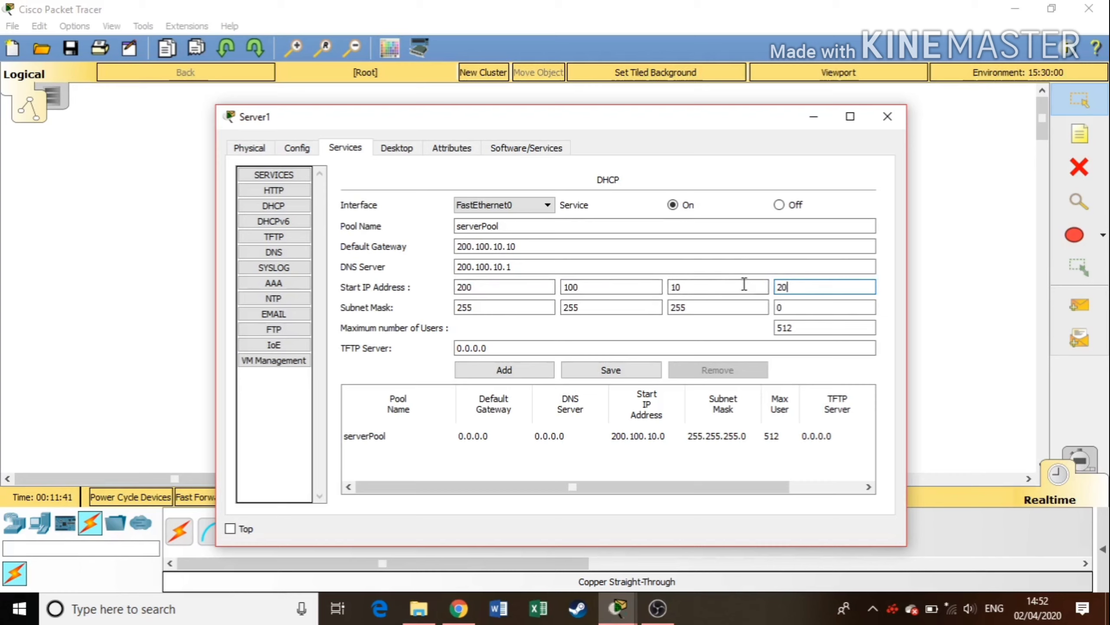
Set the pool's TFTP server to 200.100.10.30, save serverPool, and close Server1's window
left_click(526, 350)
key("BackSpace")
key("BackSpace")
key("BackSpace")
key("BackSpace")
key("BackSpace")
key("BackSpace")
key("BackSpace")
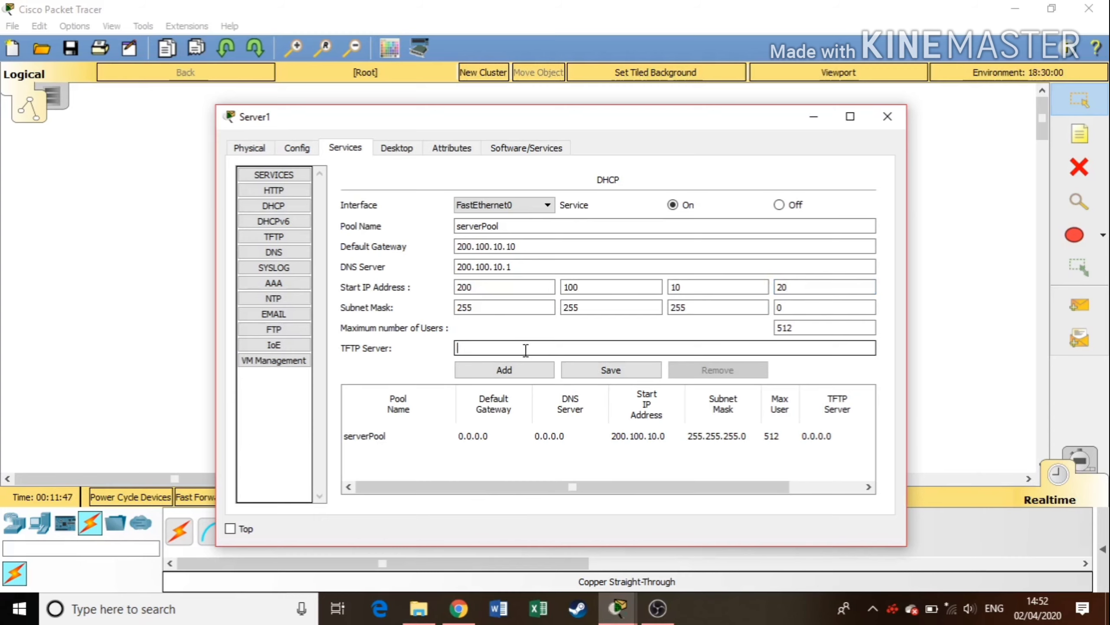
type("200.100.10.30")
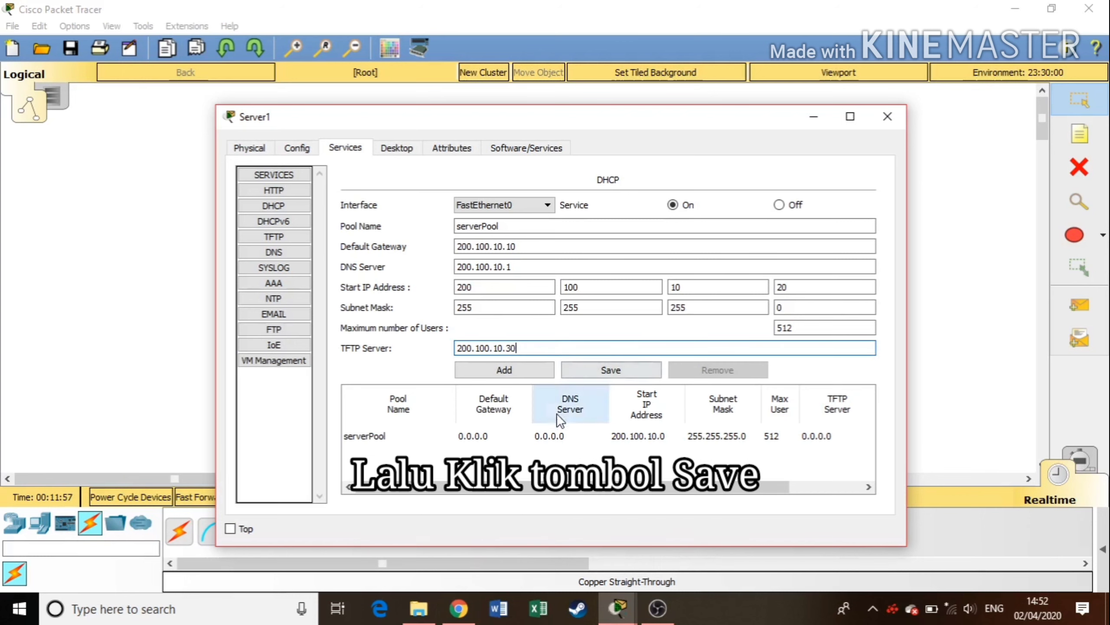
left_click(603, 372)
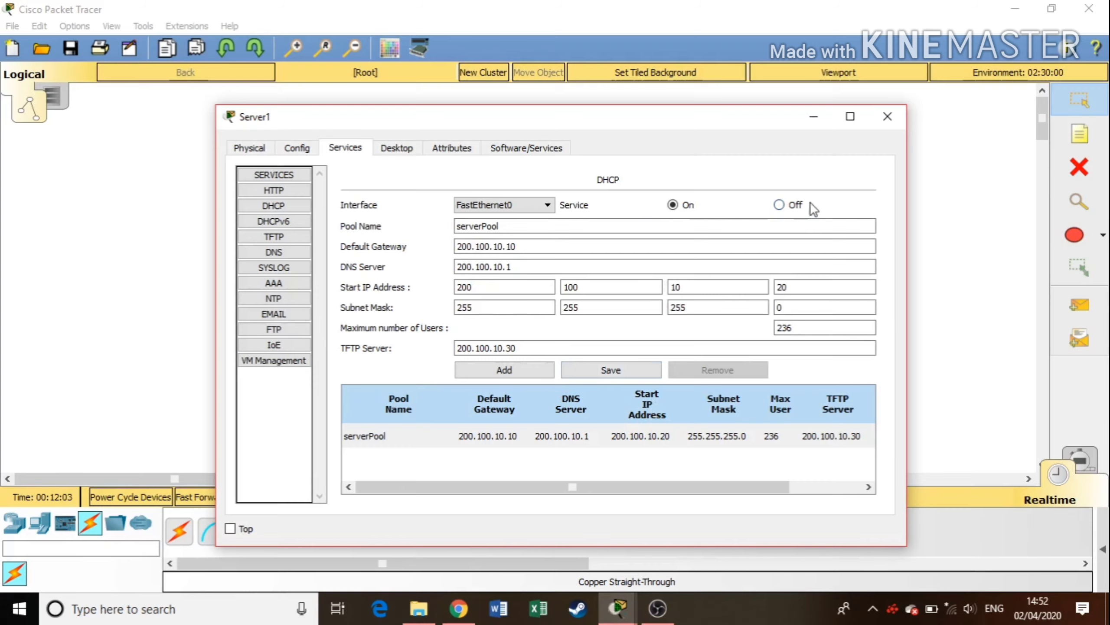
left_click(892, 116)
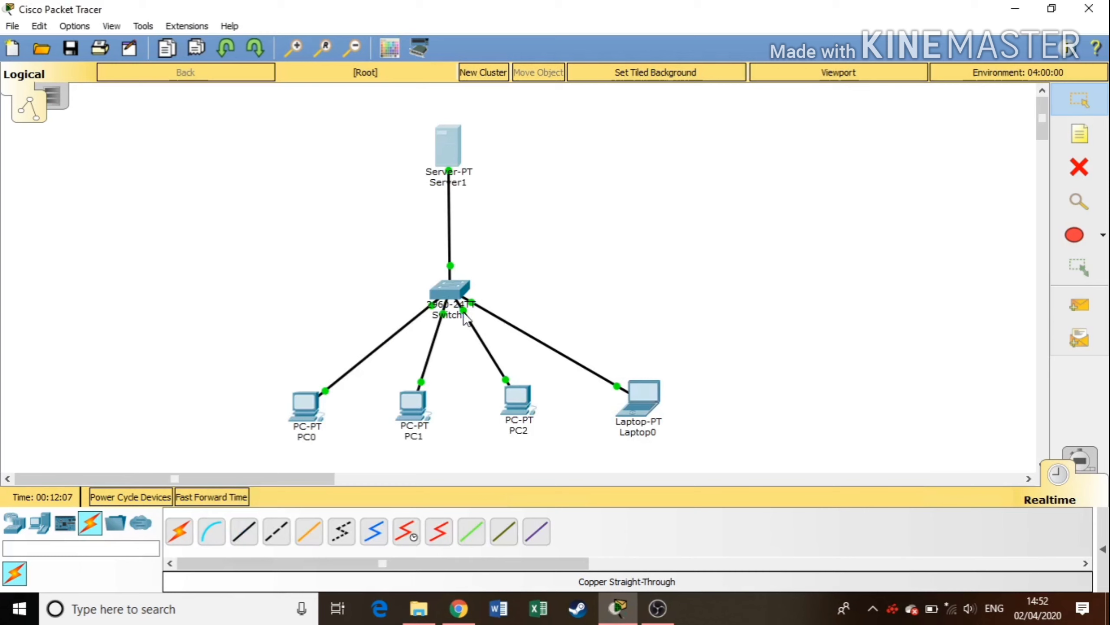
Switch PC0's IPv4 configuration from static to DHCP, and close its IP Configuration
left_click(300, 409)
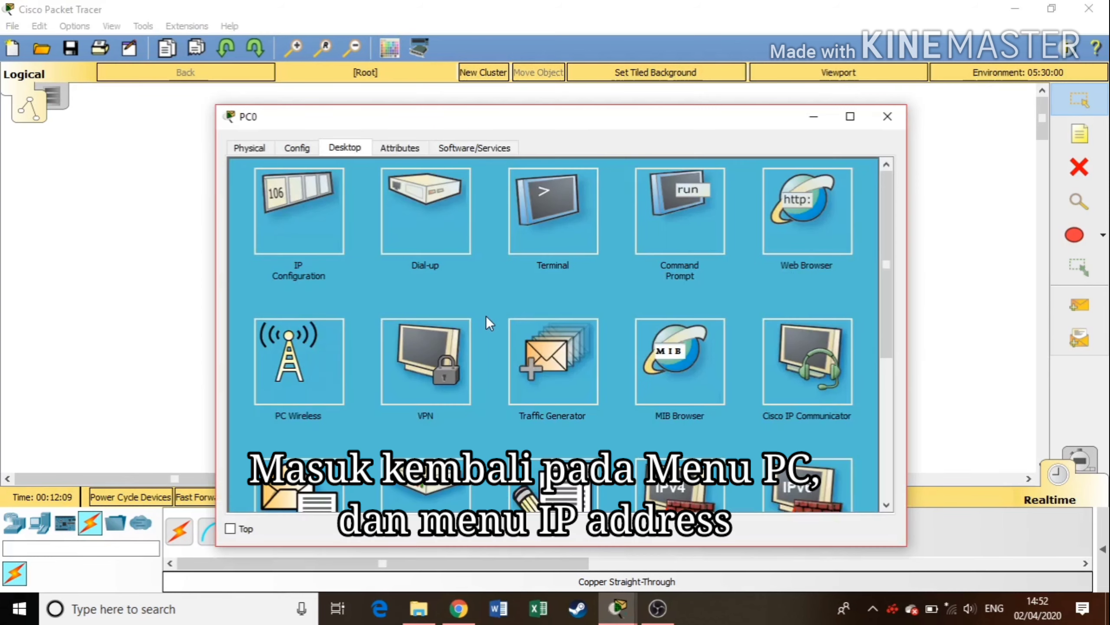
left_click(315, 215)
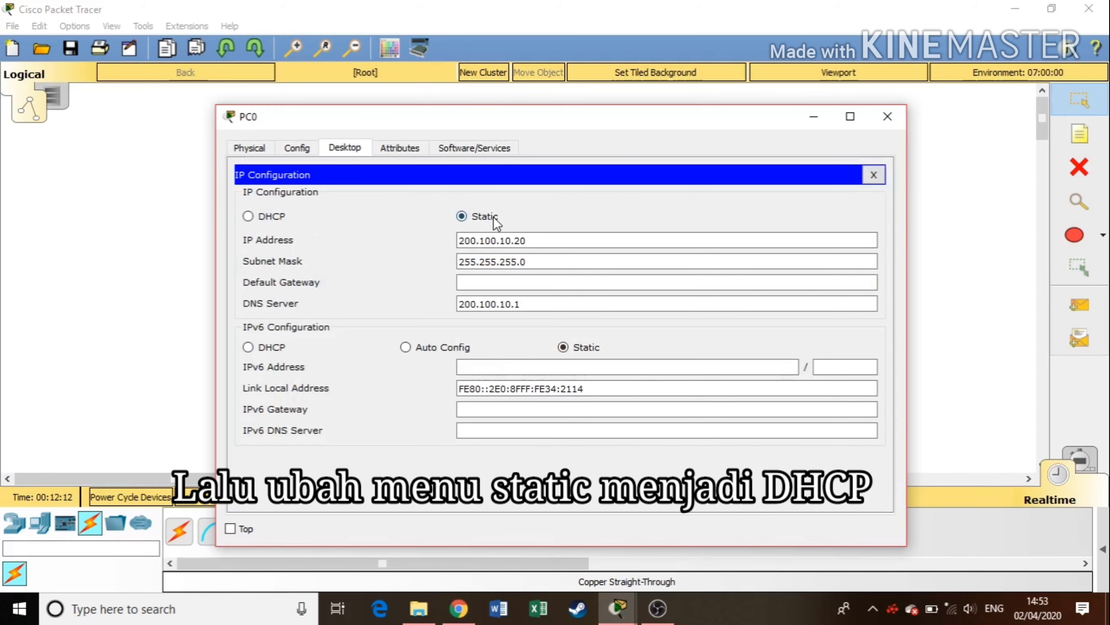
left_click(277, 219)
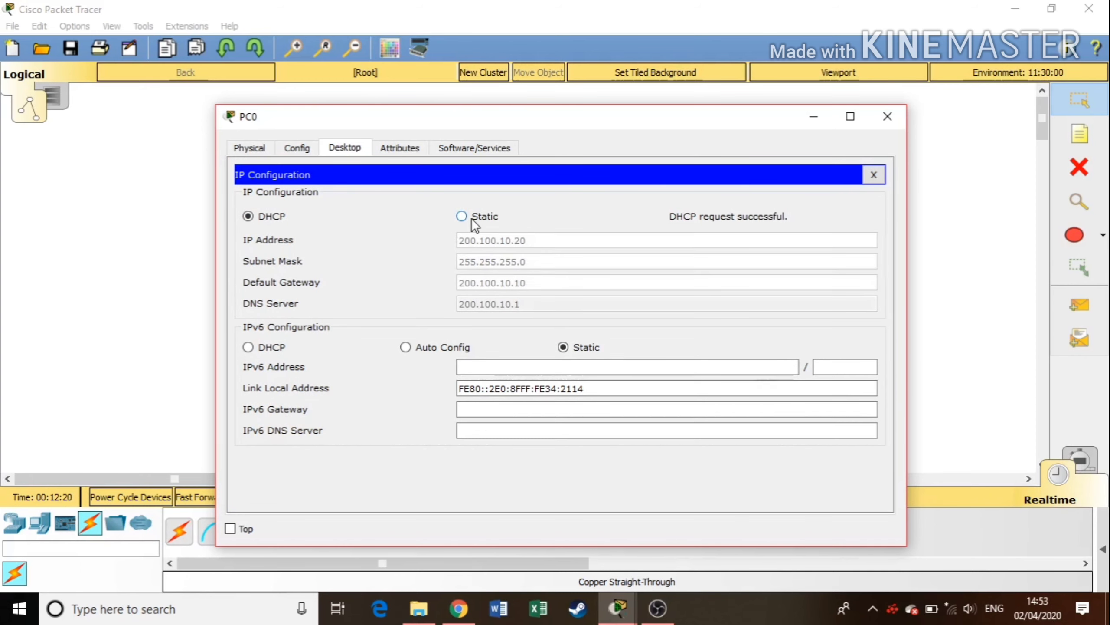
left_click(871, 177)
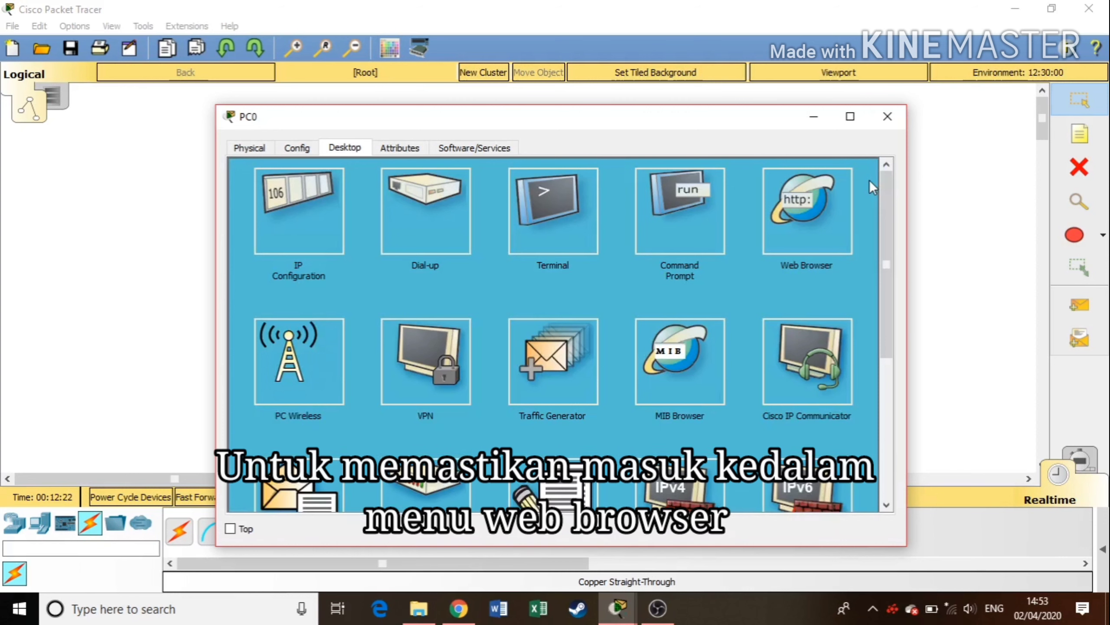
Load bukalapak.com in PC0's Web Browser to test the DHCP connection, and close PC0's window
left_click(819, 202)
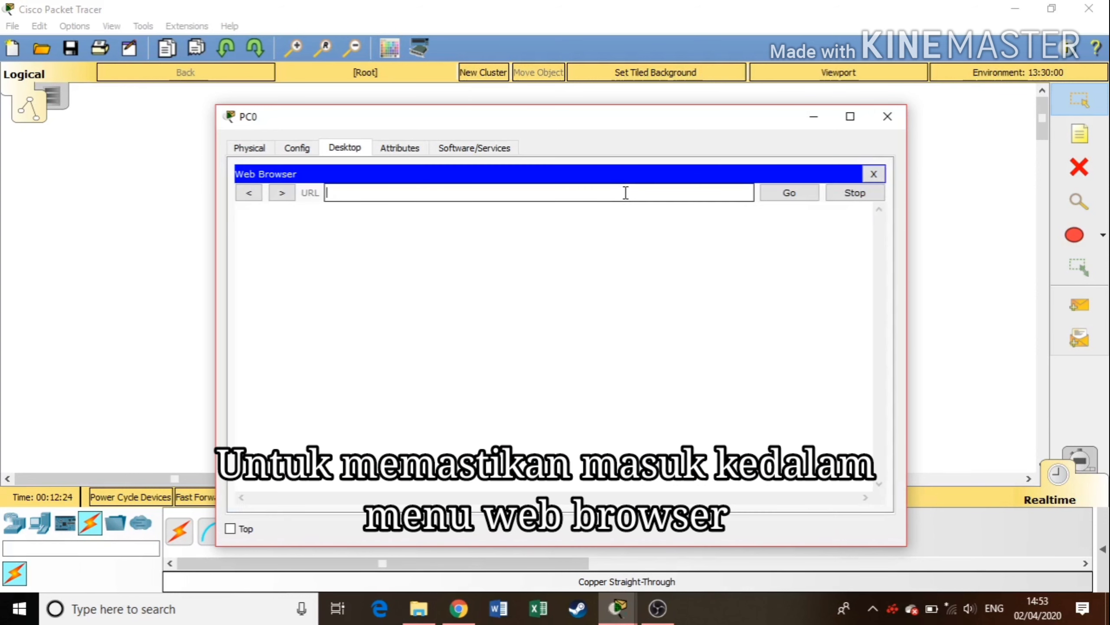
type("bukalapa")
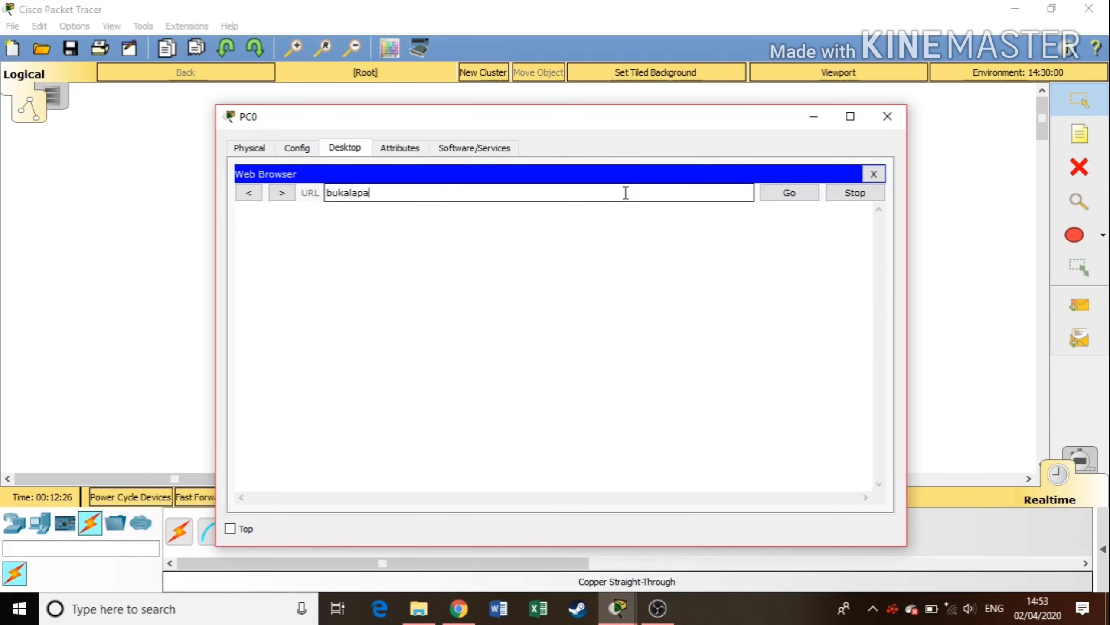
type("k.com")
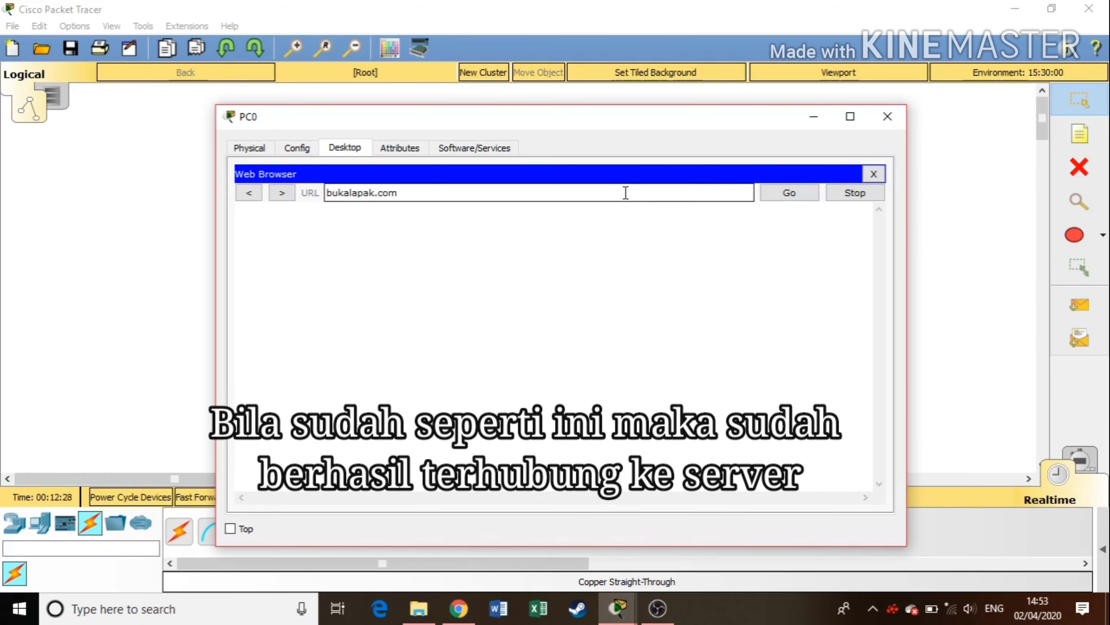
key("Return")
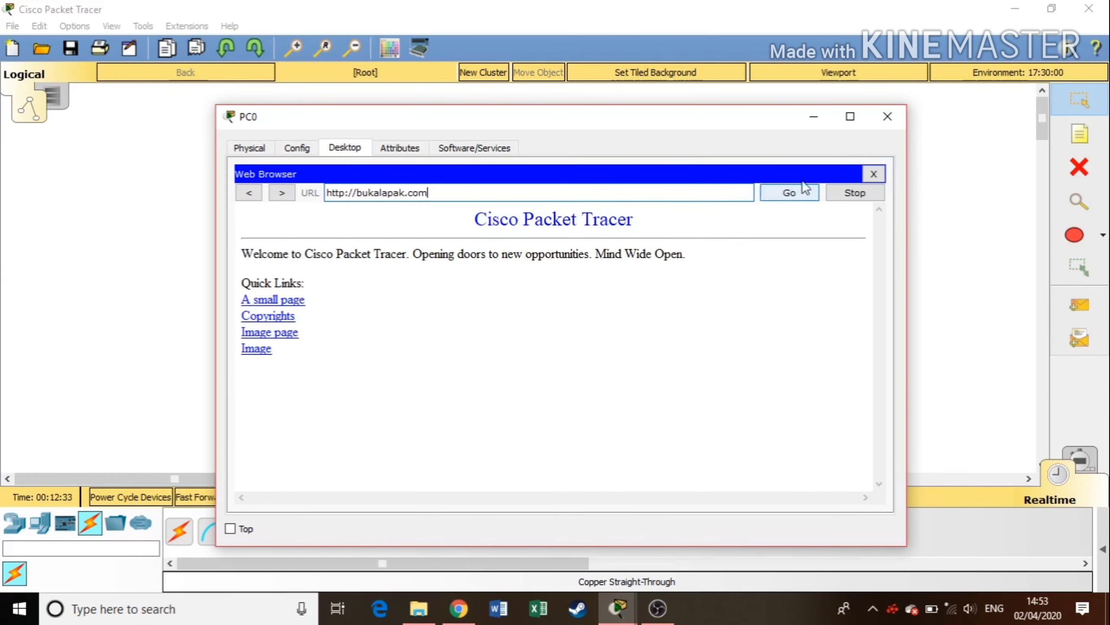
left_click(887, 116)
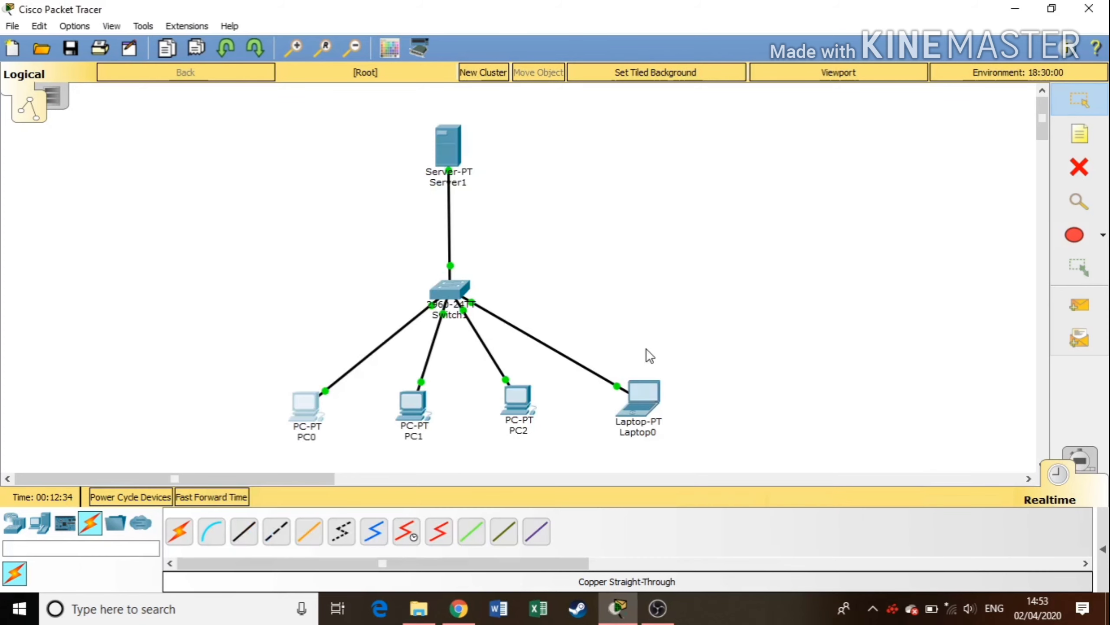
Switch PC1's IPv4 configuration from static to DHCP, and close its IP Configuration
left_click(412, 408)
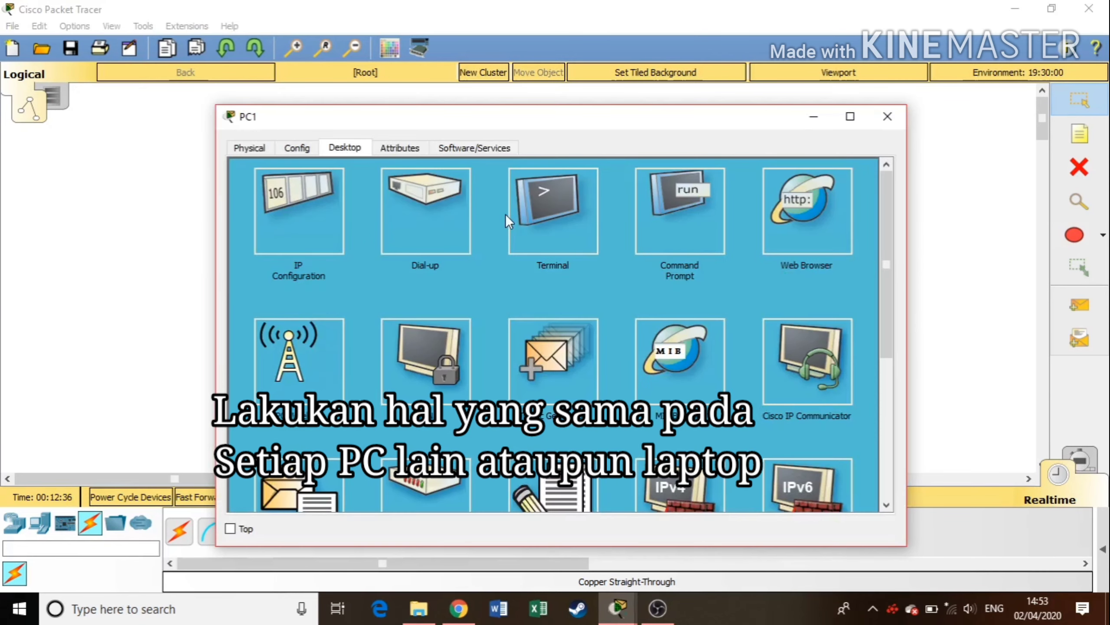
left_click(339, 231)
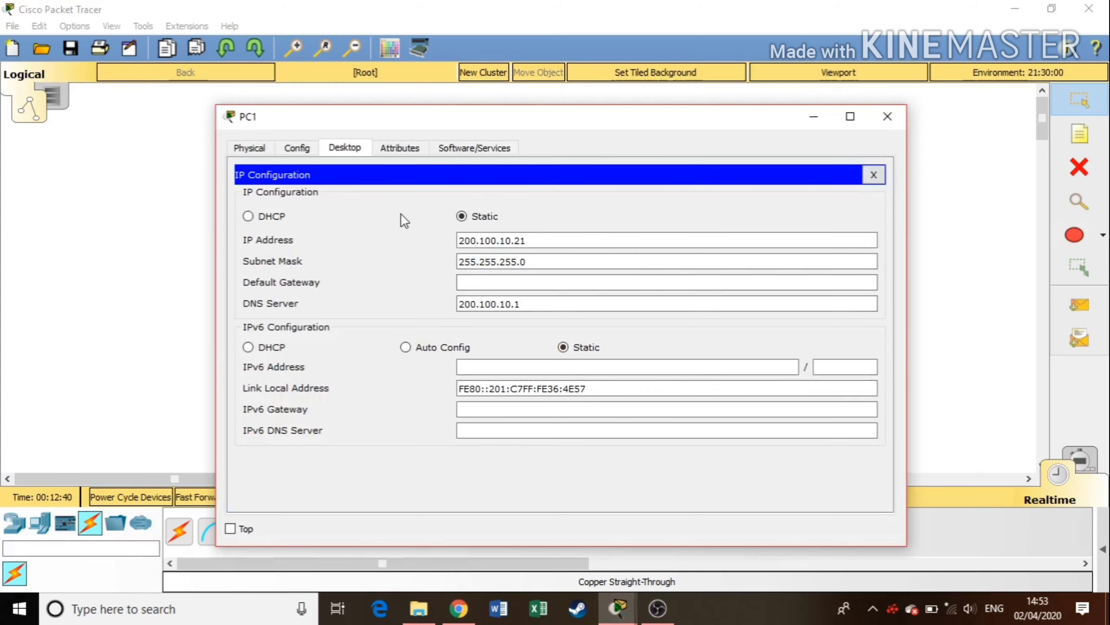
left_click(282, 215)
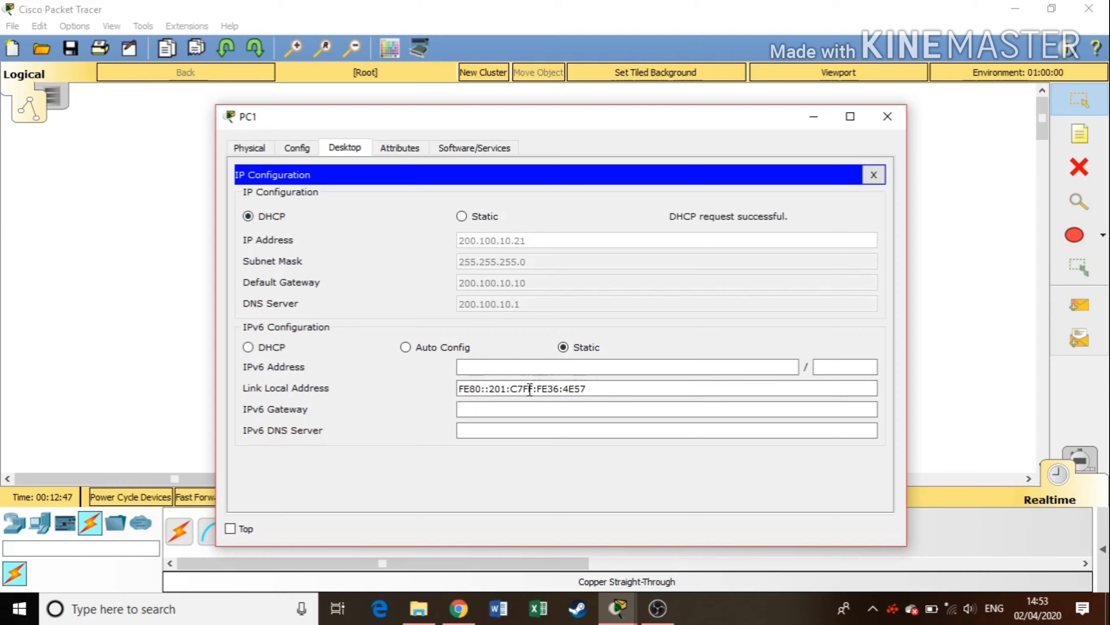
left_click(873, 183)
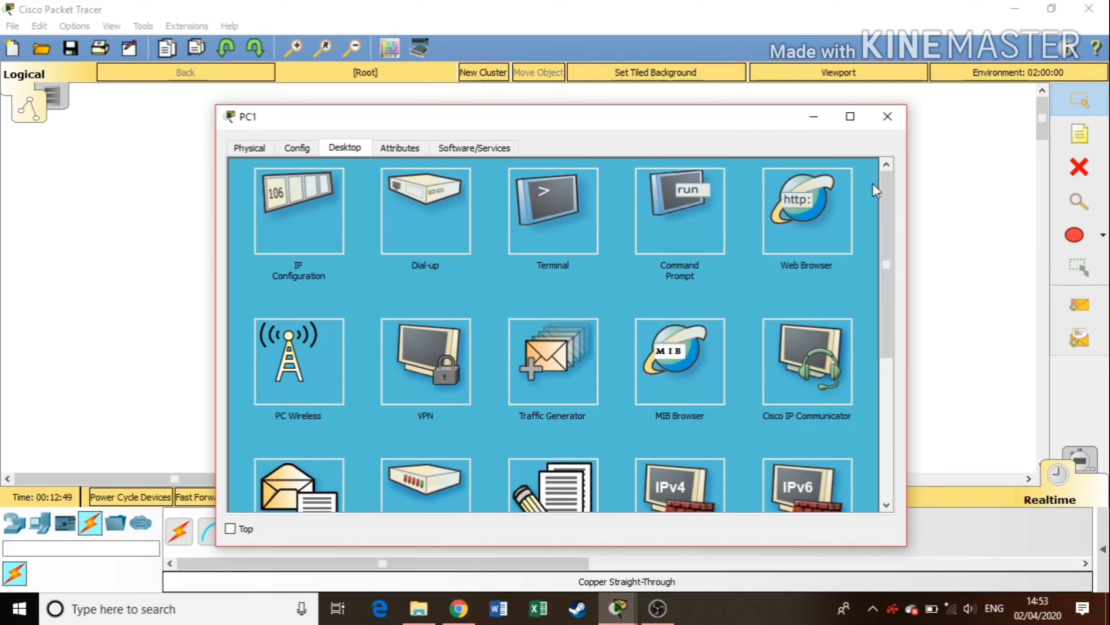
Load bukalapak.com in PC1's Web Browser to test the DHCP connection
left_click(769, 207)
left_click(594, 187)
type("bu")
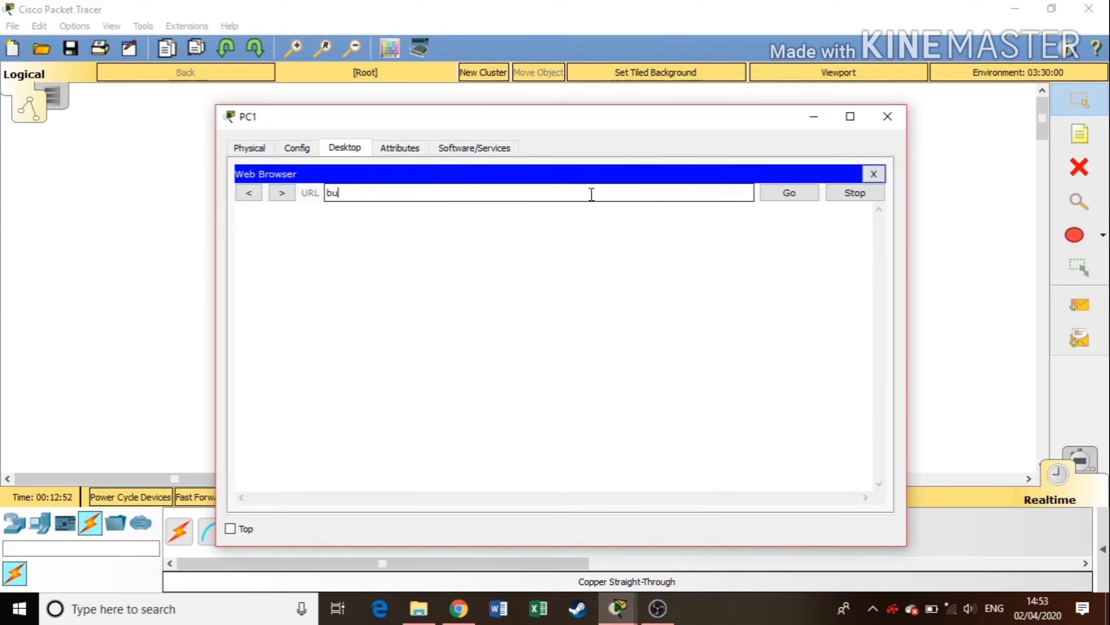
type("kalapak.com")
key("Return")
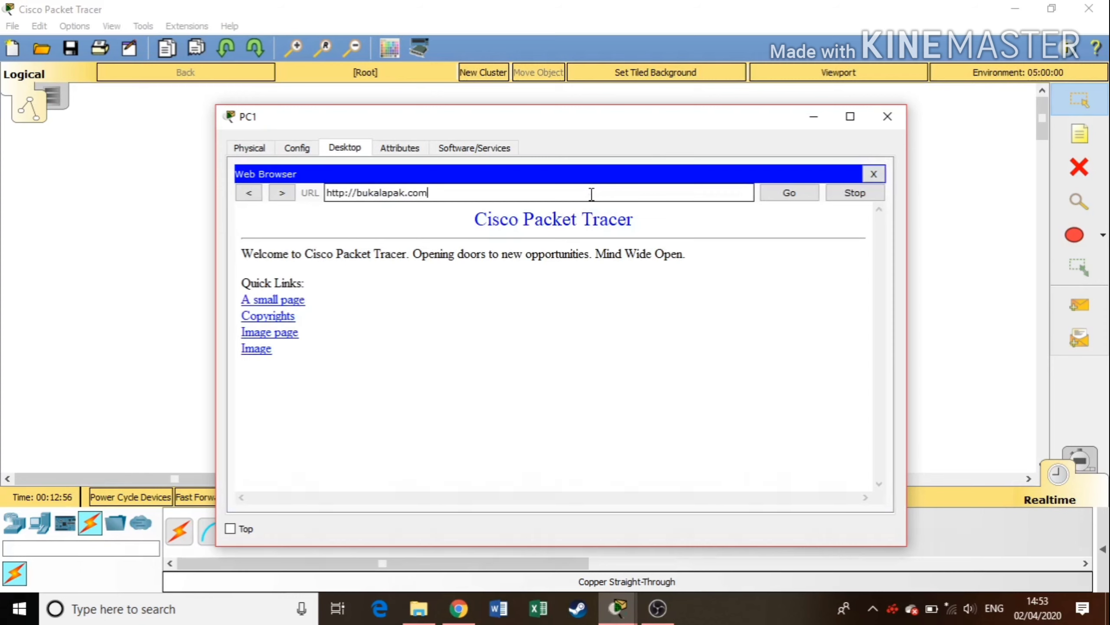